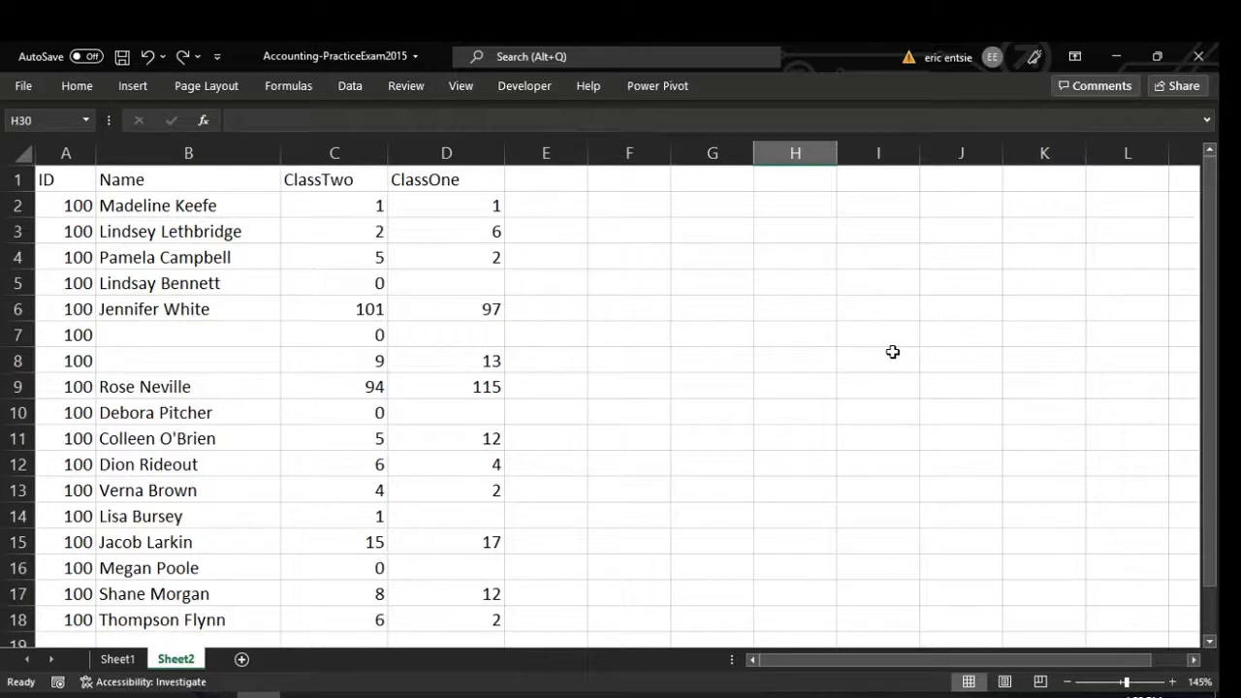
# Inspect the ClassTwo values in rows 7 and 8 and the names in column B.
pyautogui.click(289, 371)
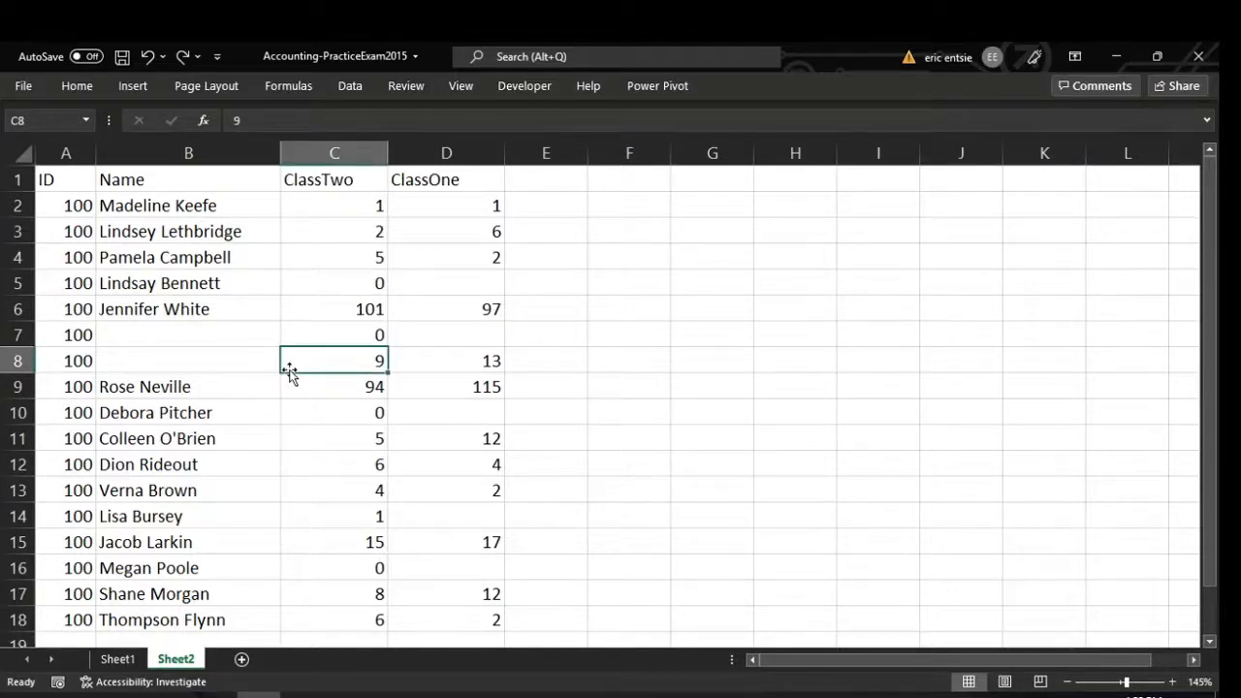
pyautogui.scroll(-2, 223, 417)
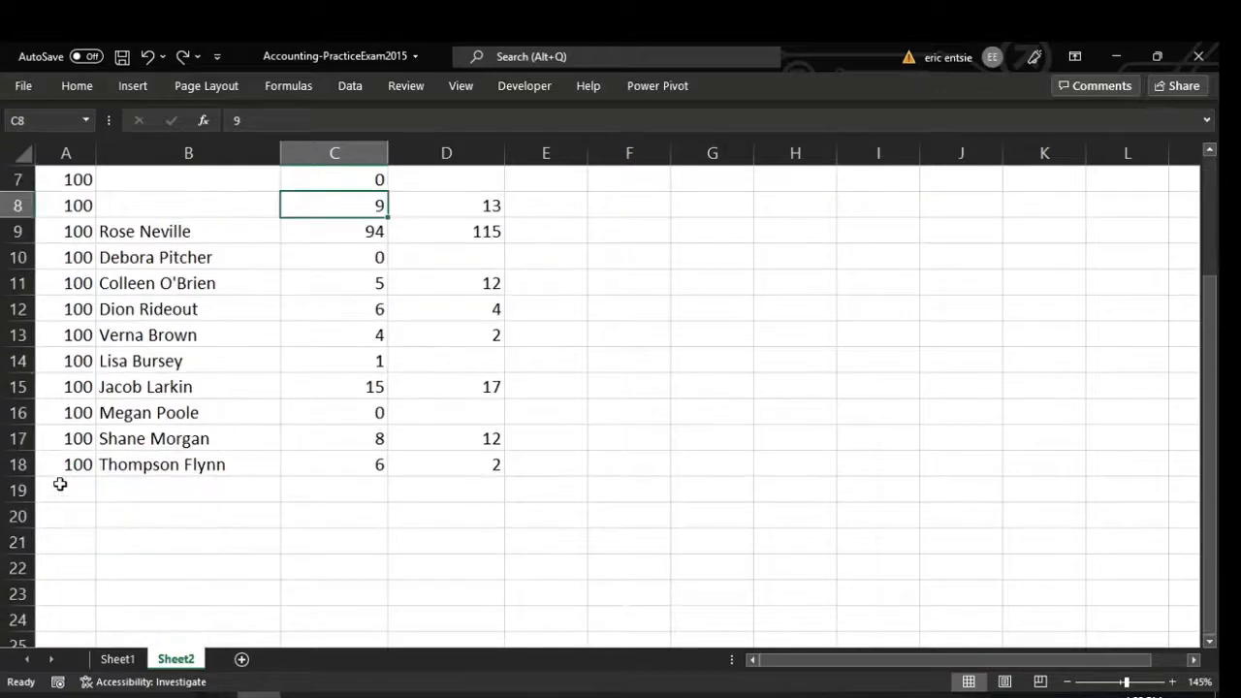
pyautogui.click(14, 489)
pyautogui.scroll(2, 282, 543)
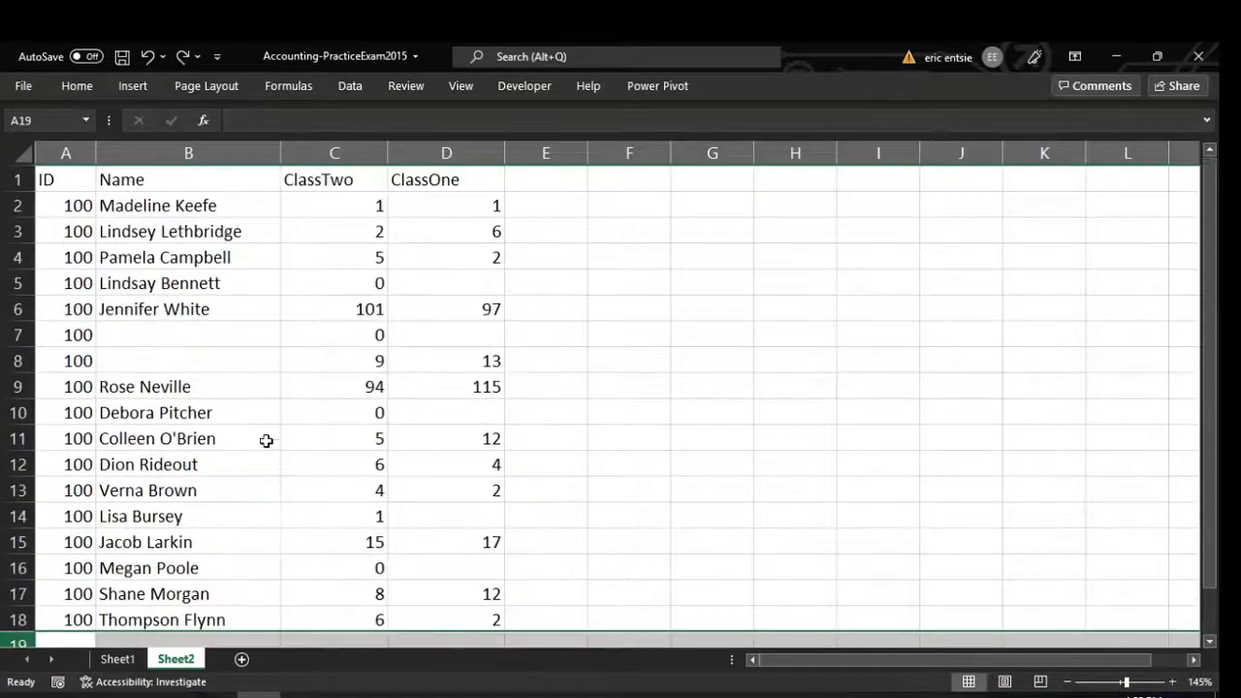
pyautogui.moveTo(328, 326); pyautogui.dragTo(328, 361)
pyautogui.click(327, 327)
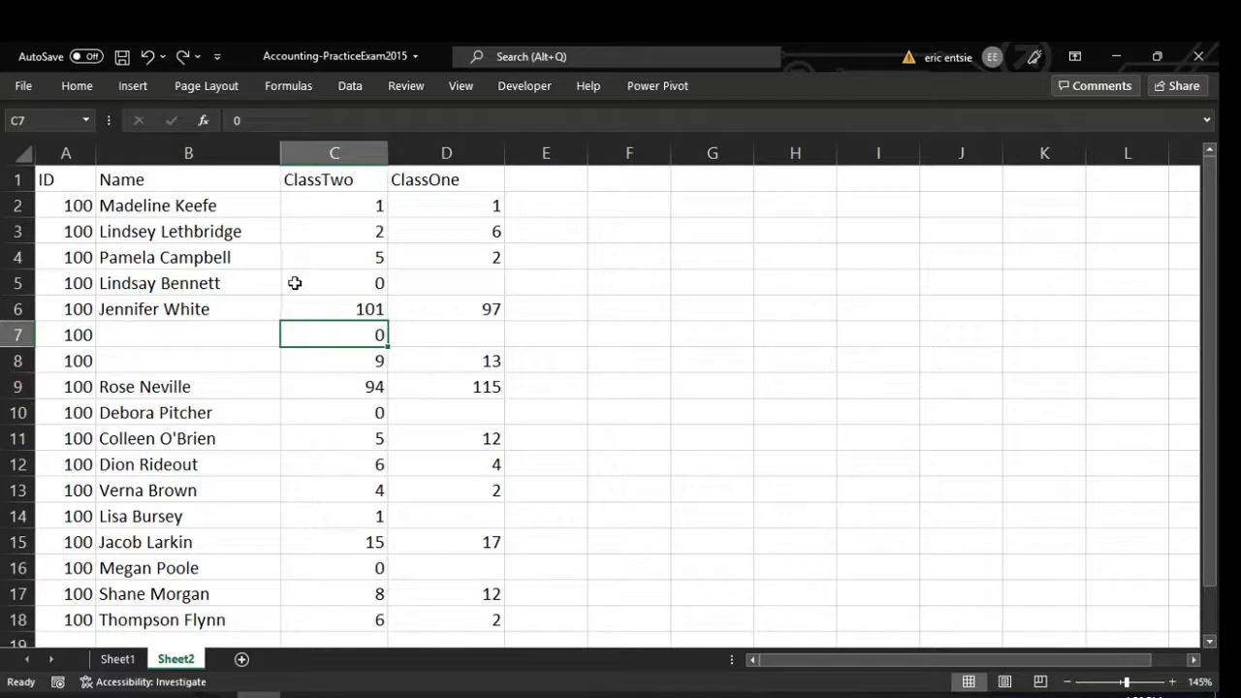
pyautogui.click(205, 255)
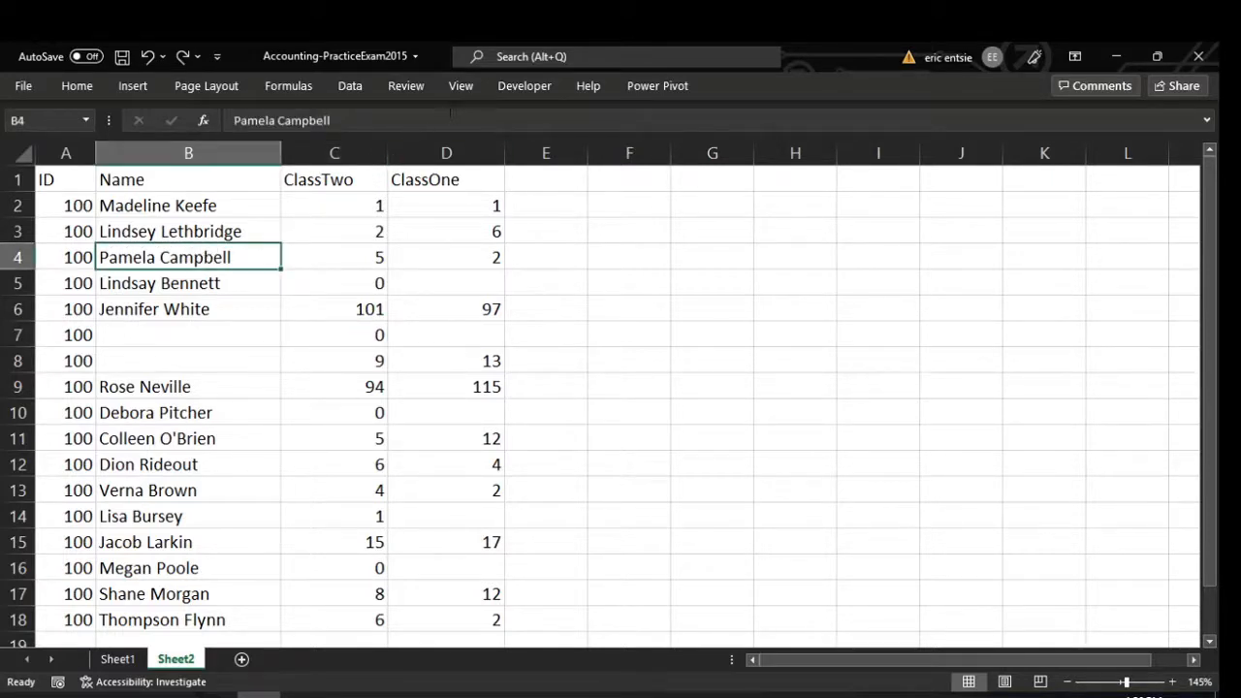
# Format A1:D18 as a Medium green table with headers.
pyautogui.click(77, 86)
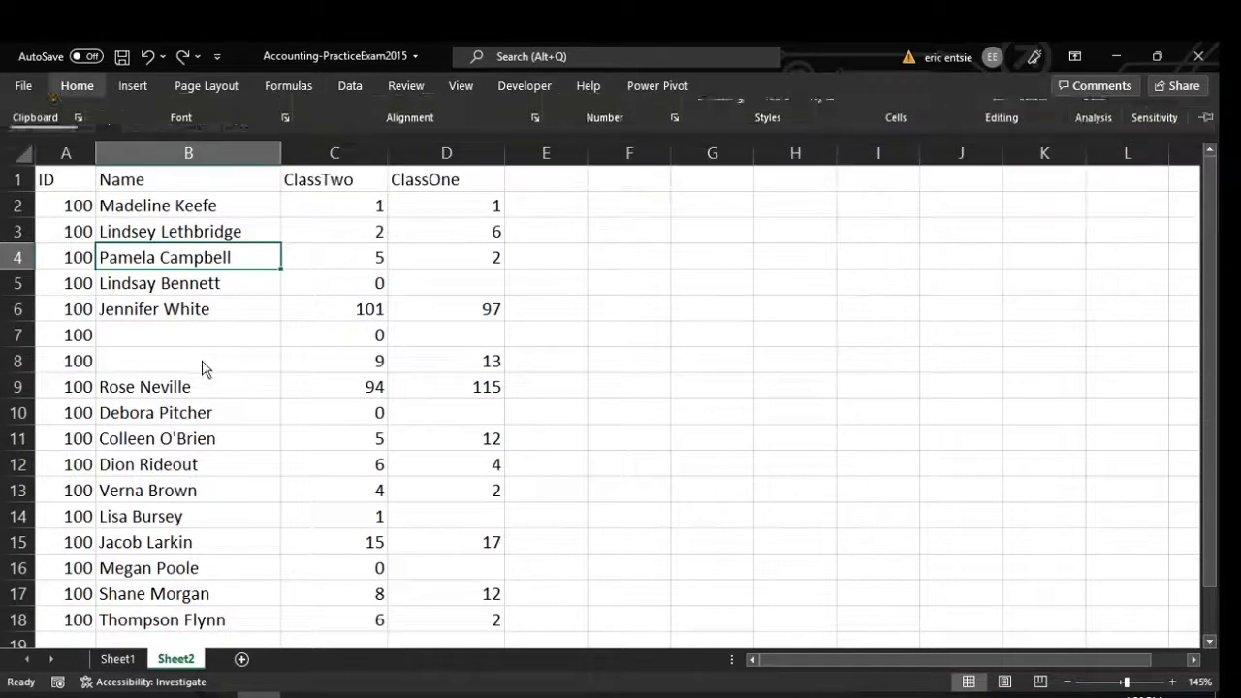
pyautogui.click(226, 272)
pyautogui.click(78, 85)
pyautogui.click(781, 135)
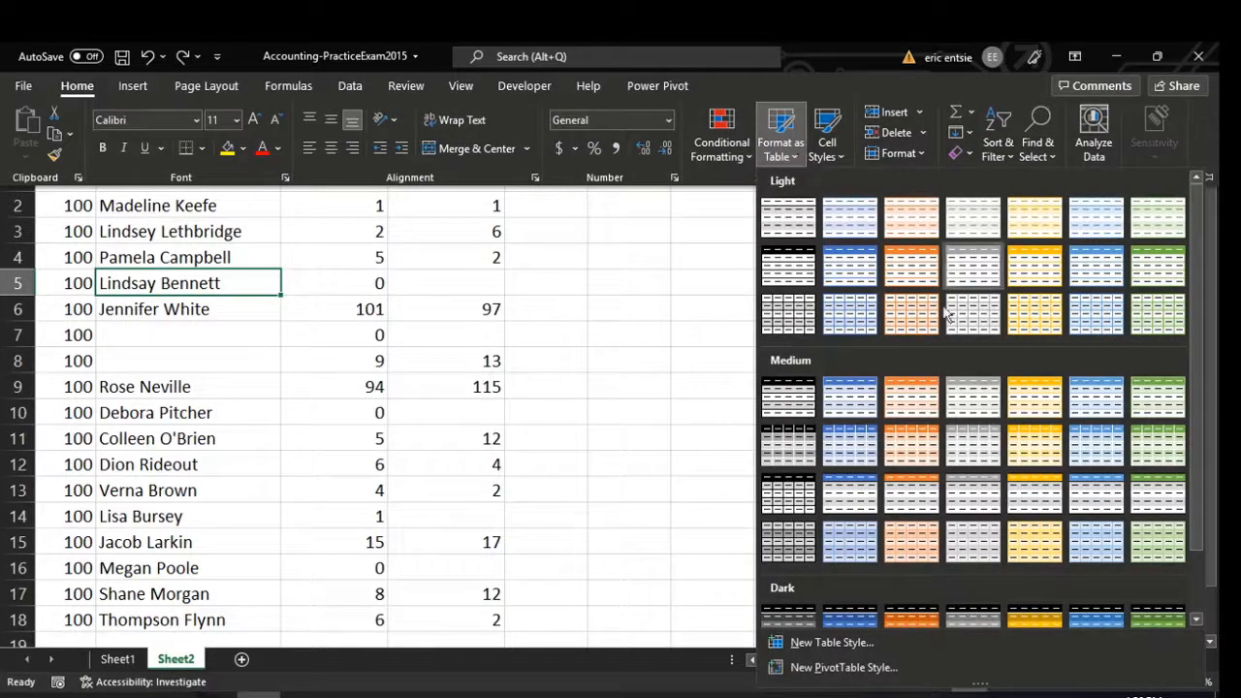
pyautogui.click(1163, 395)
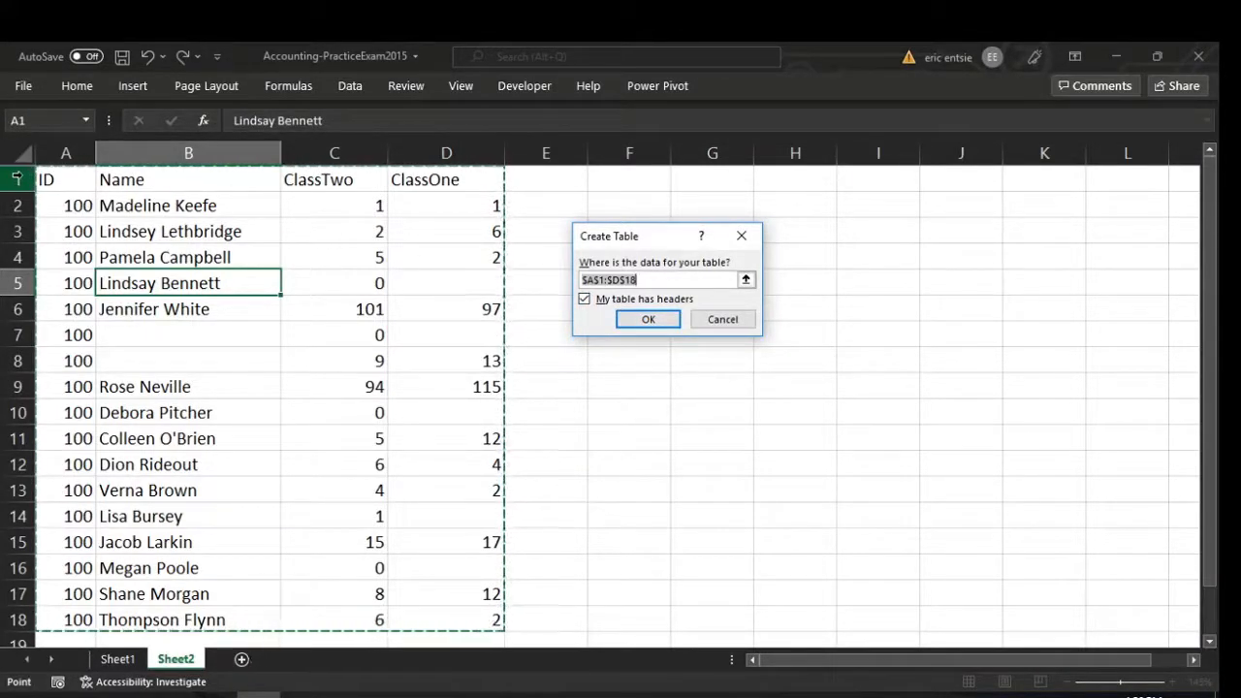
pyautogui.click(648, 320)
pyautogui.click(329, 358)
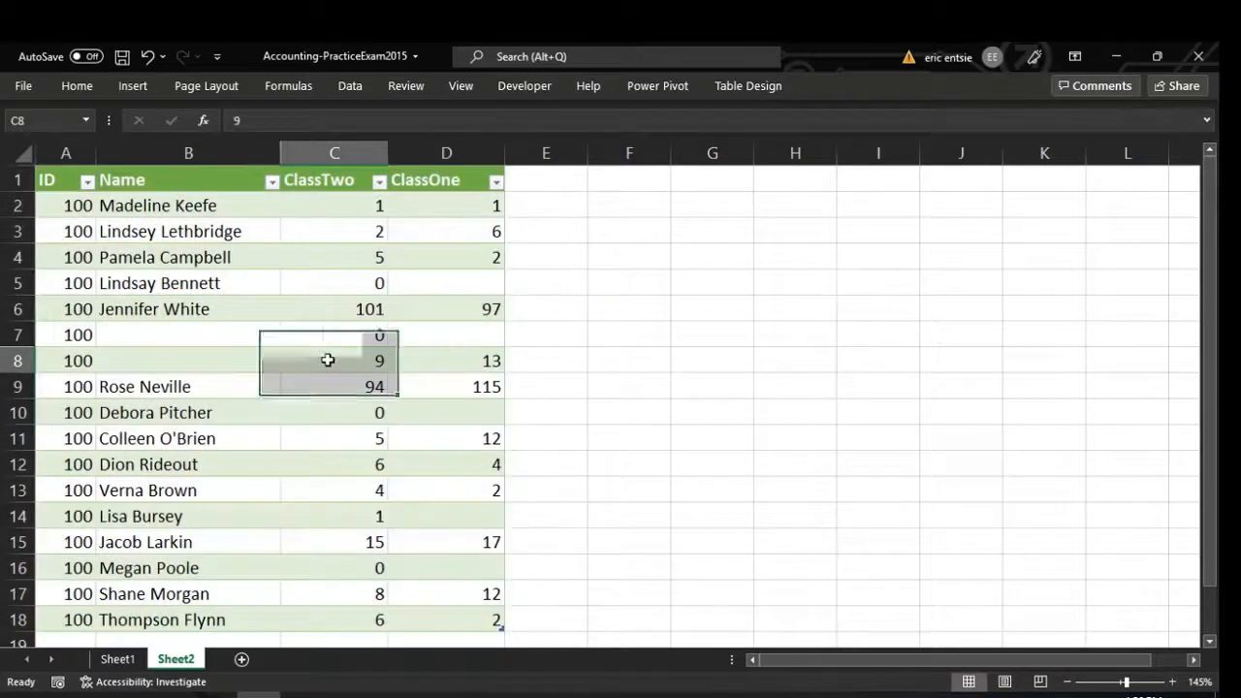
# Rename the table from Table3 to ClassTable in Table Design.
pyautogui.click(775, 84)
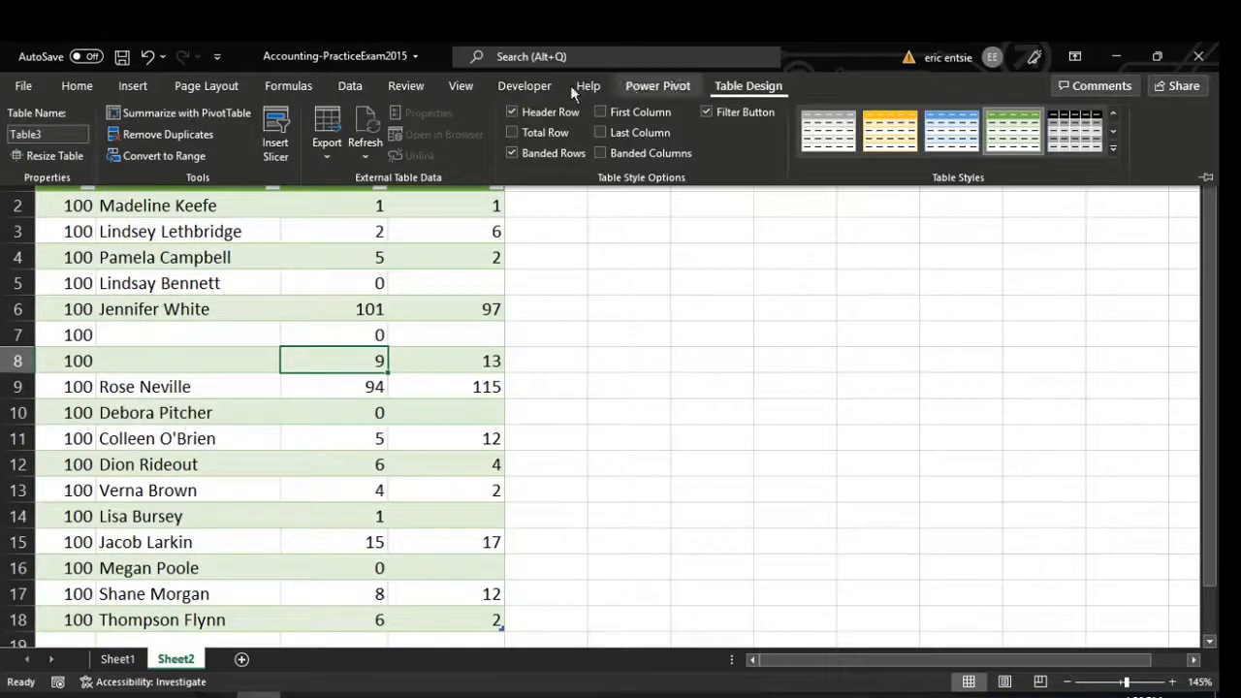
pyautogui.click(48, 135)
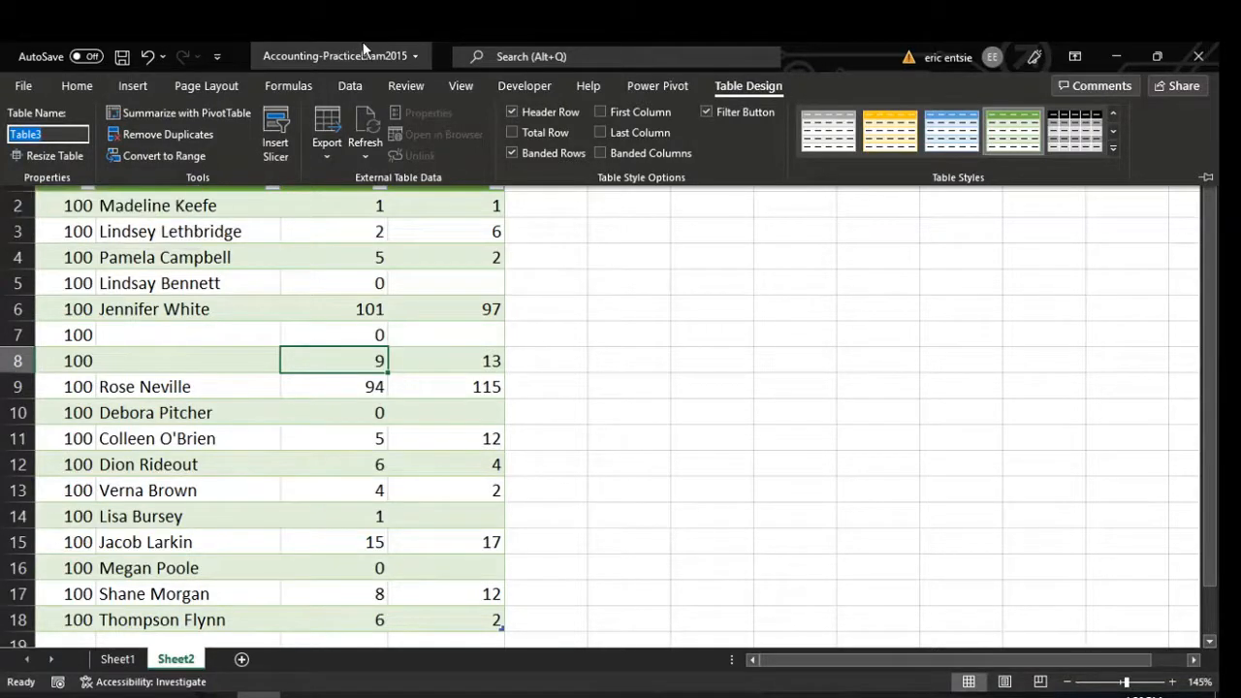
pyautogui.press('BackSpace')
pyautogui.press('Return')
# Verify the ClassTable name and save the Accounting-PracticeExam2015 workbook.
pyautogui.click(398, 355)
pyautogui.click(758, 95)
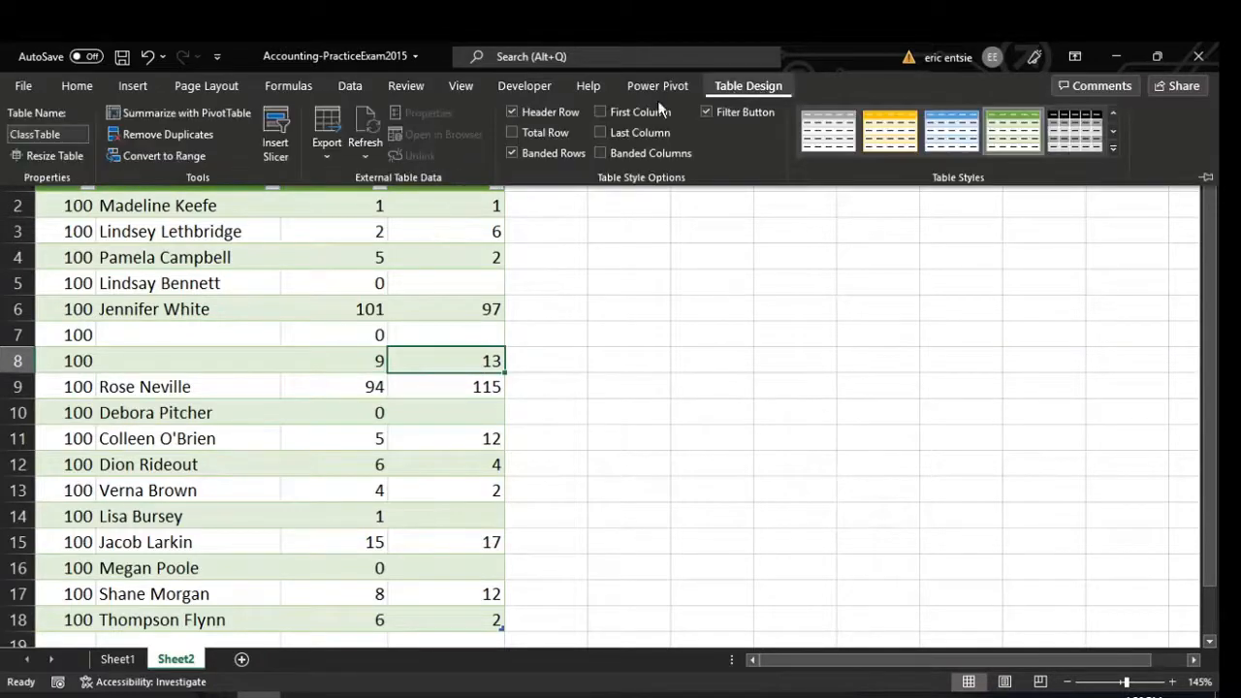
pyautogui.click(48, 134)
pyautogui.moveTo(10, 133); pyautogui.dragTo(87, 134)
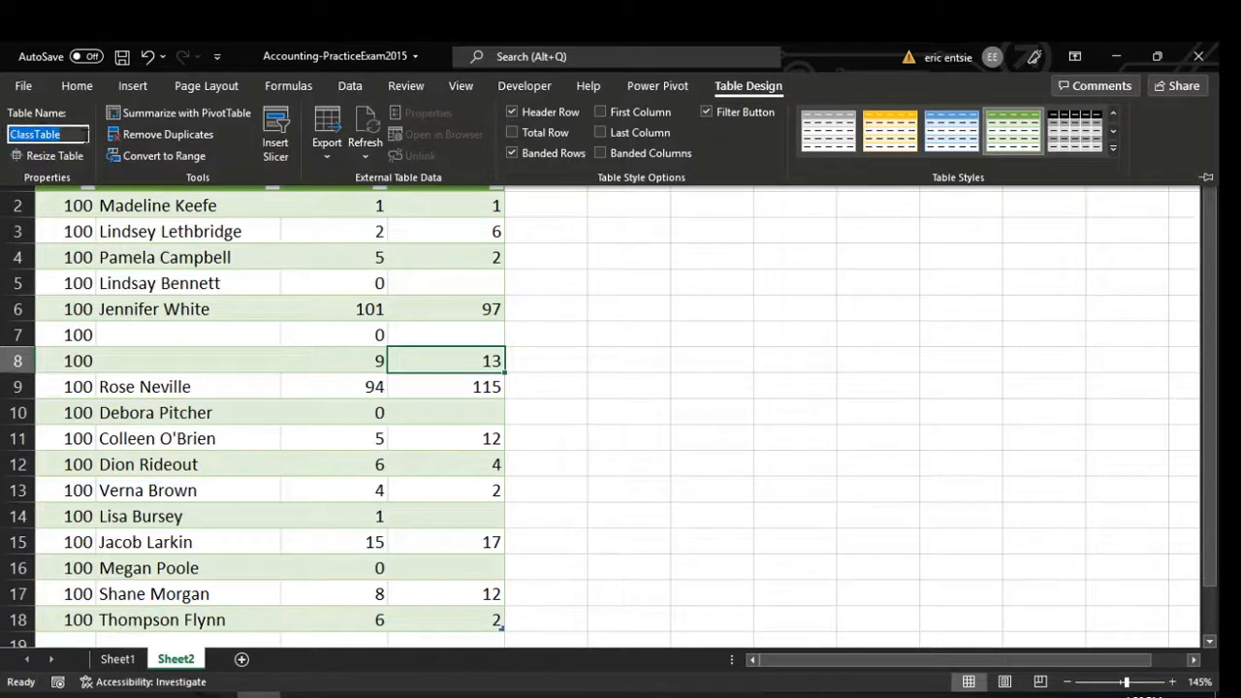
pyautogui.click(197, 390)
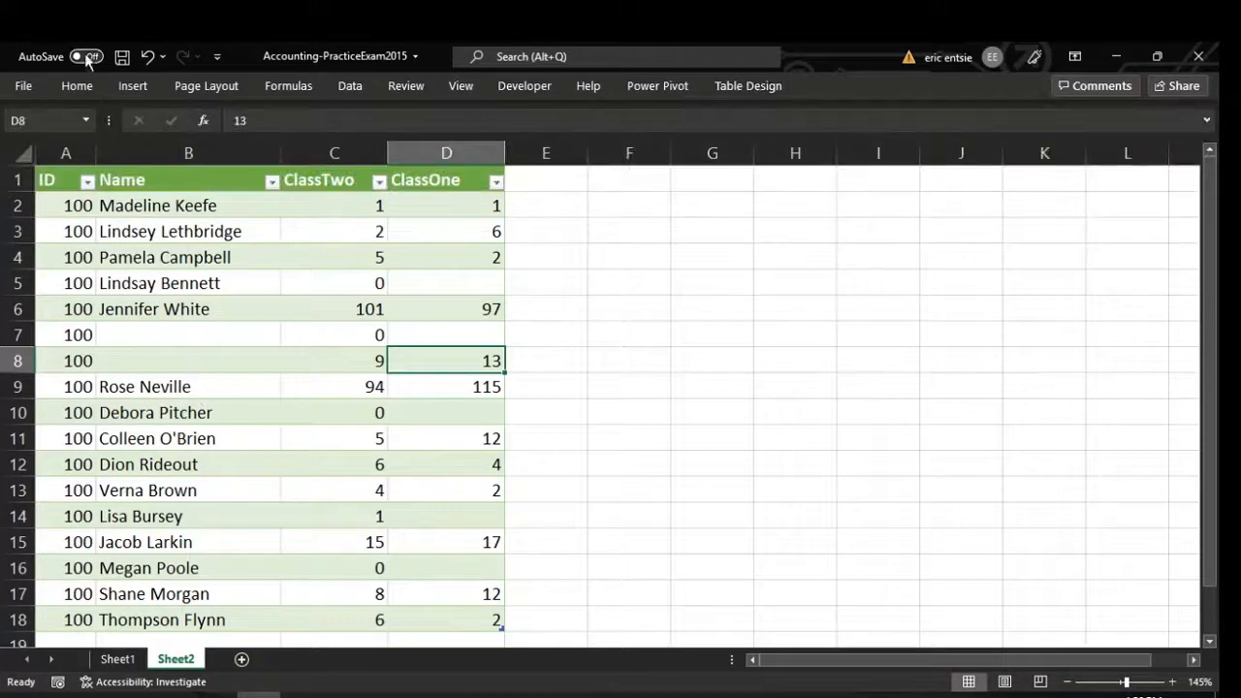
pyautogui.click(122, 56)
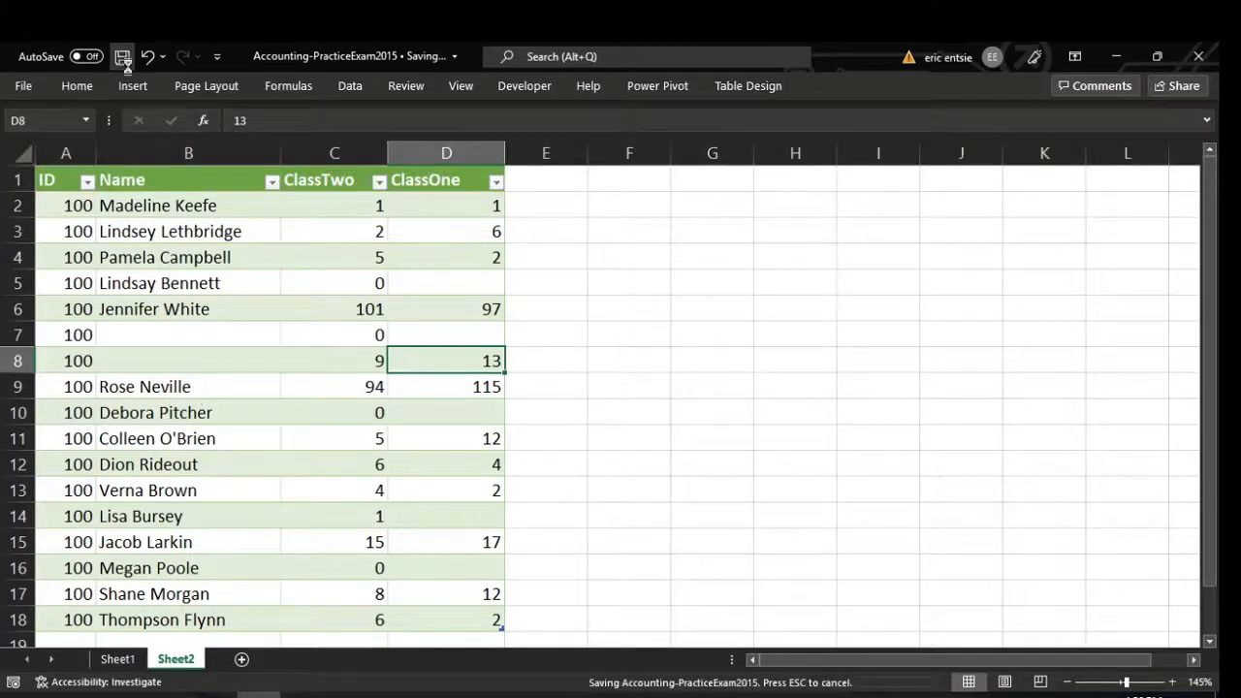
pyautogui.click(301, 309)
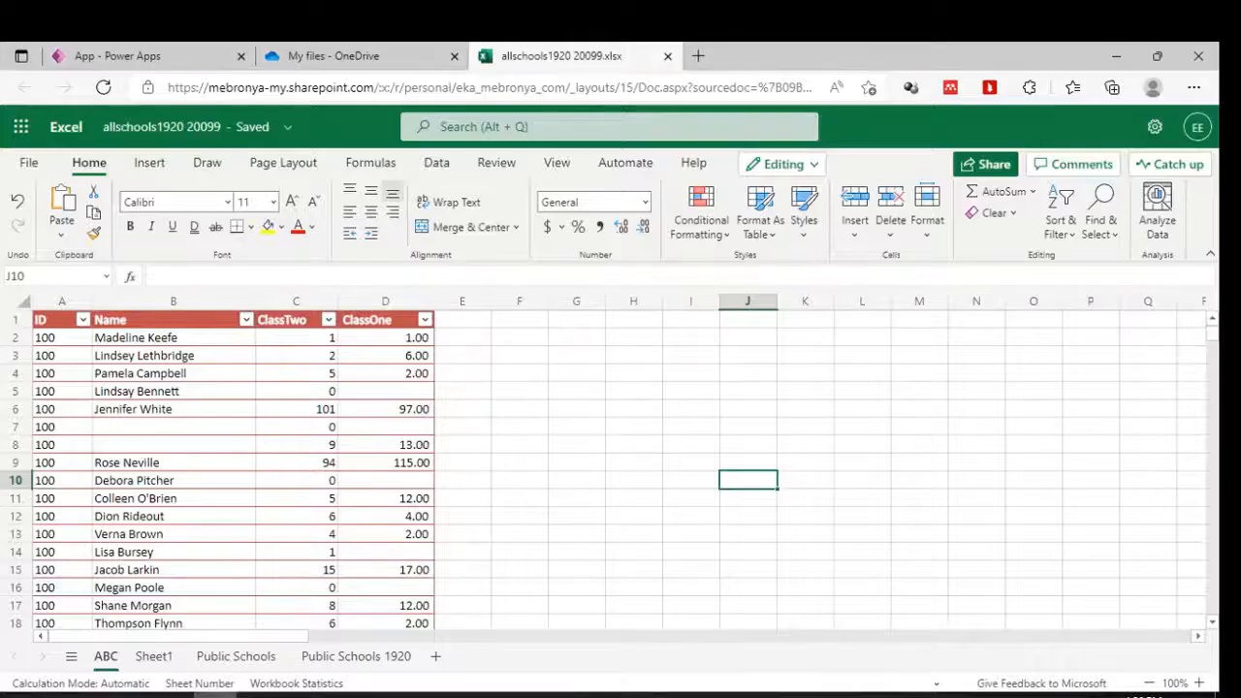
# Switch to Power Apps Studio's blank Screen1 canvas, zoom to 50%, and minimize Excel.
pyautogui.click(120, 51)
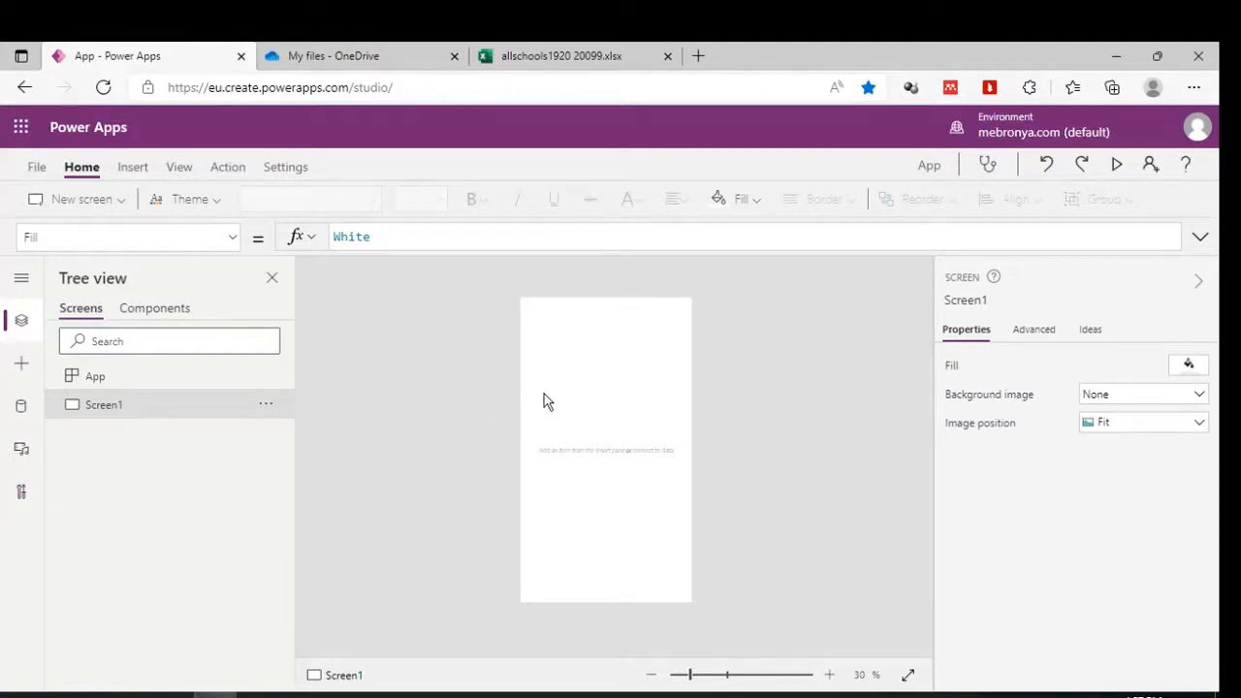
pyautogui.scroll(2, 544, 401)
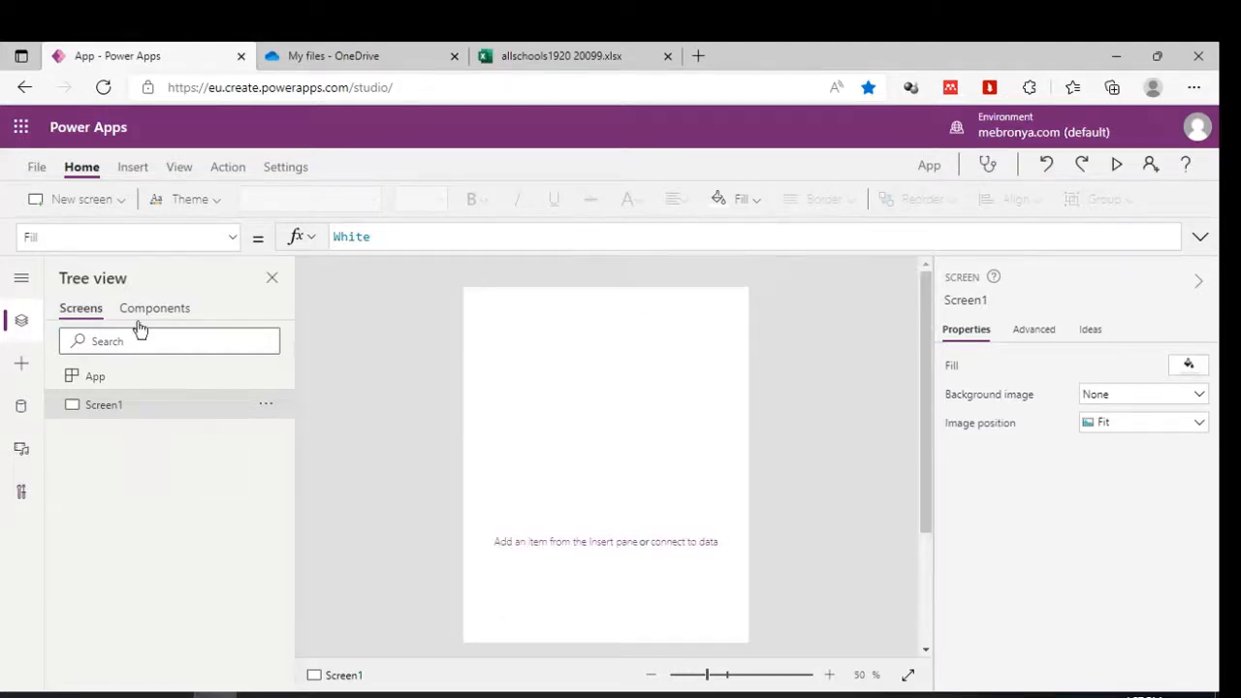
pyautogui.scroll(-1, 479, 444)
pyautogui.scroll(-1, 479, 444)
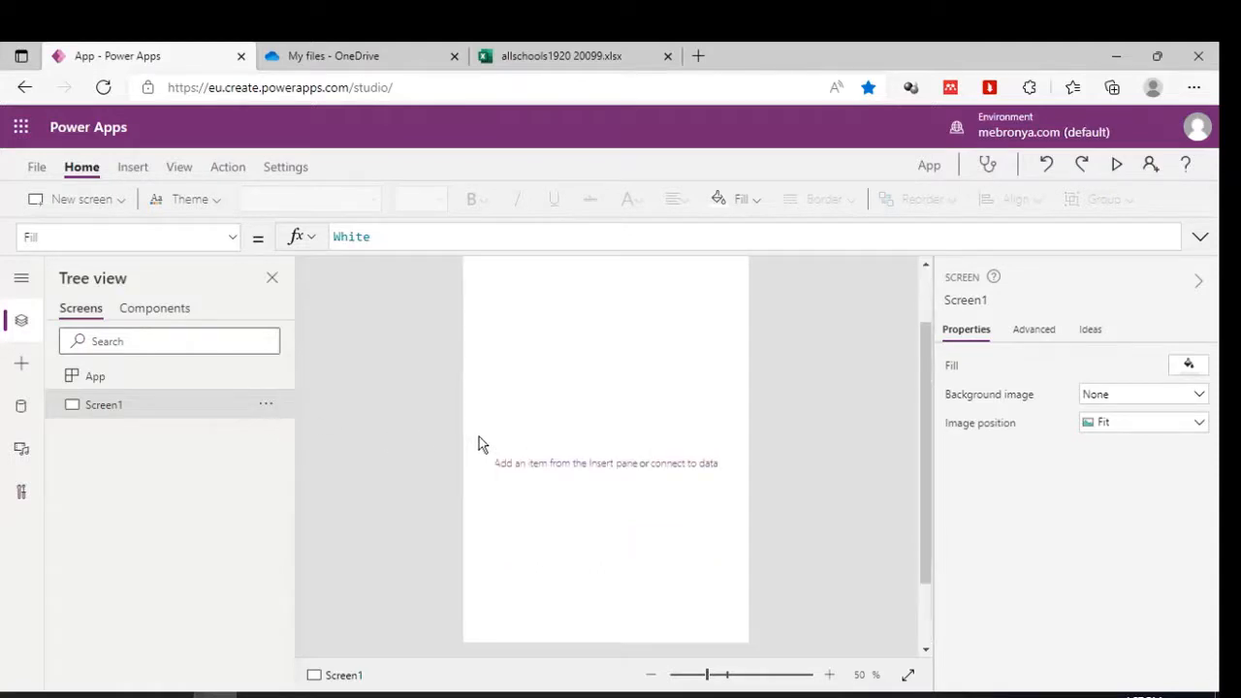
pyautogui.scroll(2, 479, 443)
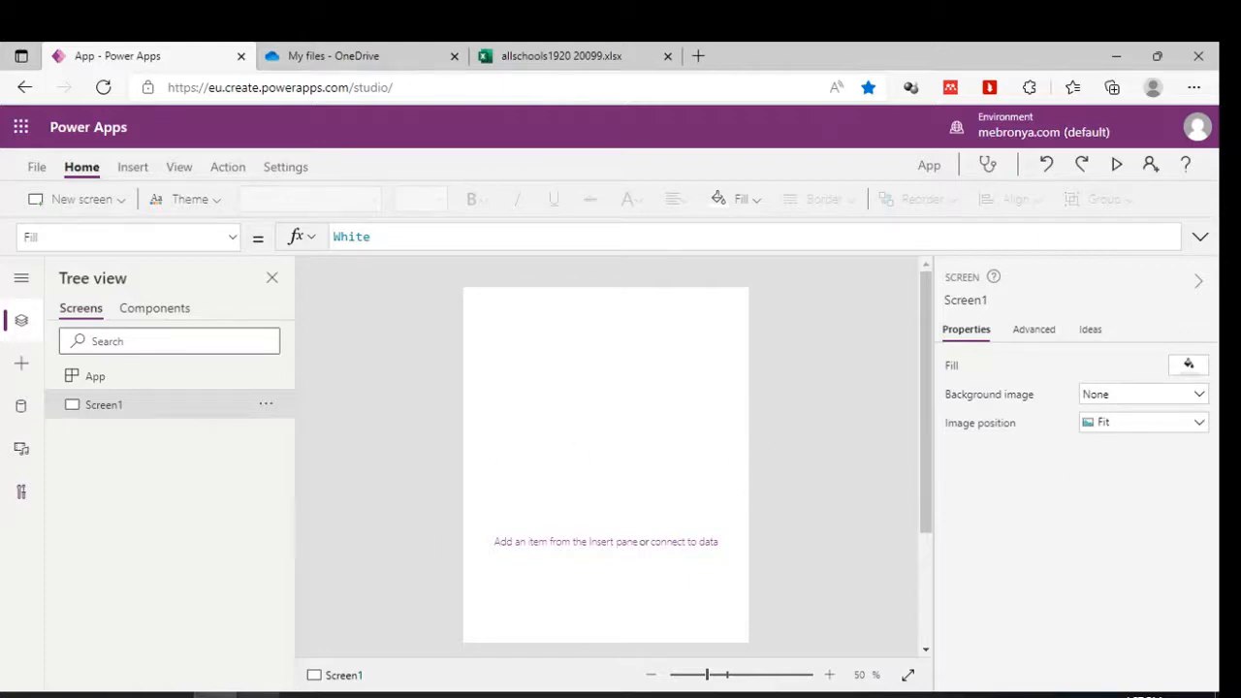
pyautogui.click(259, 696)
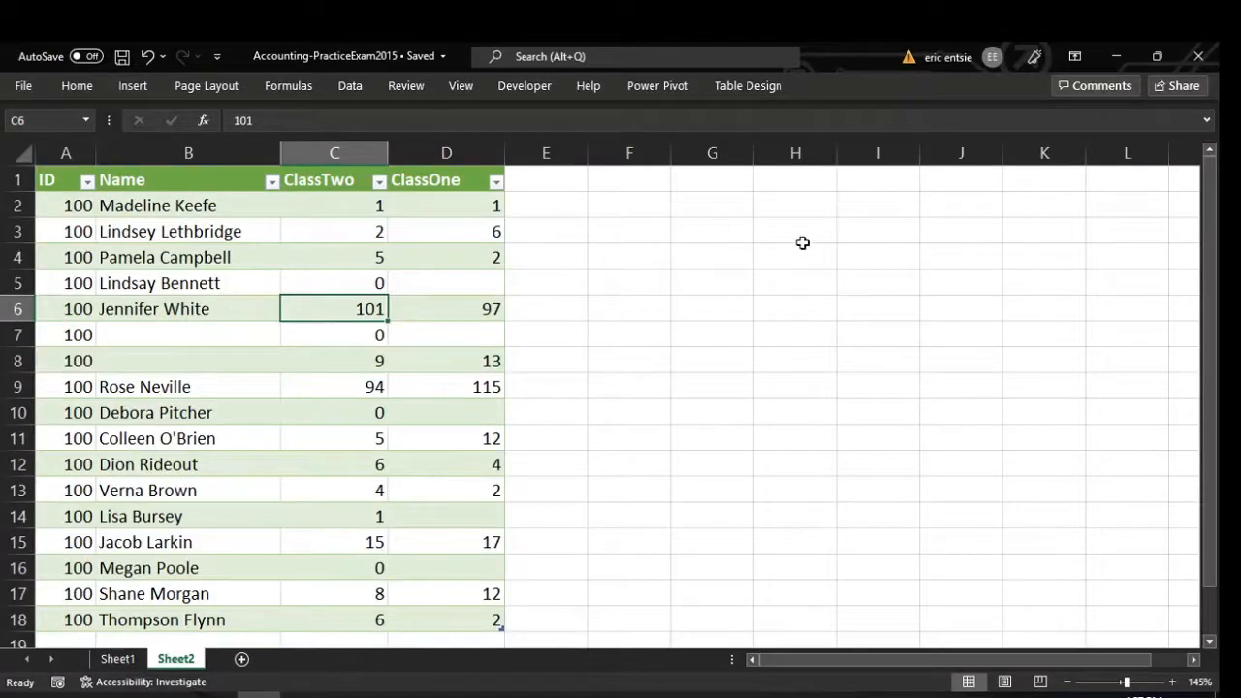
pyautogui.click(1121, 56)
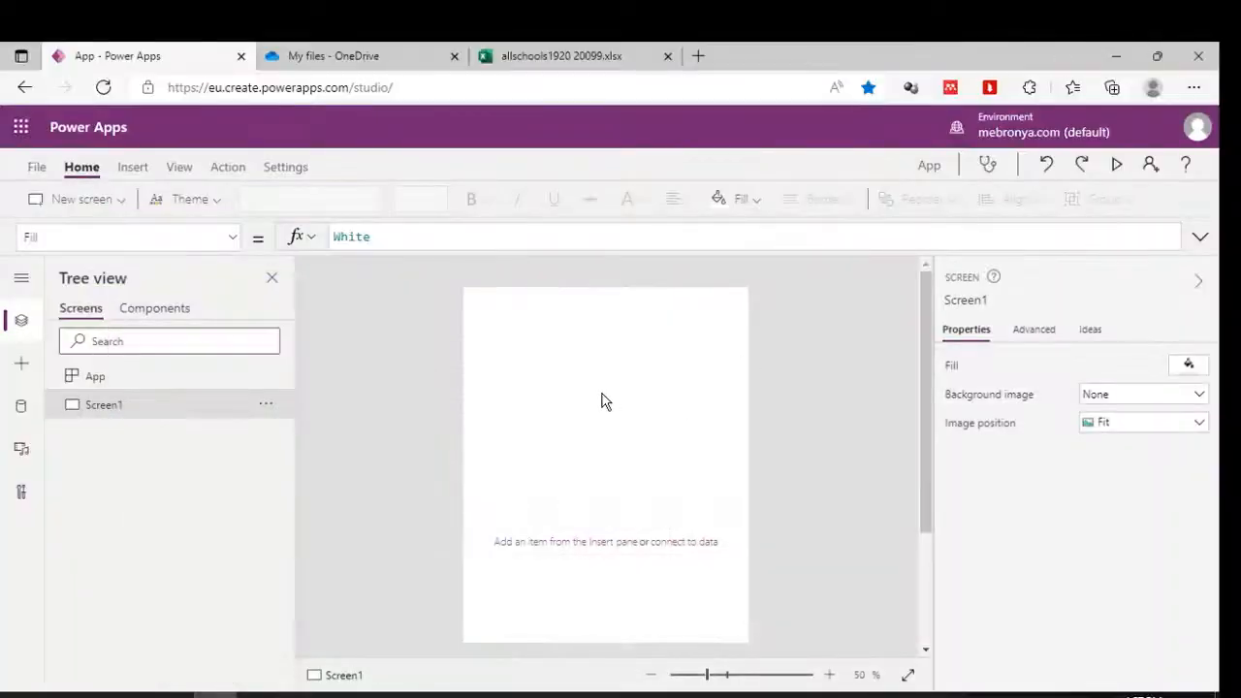
pyautogui.click(21, 408)
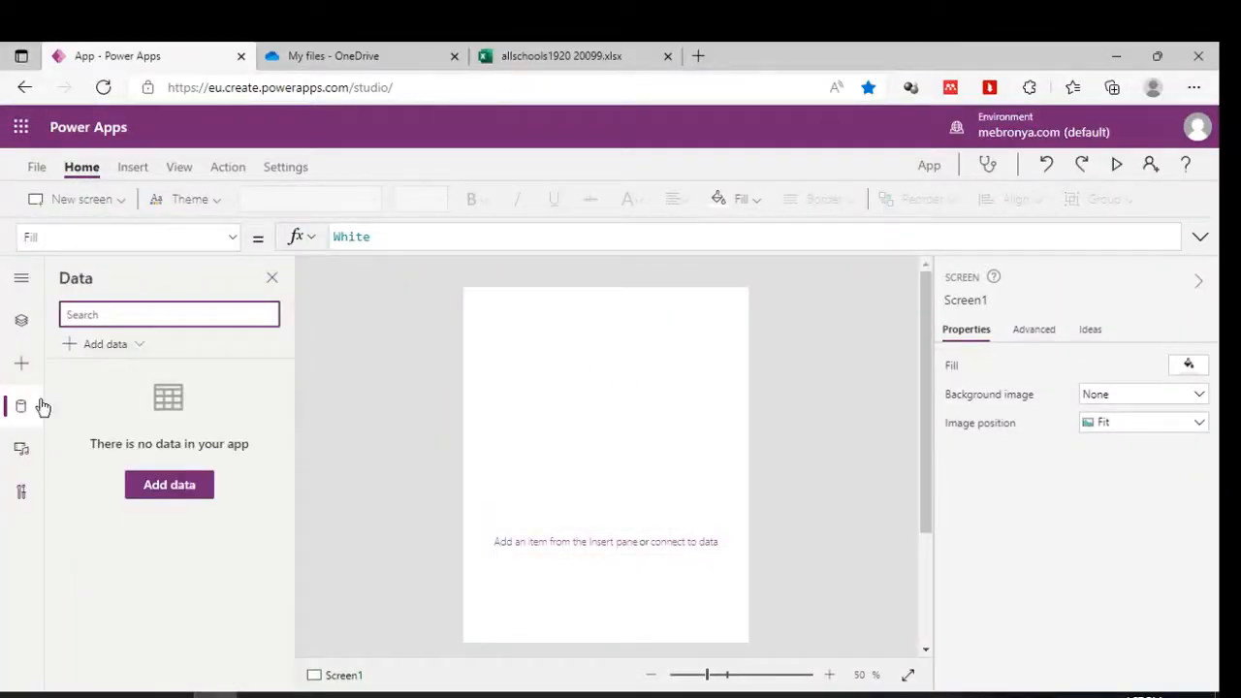
# Search the Add data list for 'excel' and choose Import from Excel.
pyautogui.click(179, 169)
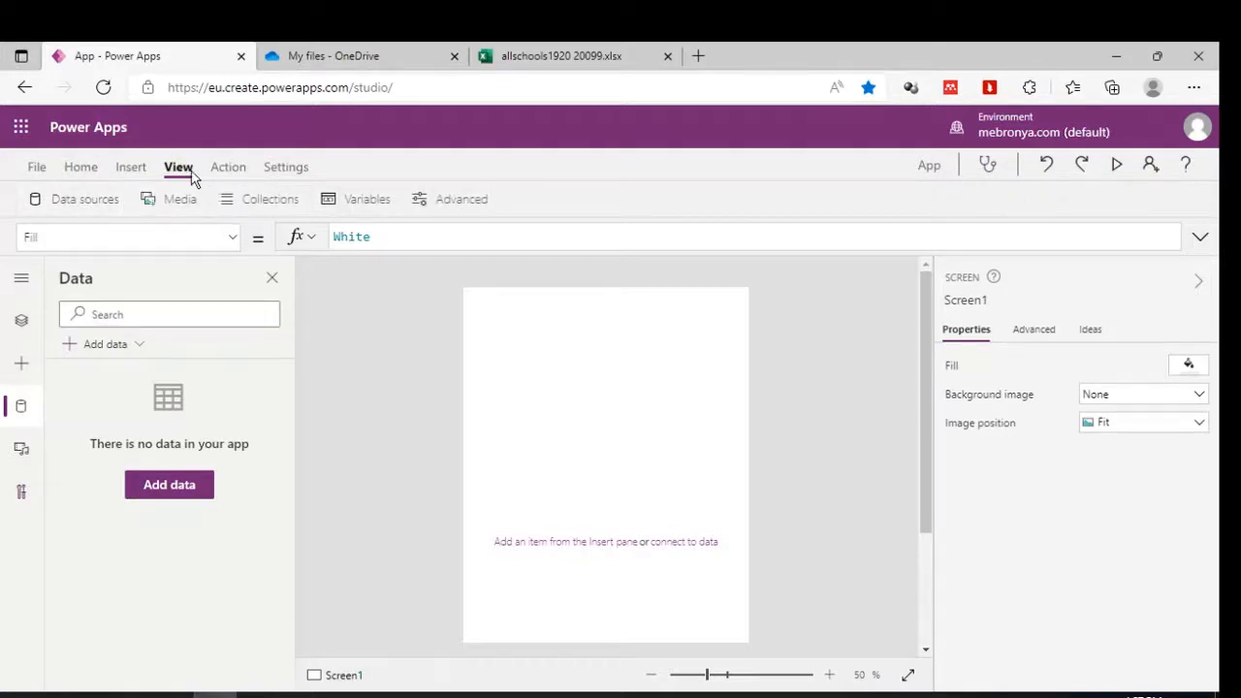
pyautogui.click(22, 409)
pyautogui.click(23, 411)
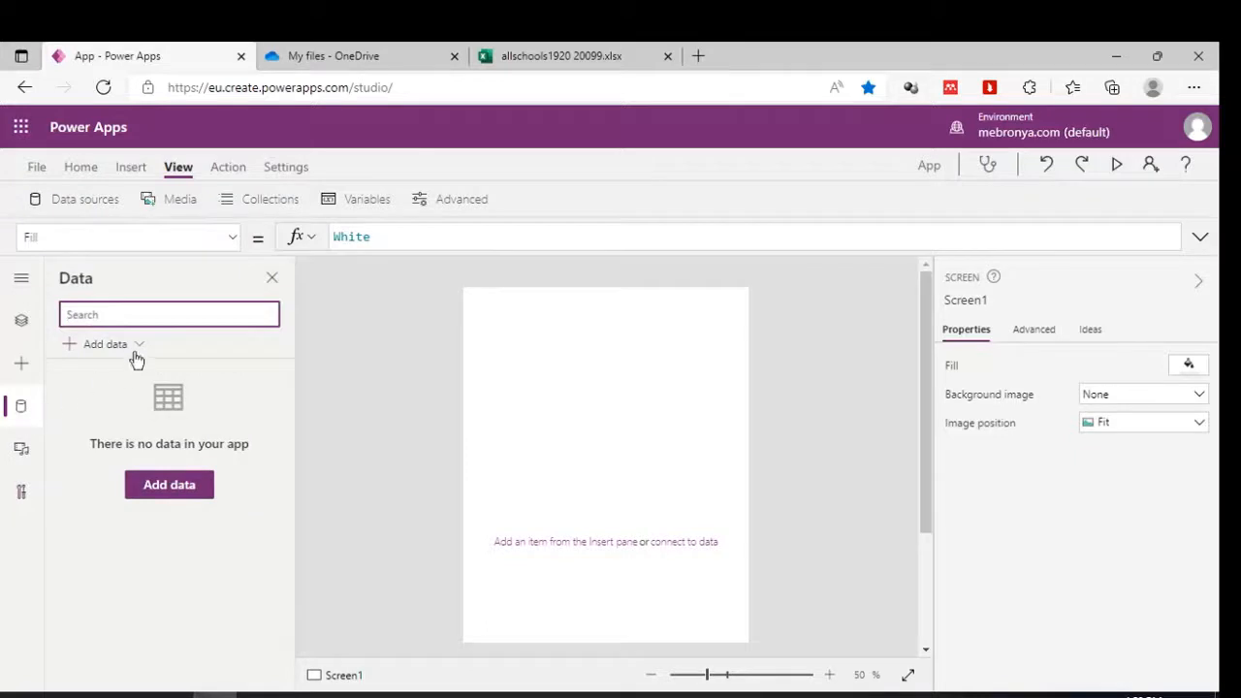
pyautogui.click(122, 346)
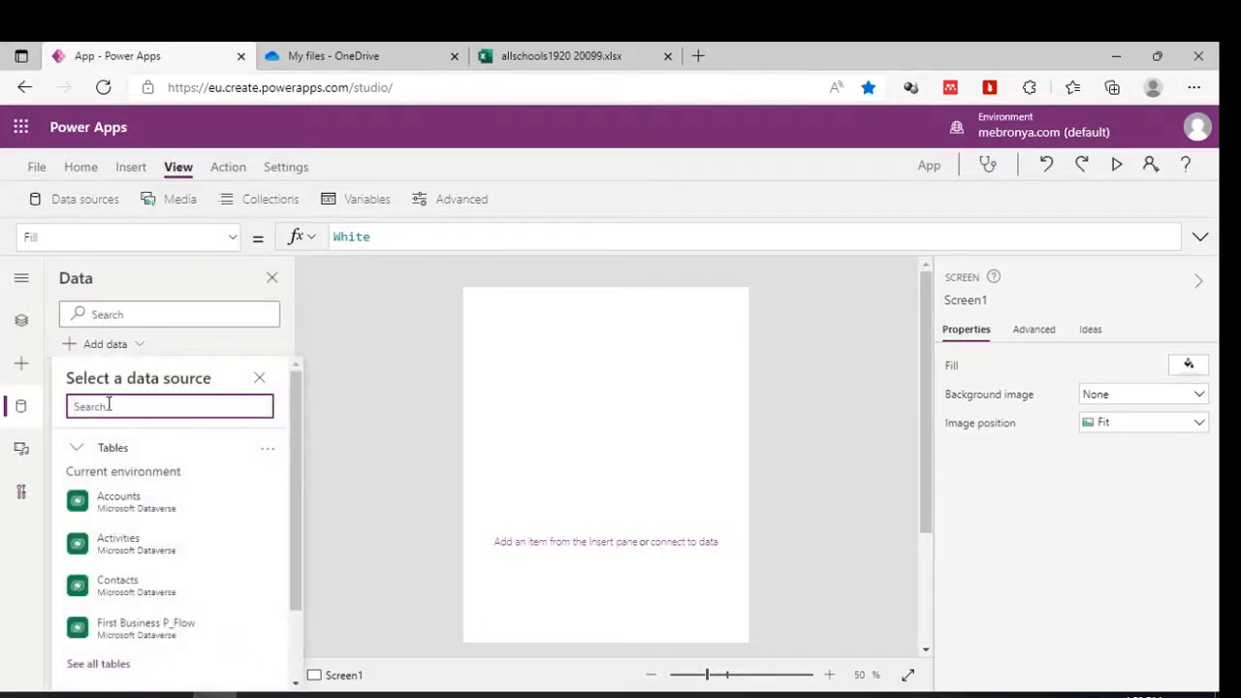
pyautogui.write('impo')
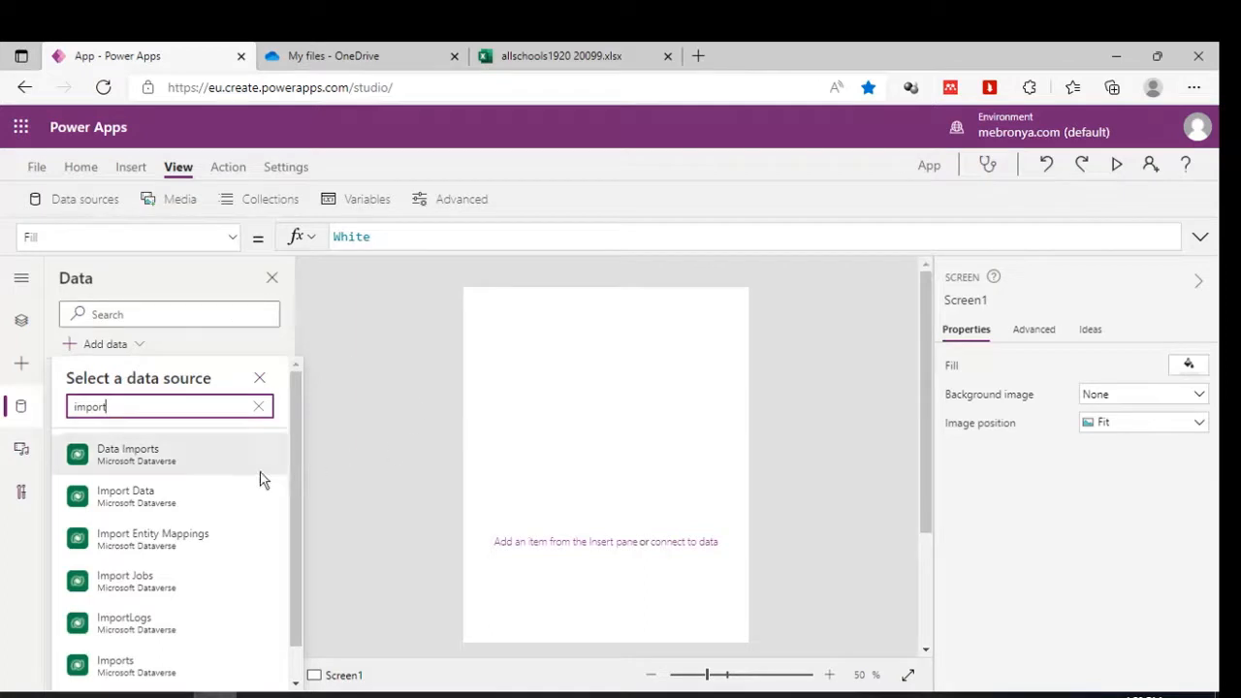
pyautogui.write('rt')
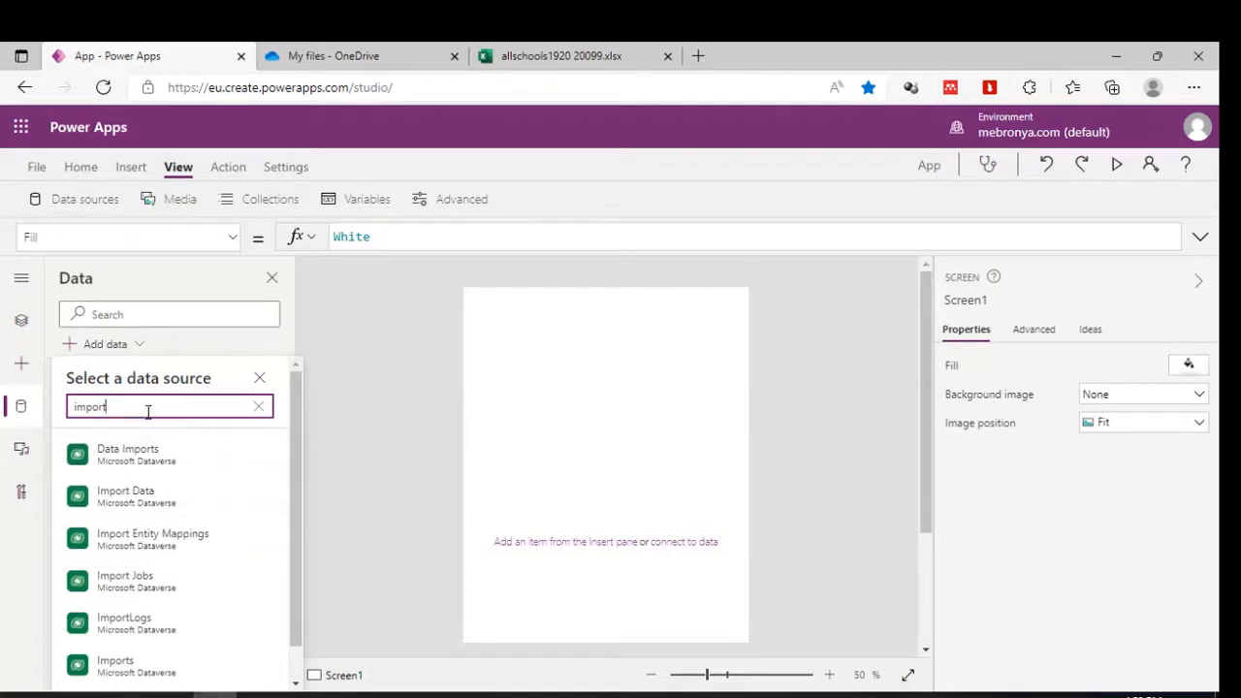
pyautogui.write(' ex')
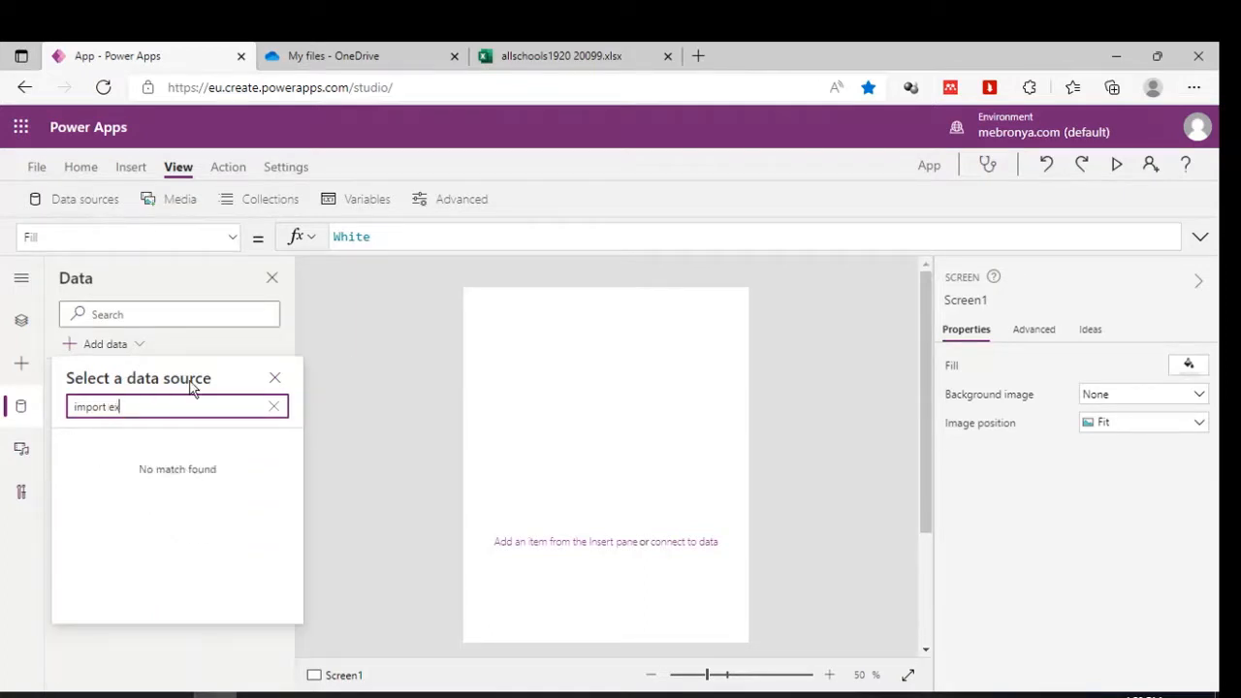
pyautogui.press('BackSpace')
pyautogui.press('BackSpace')
pyautogui.press('BackSpace')
pyautogui.press('BackSpace')
pyautogui.press('BackSpace')
pyautogui.press('BackSpace')
pyautogui.press('BackSpace')
pyautogui.press('BackSpace')
pyautogui.press('BackSpace')
pyautogui.press('BackSpace')
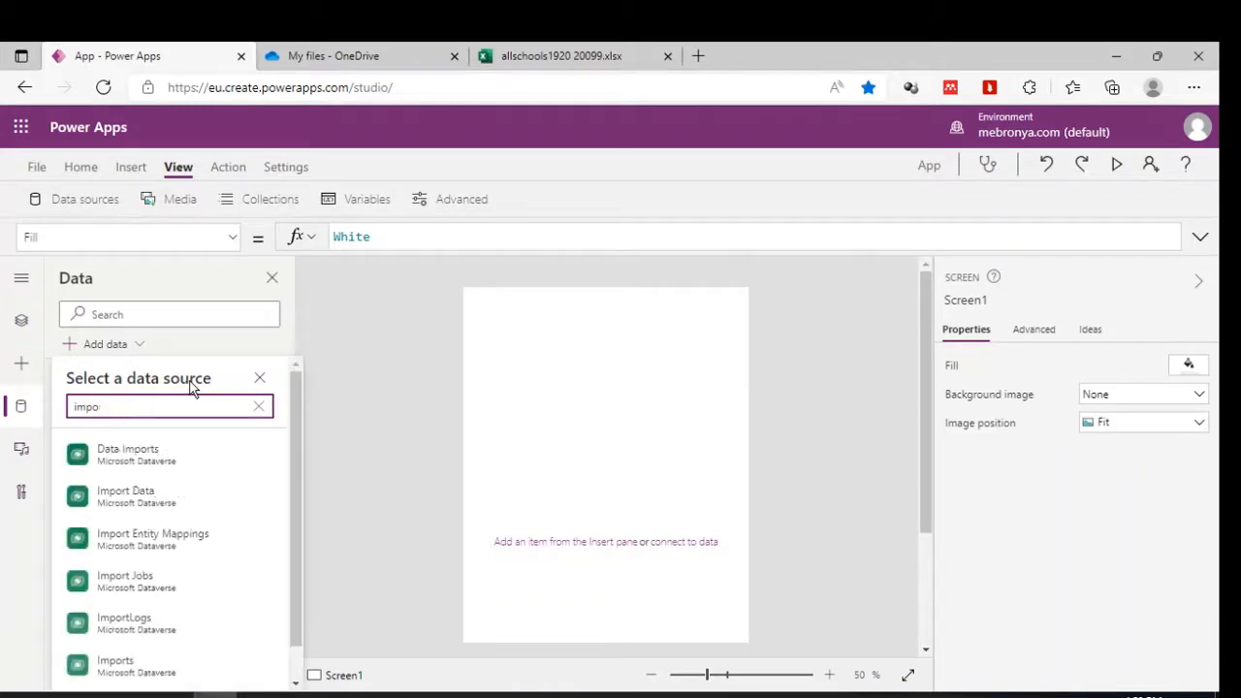
pyautogui.write('excel')
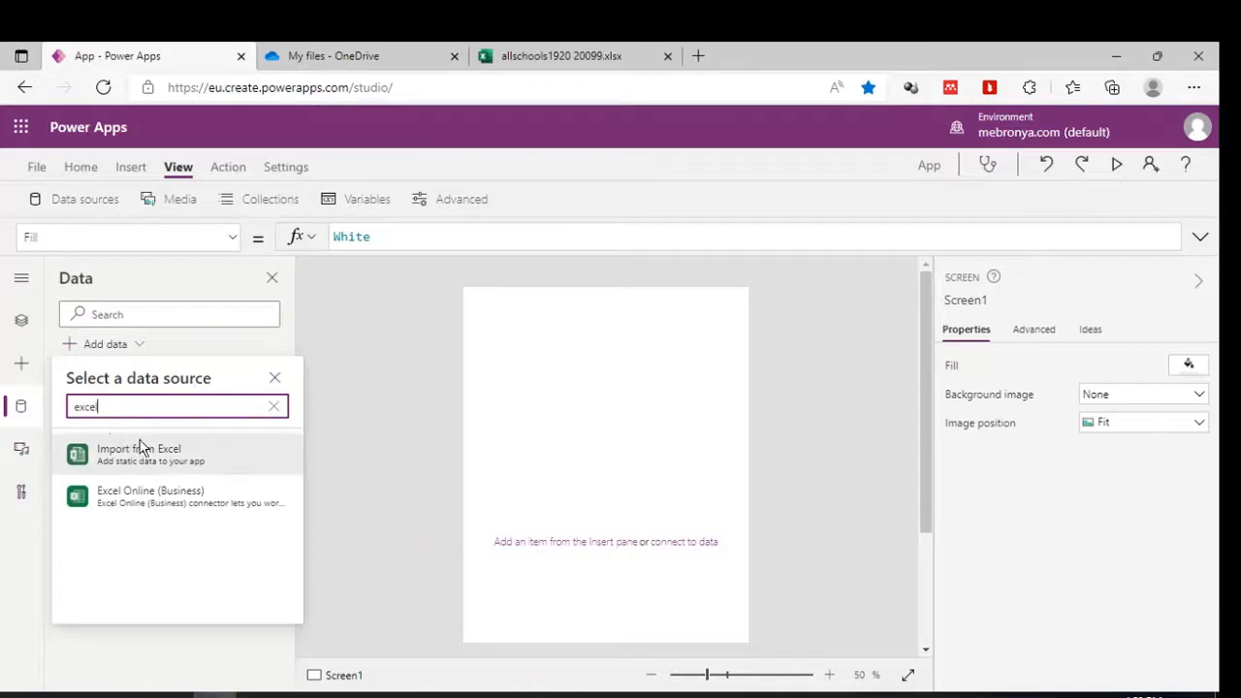
pyautogui.click(137, 456)
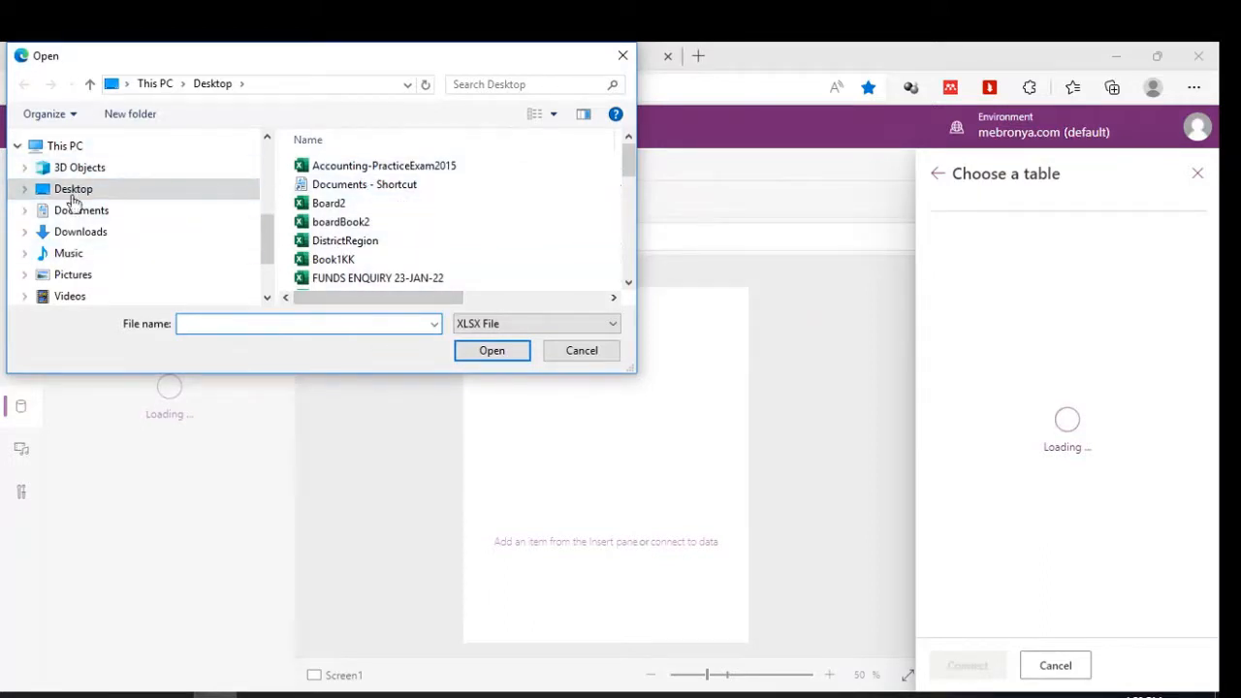
# Open Accounting-PracticeExam2015 as the source, check Sheet1 and Sheet2 in Excel, then return to Power Apps.
pyautogui.click(409, 171)
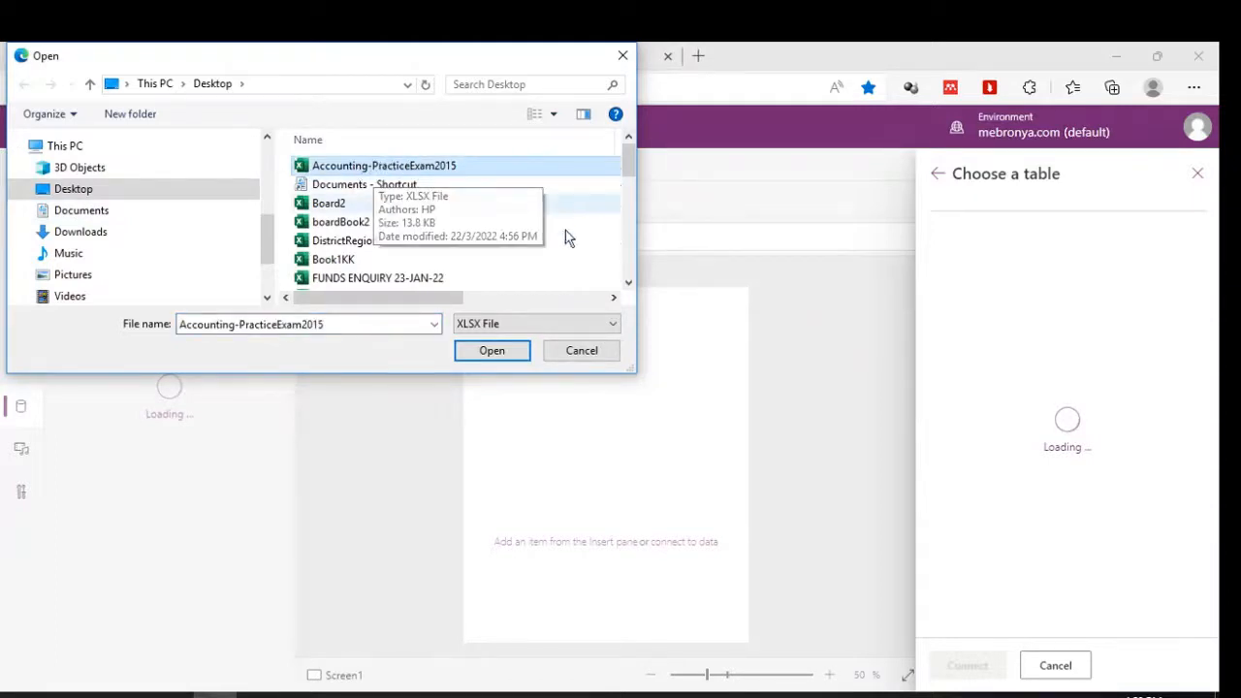
pyautogui.click(512, 354)
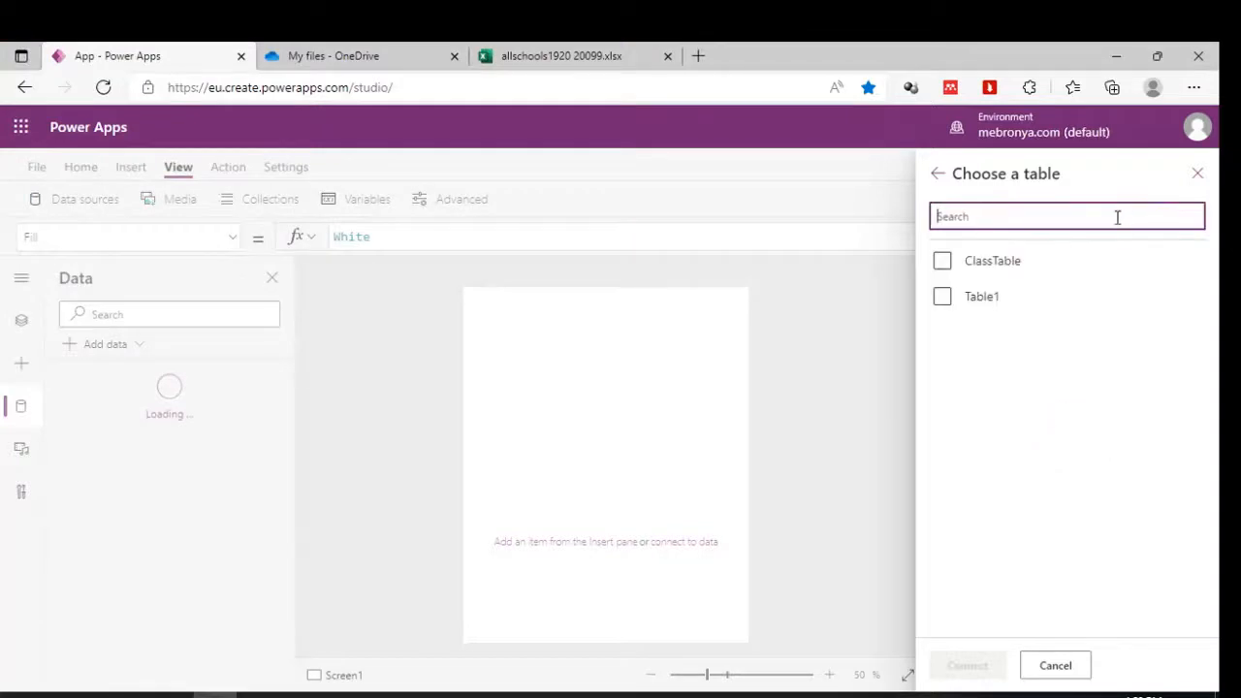
pyautogui.click(259, 695)
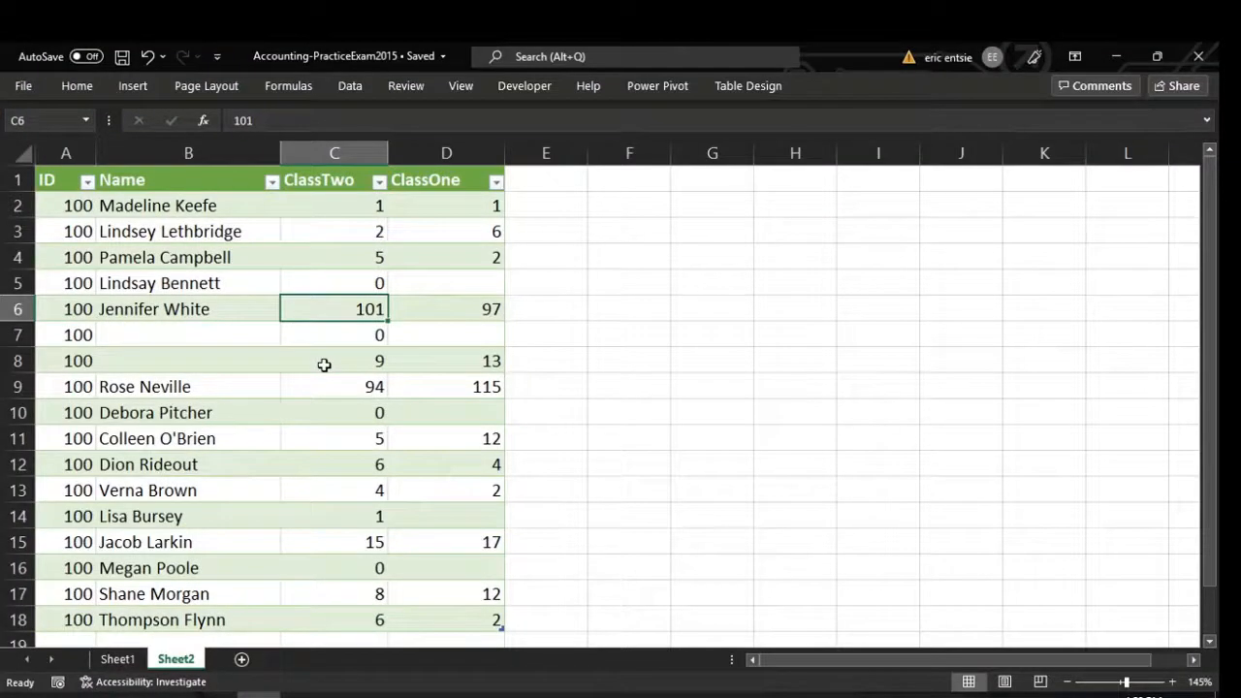
pyautogui.click(120, 661)
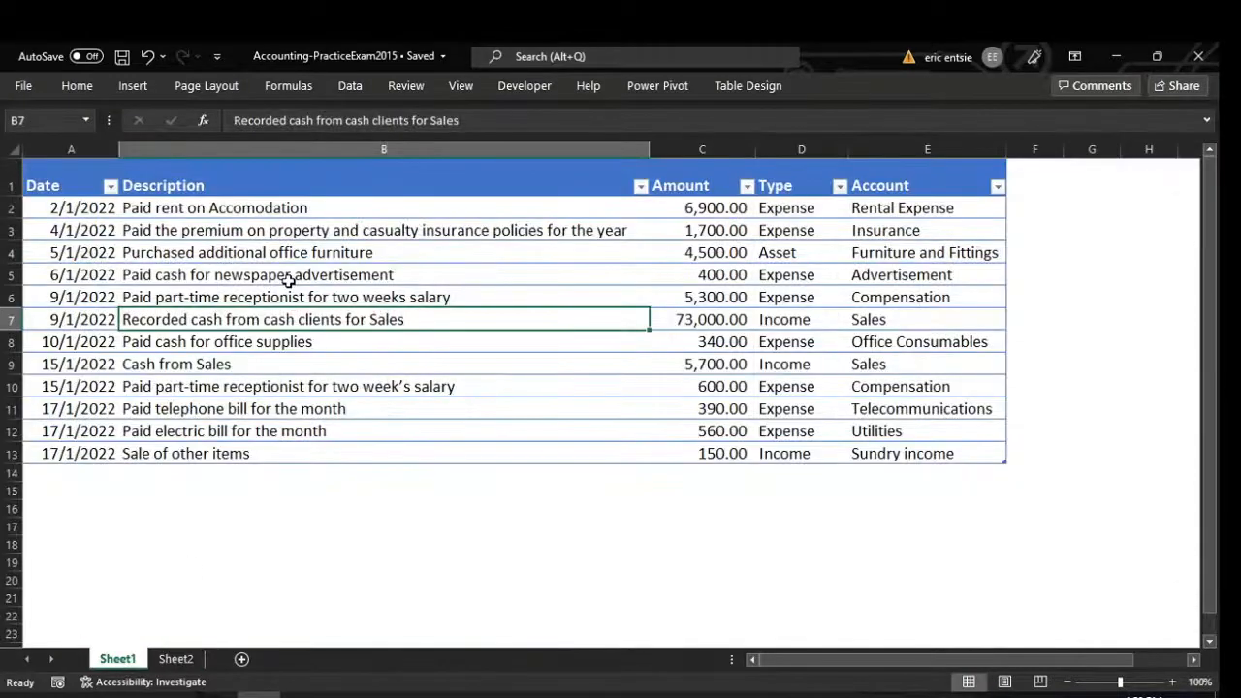
pyautogui.click(353, 238)
pyautogui.scroll(-1, 543, 378)
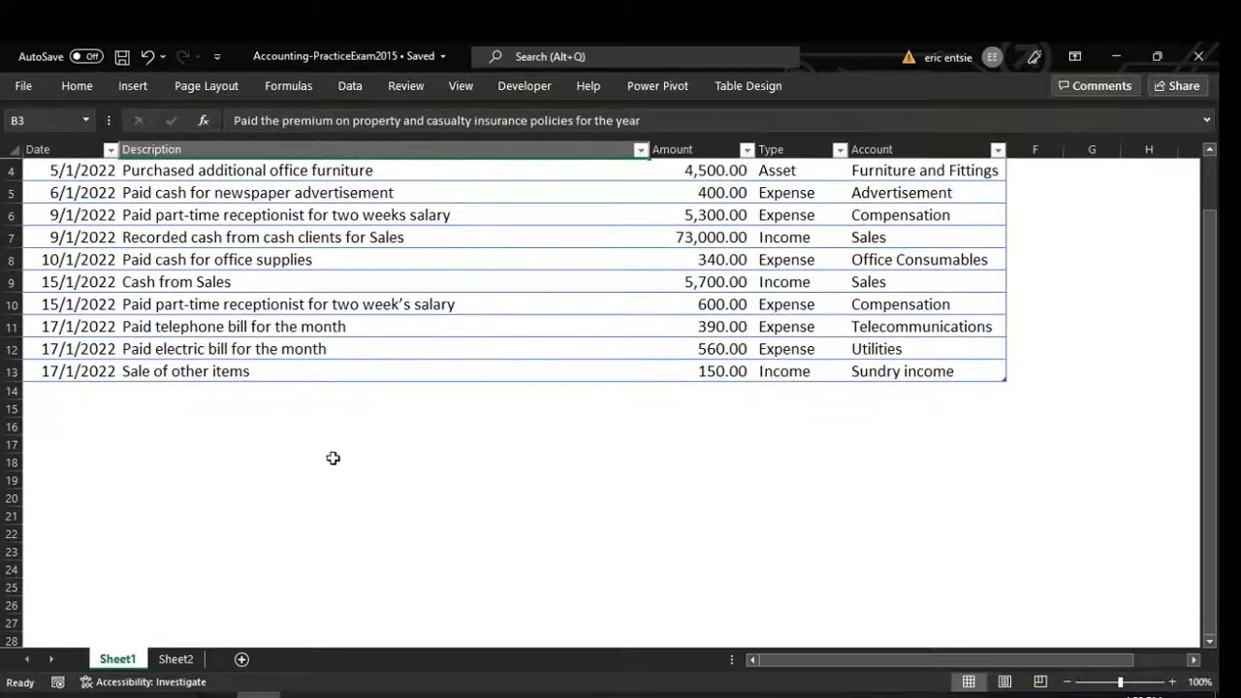
pyautogui.click(176, 660)
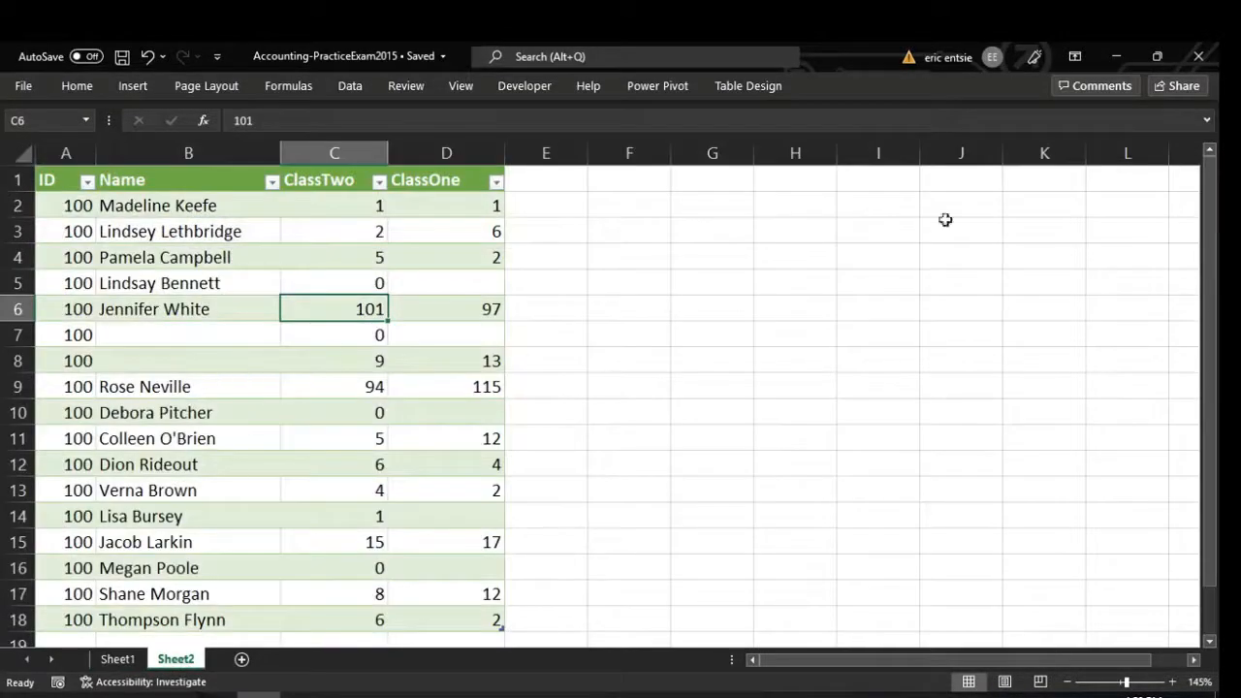
pyautogui.click(1115, 59)
pyautogui.click(964, 298)
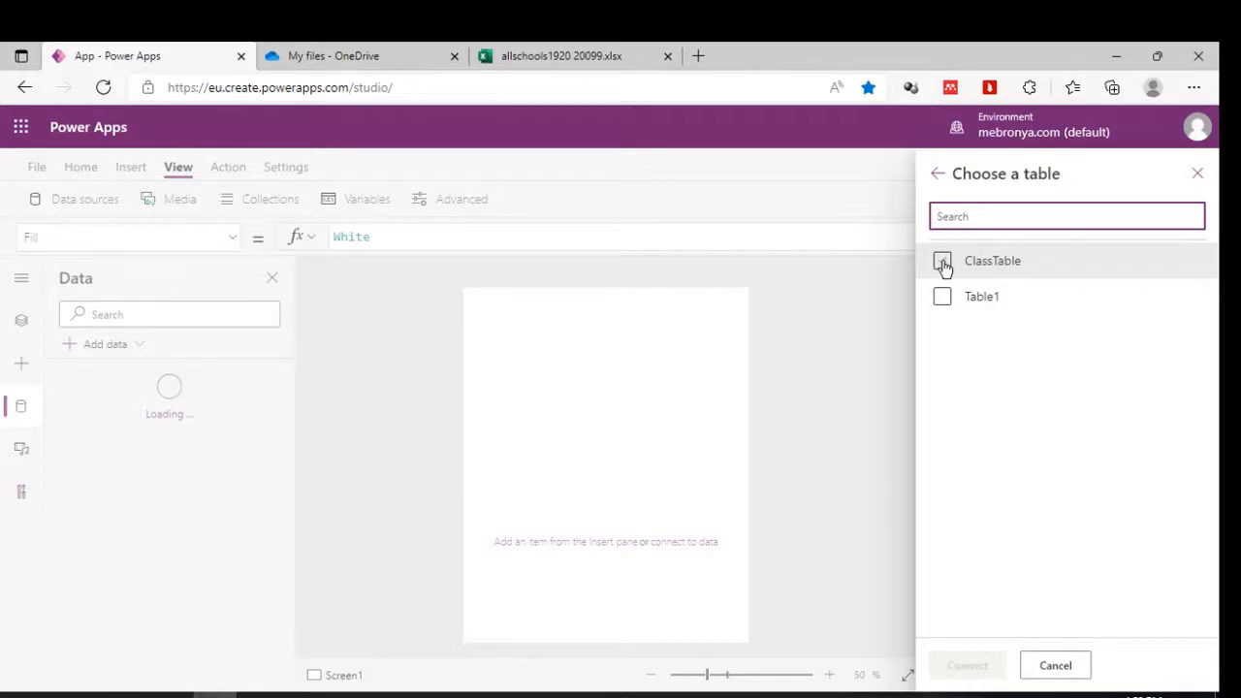
# Connect ClassTable from the workbook as the app's data source.
pyautogui.click(943, 262)
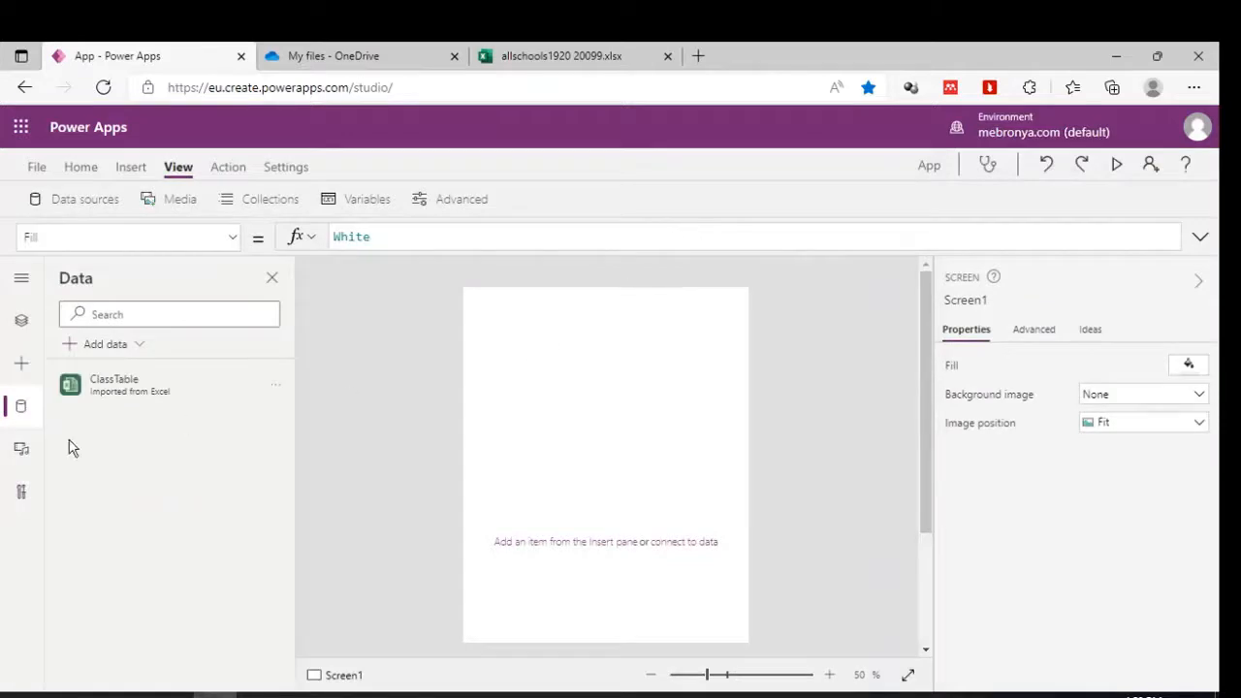
pyautogui.moveTo(150, 402)
pyautogui.click(83, 170)
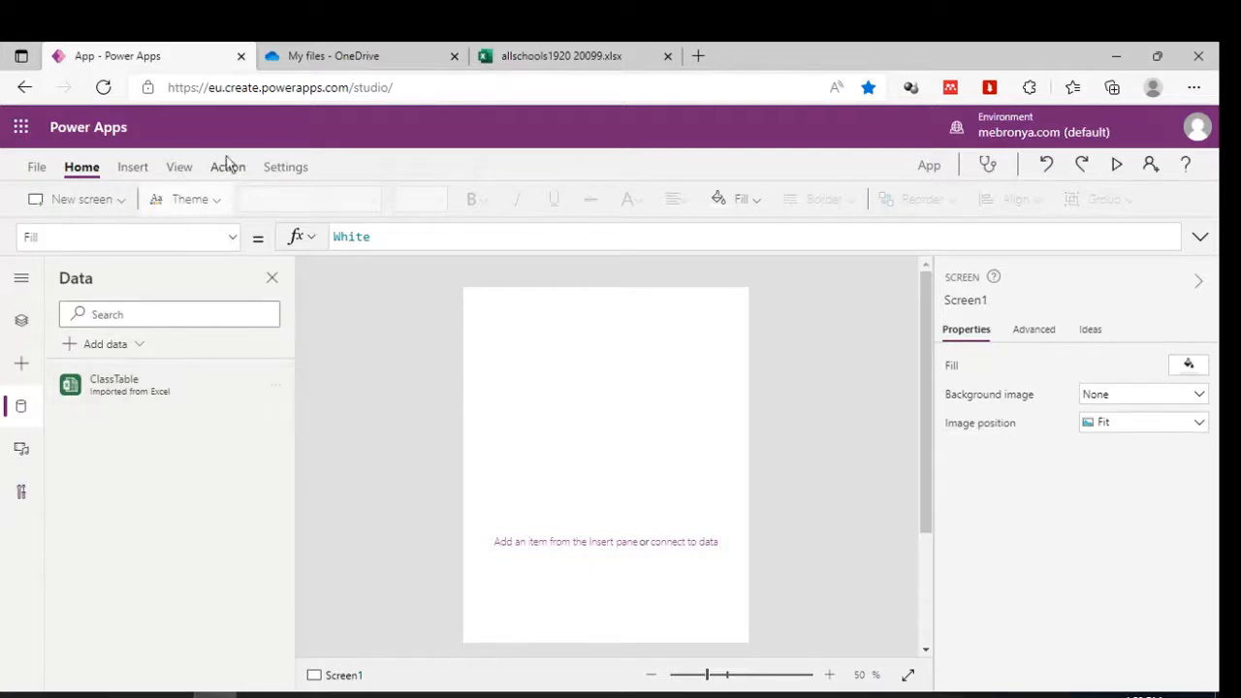
pyautogui.click(135, 169)
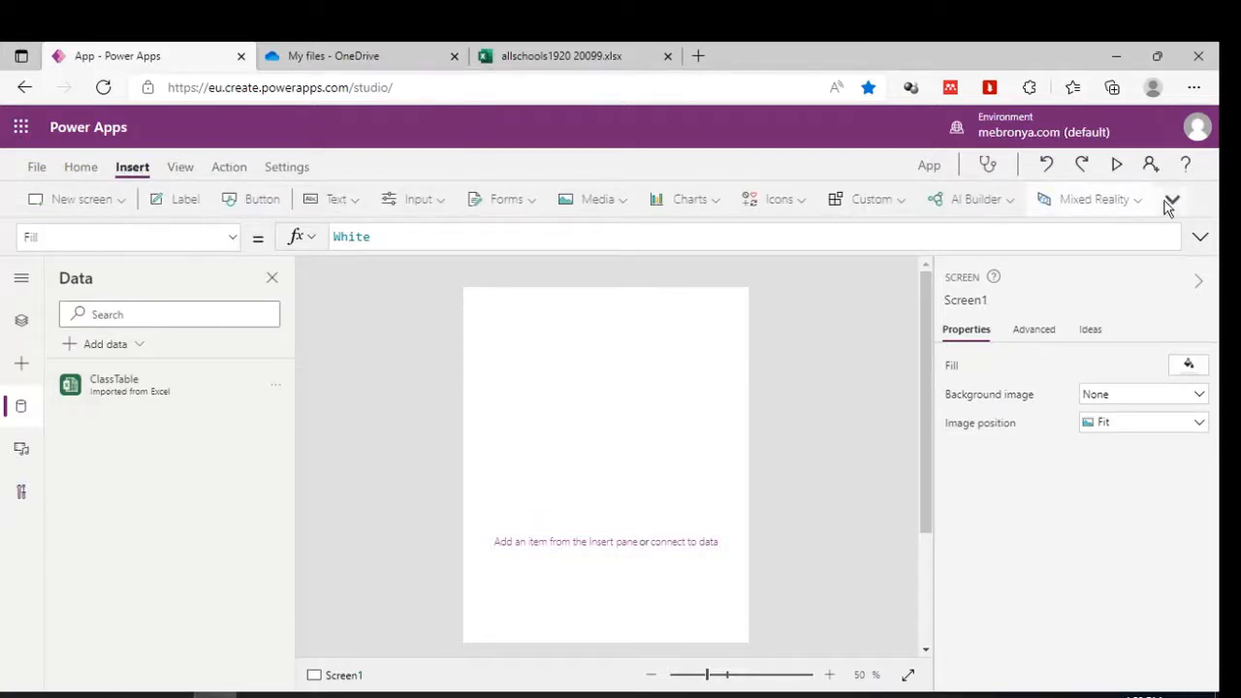
# Insert a vertical gallery and change its Items formula from CustomGallerySample to ClassTable.
pyautogui.click(1168, 201)
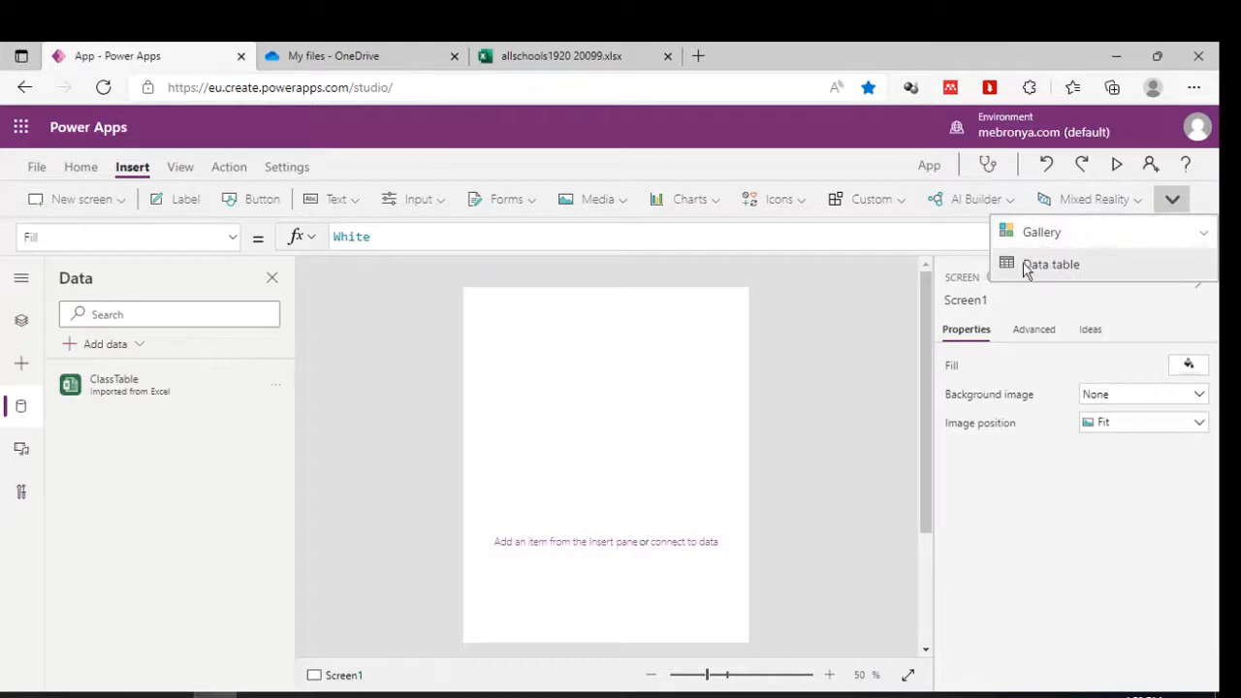
pyautogui.click(1058, 239)
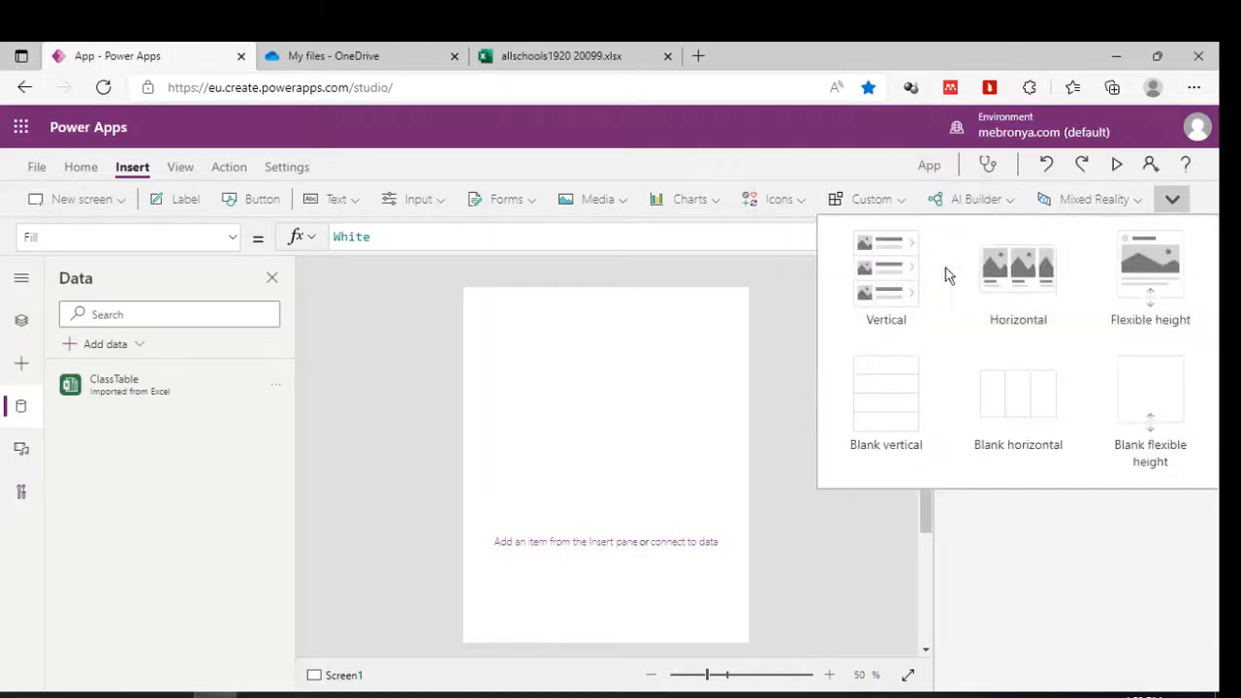
pyautogui.click(891, 270)
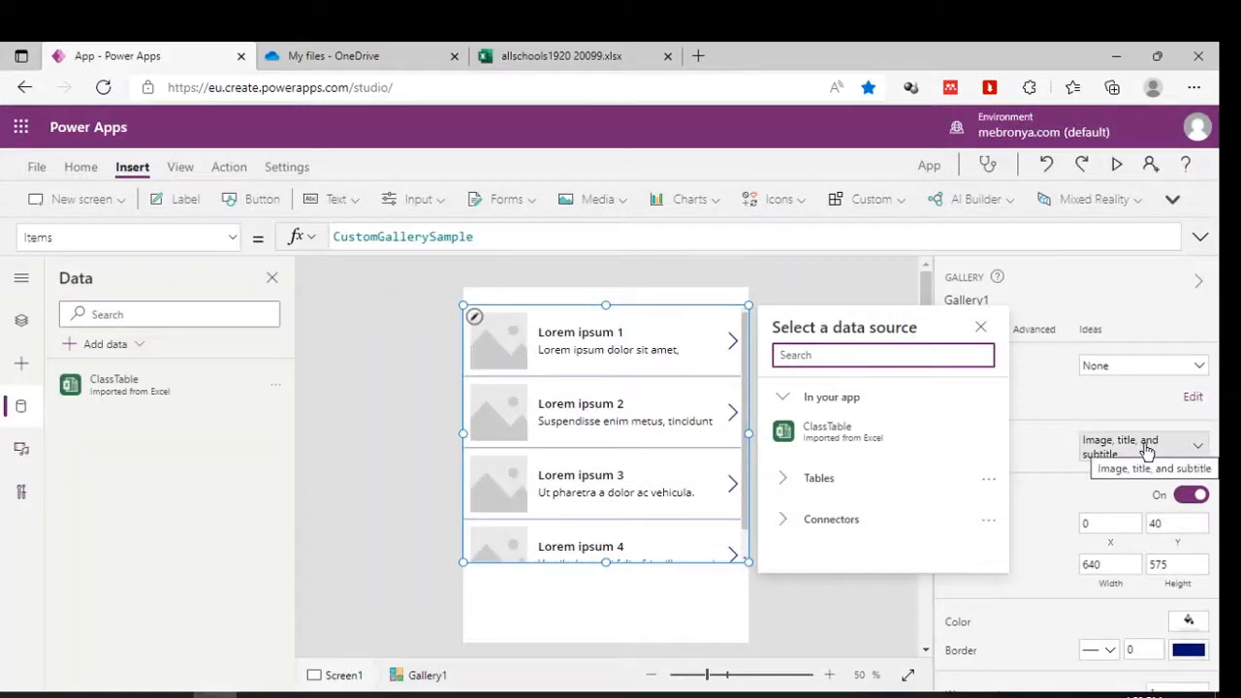
pyautogui.doubleClick(384, 243)
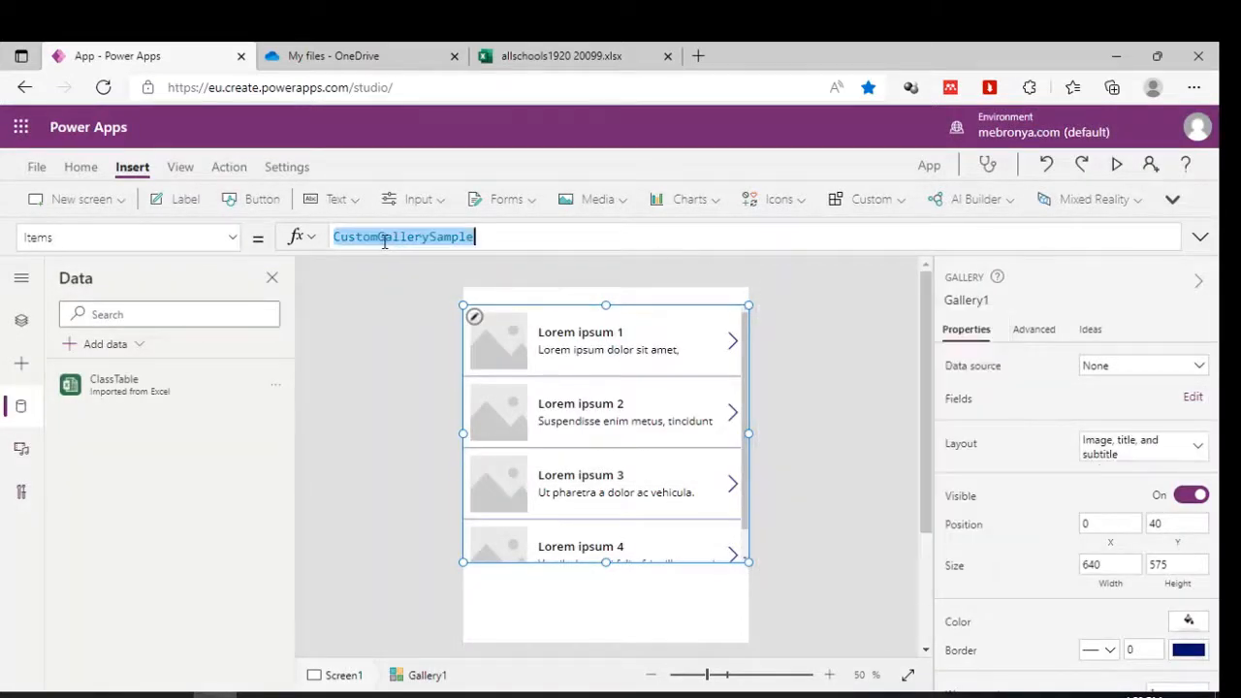
pyautogui.press('BackSpace')
pyautogui.write('Class')
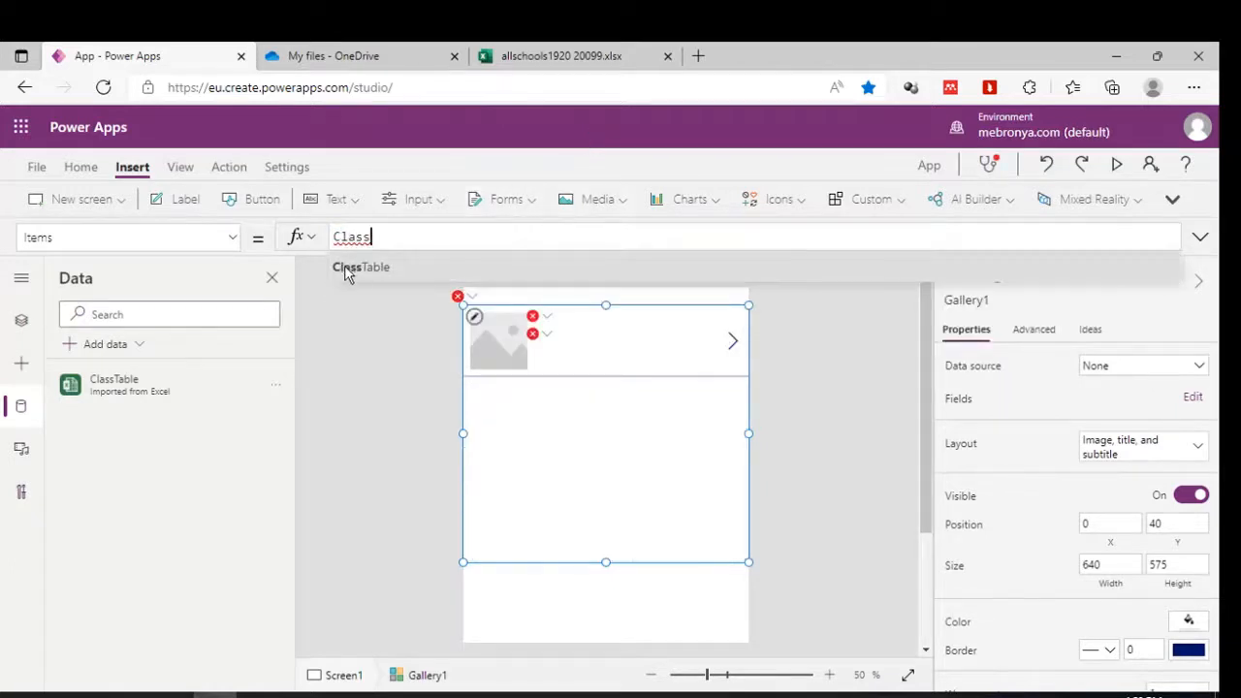
pyautogui.click(351, 267)
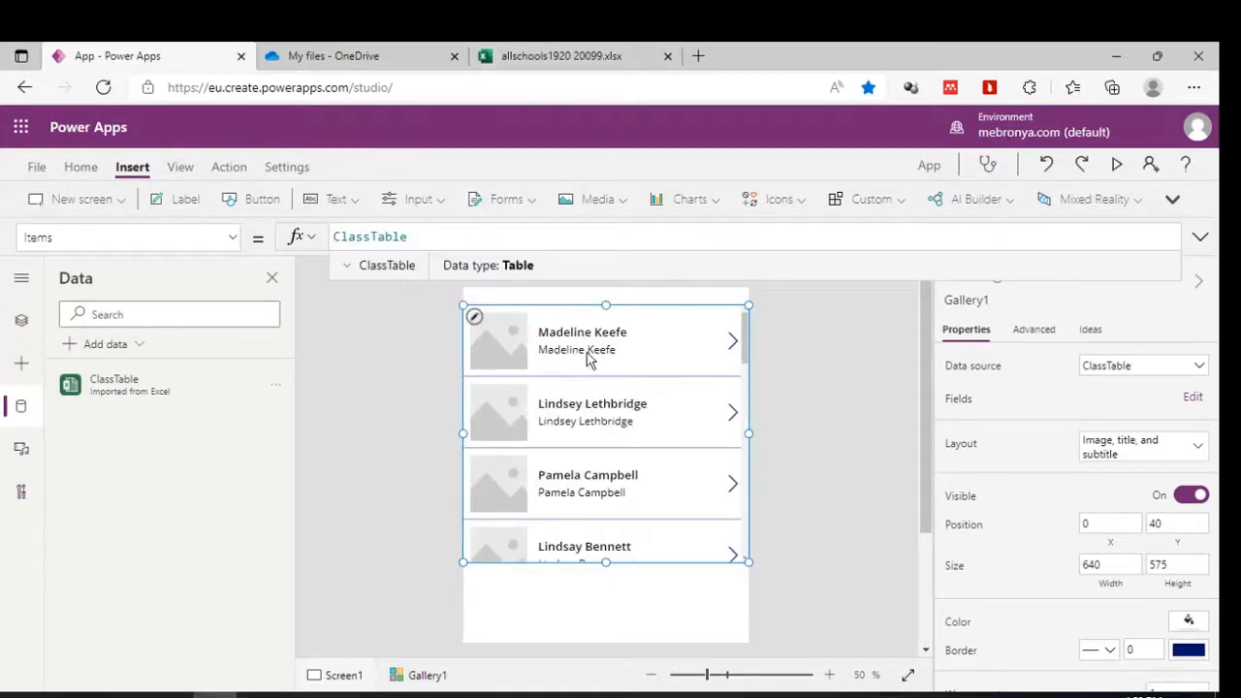
# Set the first gallery row's subtitle formula to ThisItem.ID.
pyautogui.click(589, 355)
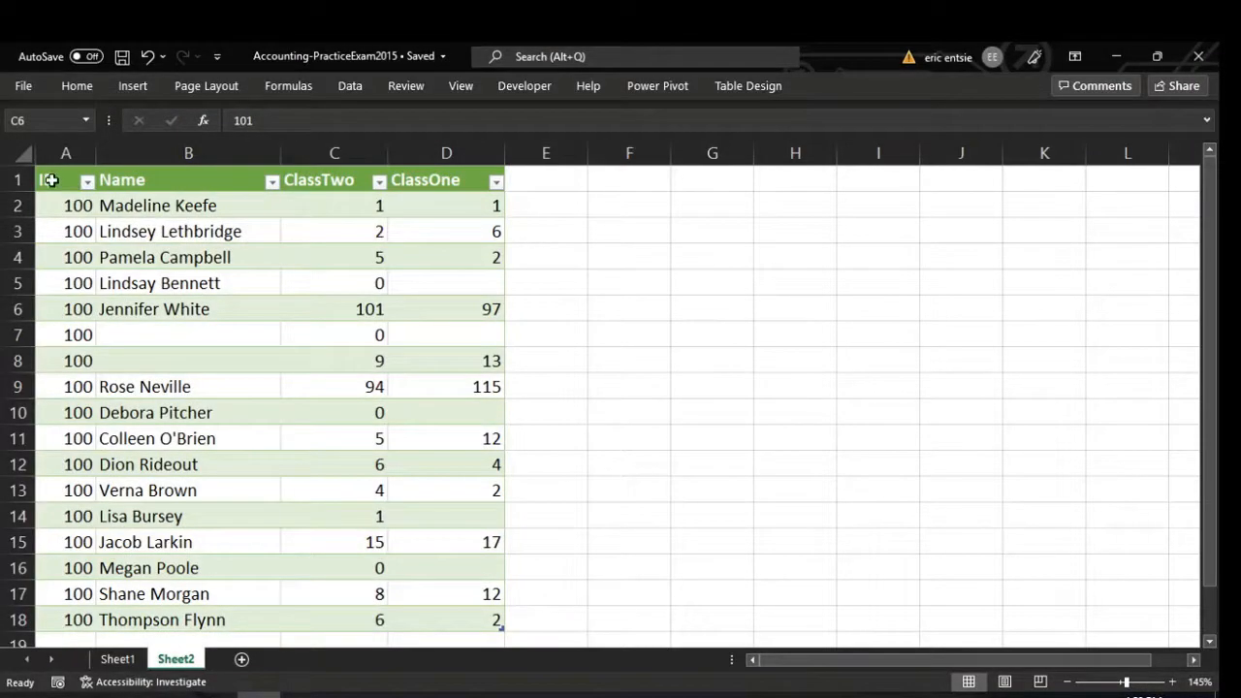
pyautogui.click(1116, 57)
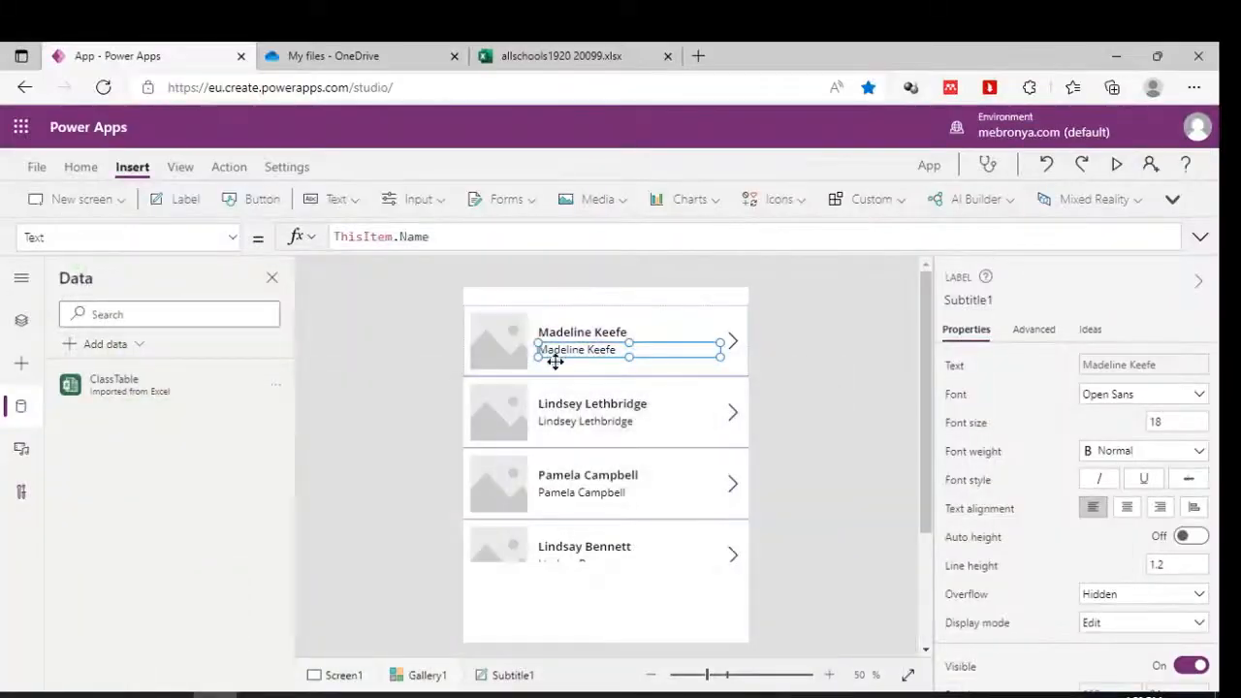
pyautogui.doubleClick(412, 237)
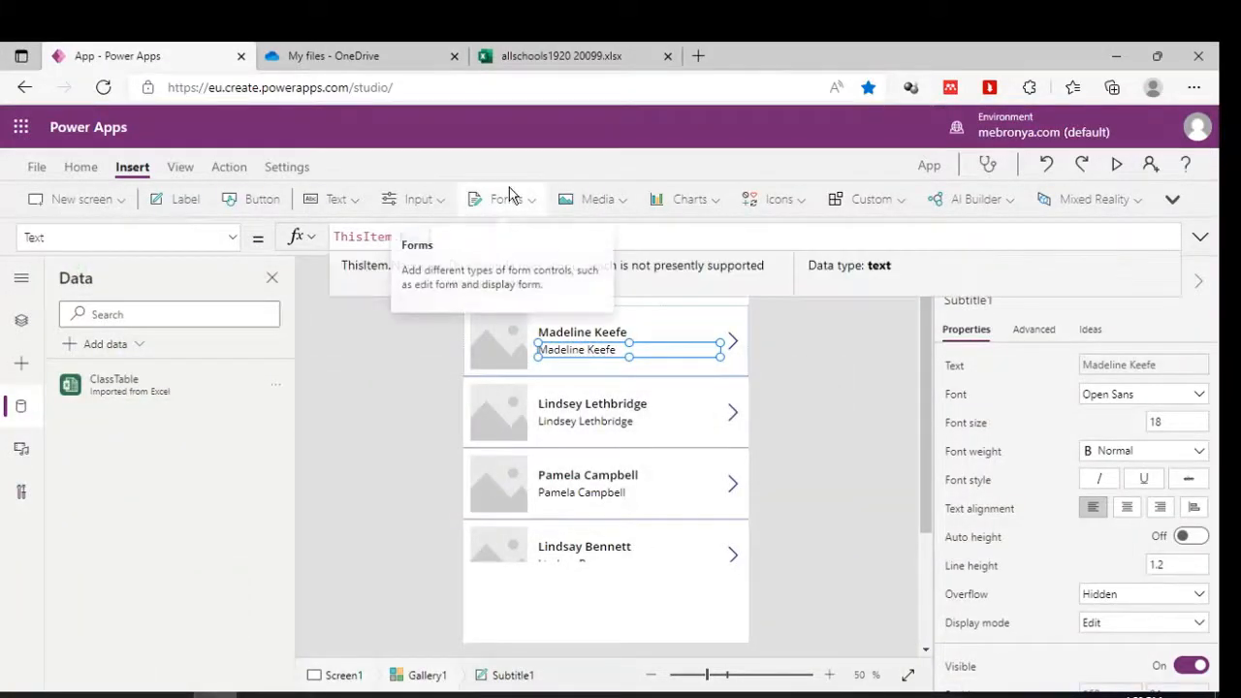
pyautogui.write('ID')
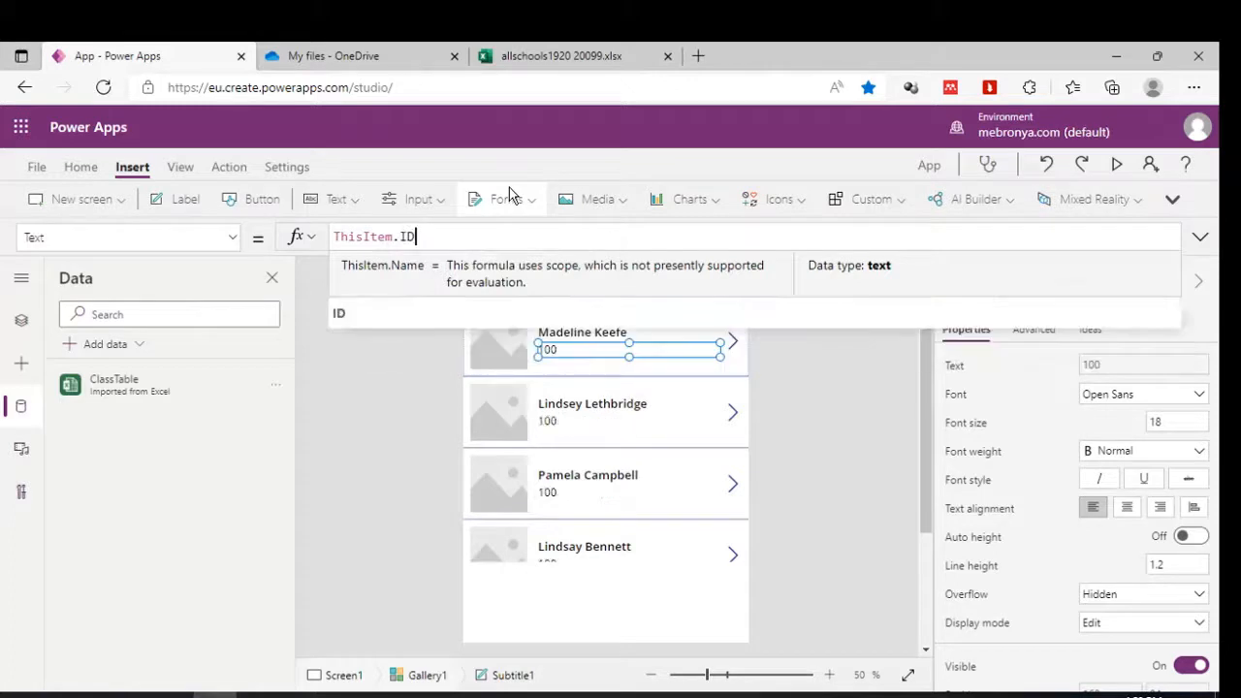
pyautogui.click(792, 463)
# Duplicate the subtitle label and bind the copy to ThisItem.ClassOne.
pyautogui.click(576, 346)
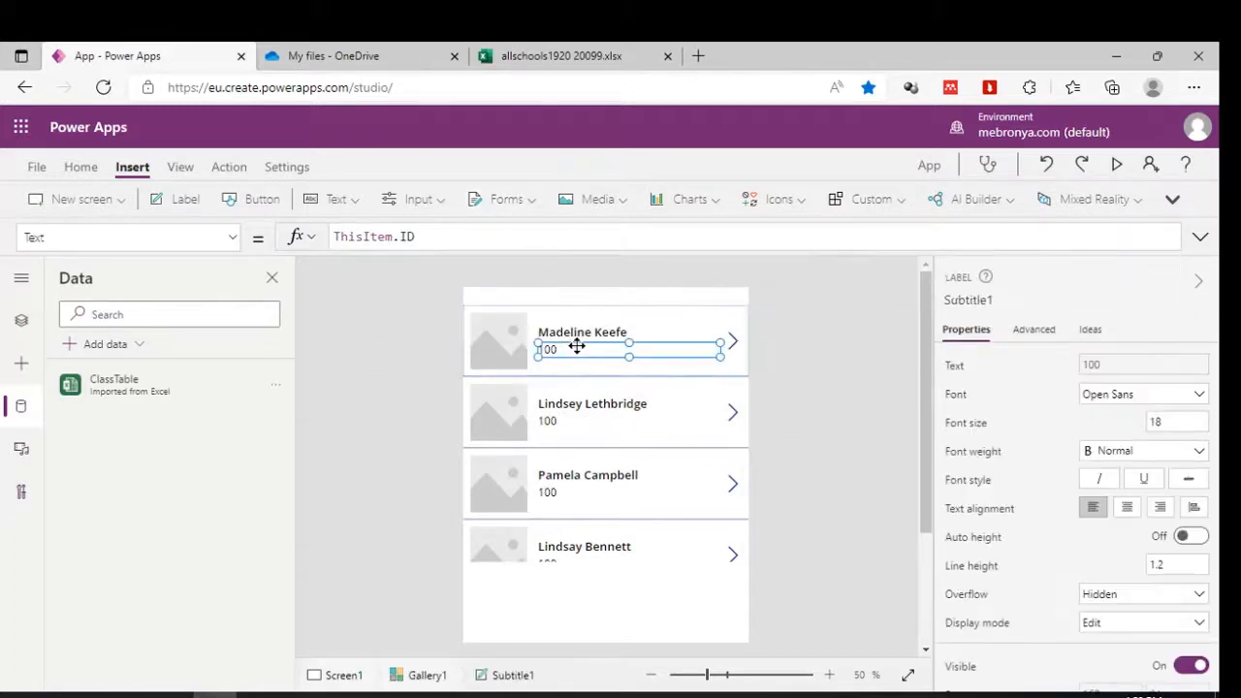
pyautogui.hotkey('ctrl', 'c')
pyautogui.hotkey('ctrl', 'v')
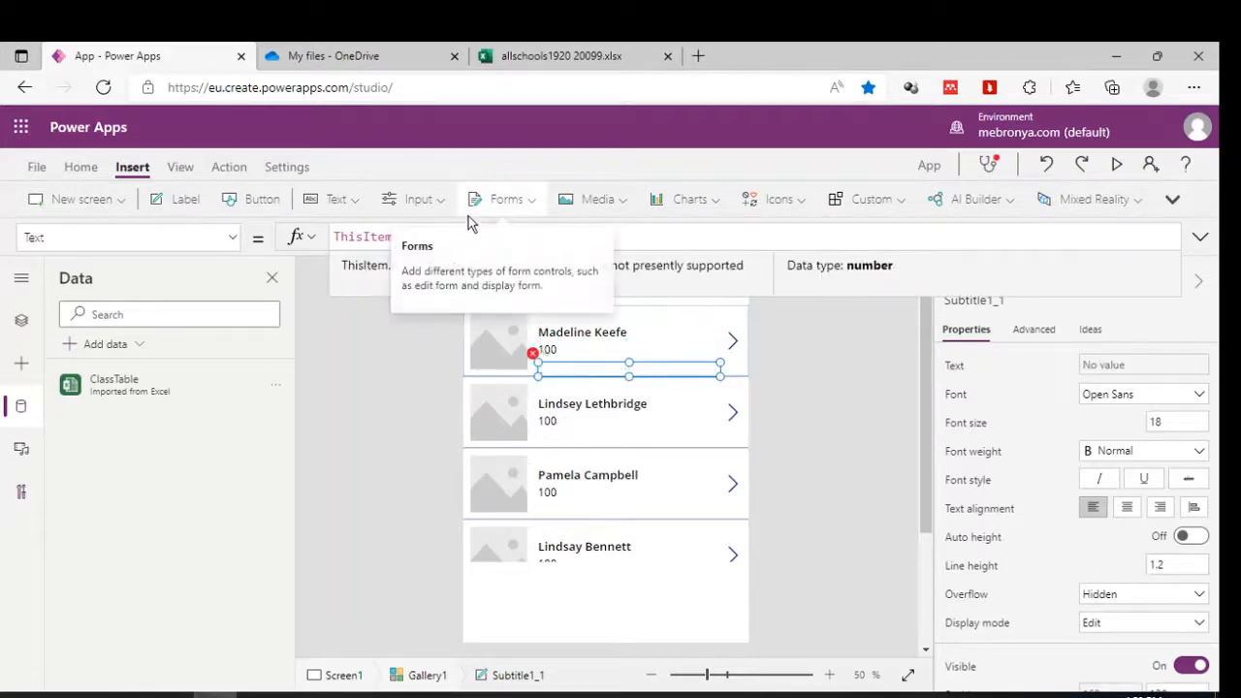
pyautogui.press('BackSpace')
pyautogui.press('BackSpace')
pyautogui.write('Class')
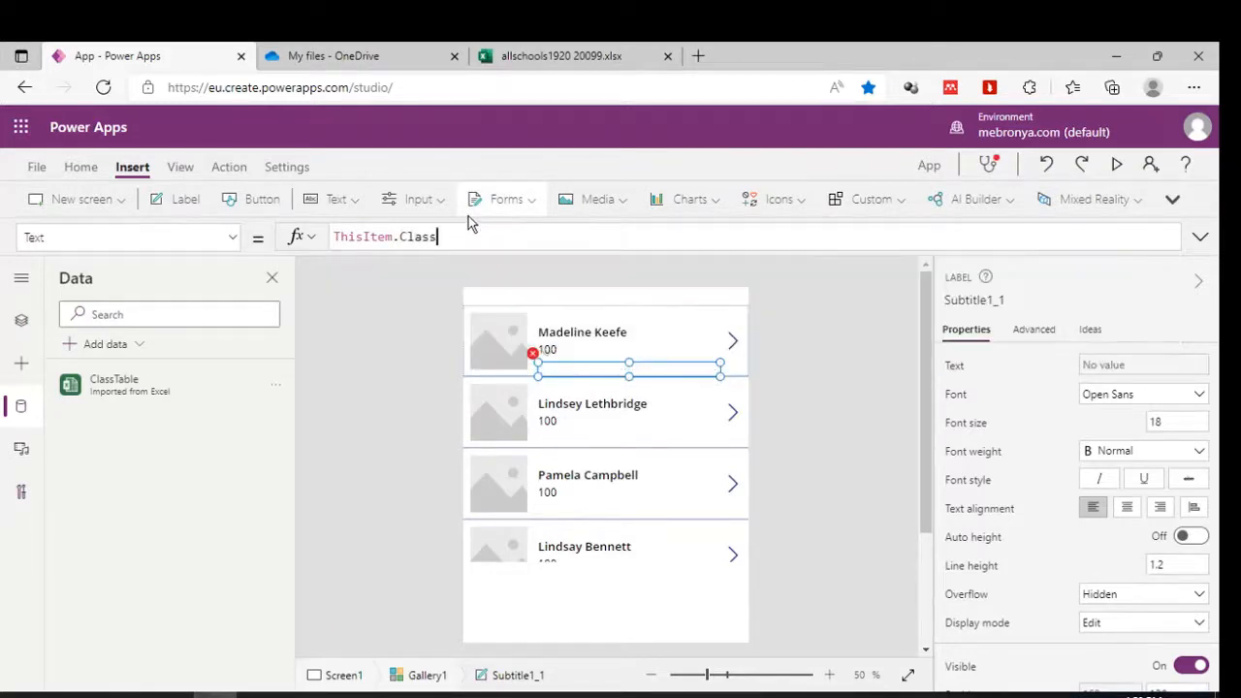
pyautogui.click(364, 267)
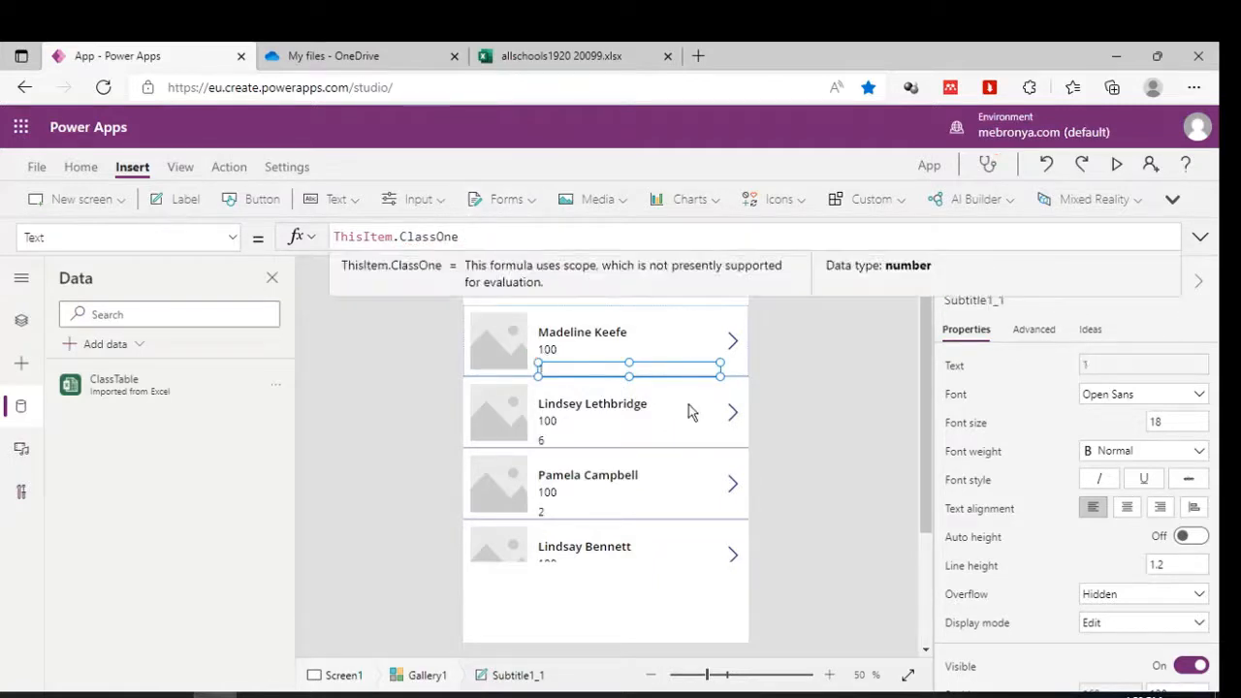
pyautogui.click(825, 398)
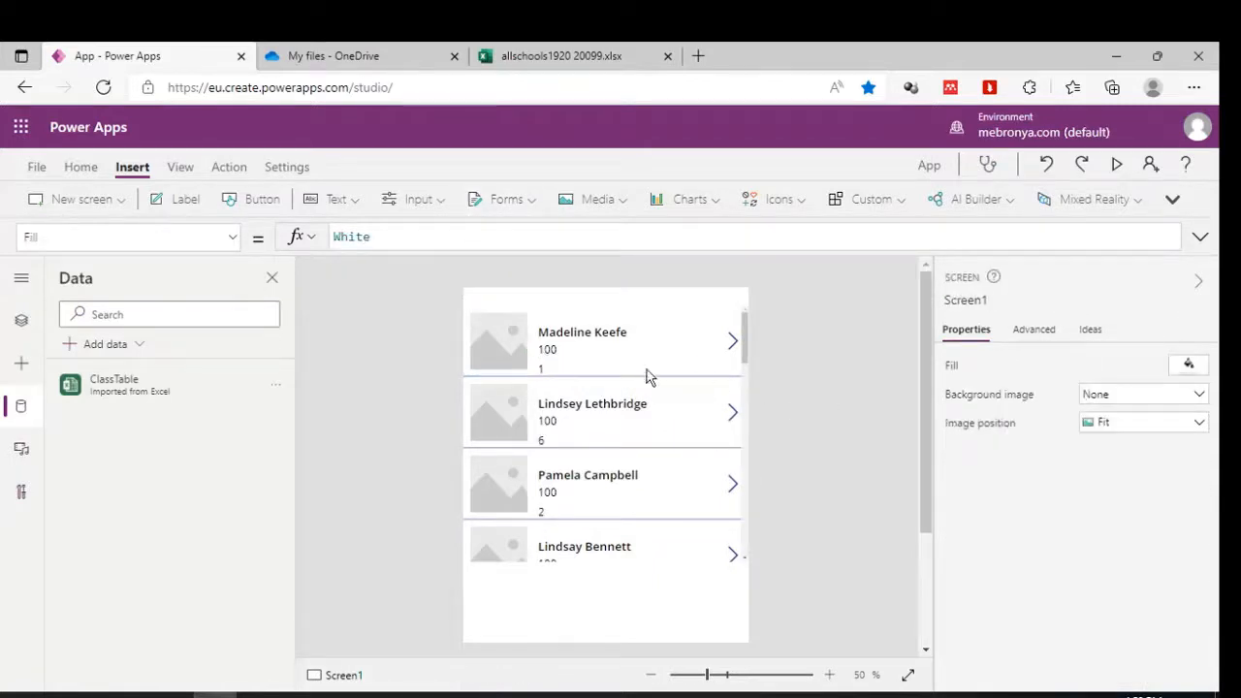
pyautogui.click(1117, 165)
# Close the preview and stretch Gallery1's height to about 999.
pyautogui.scroll(-3, 604, 250)
pyautogui.scroll(-3, 607, 324)
pyautogui.click(1183, 131)
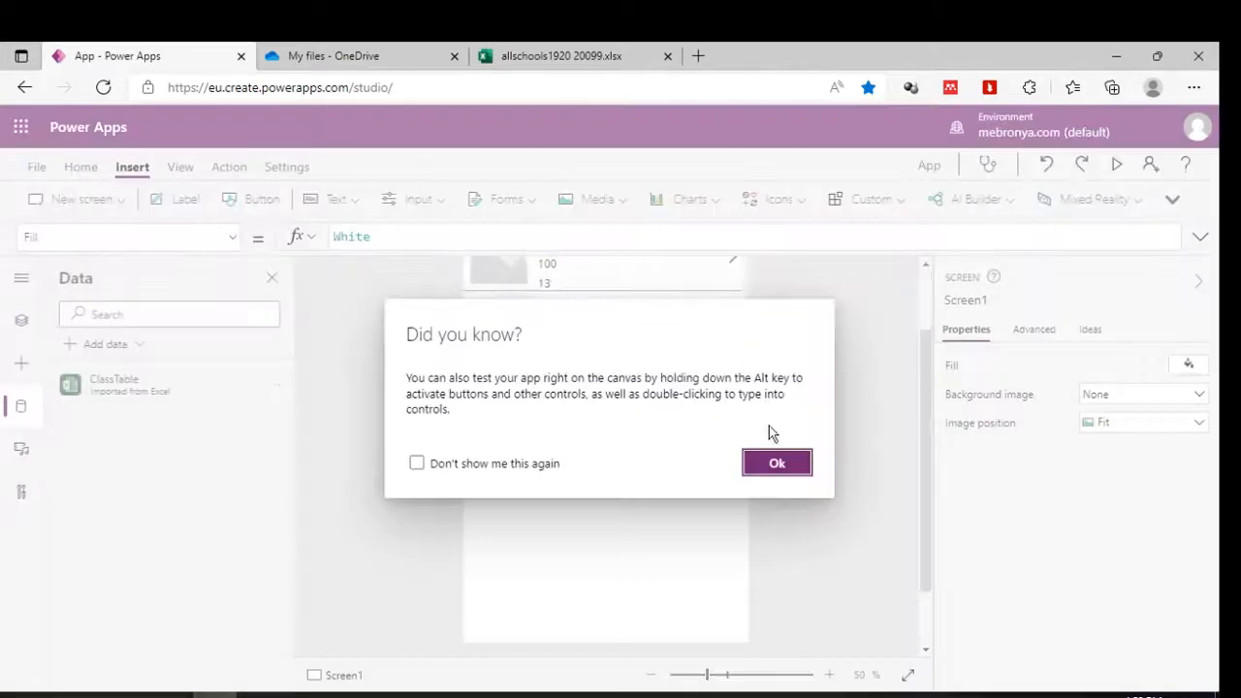
pyautogui.click(777, 463)
pyautogui.click(635, 451)
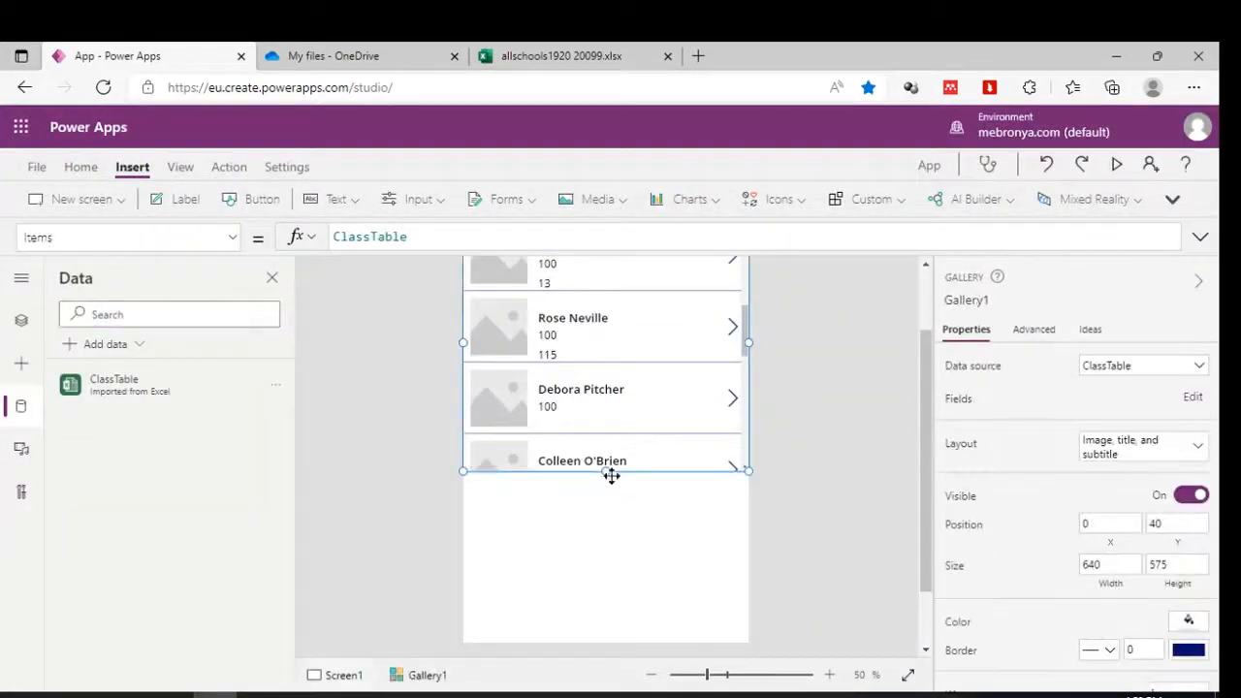
pyautogui.moveTo(604, 470); pyautogui.dragTo(610, 665)
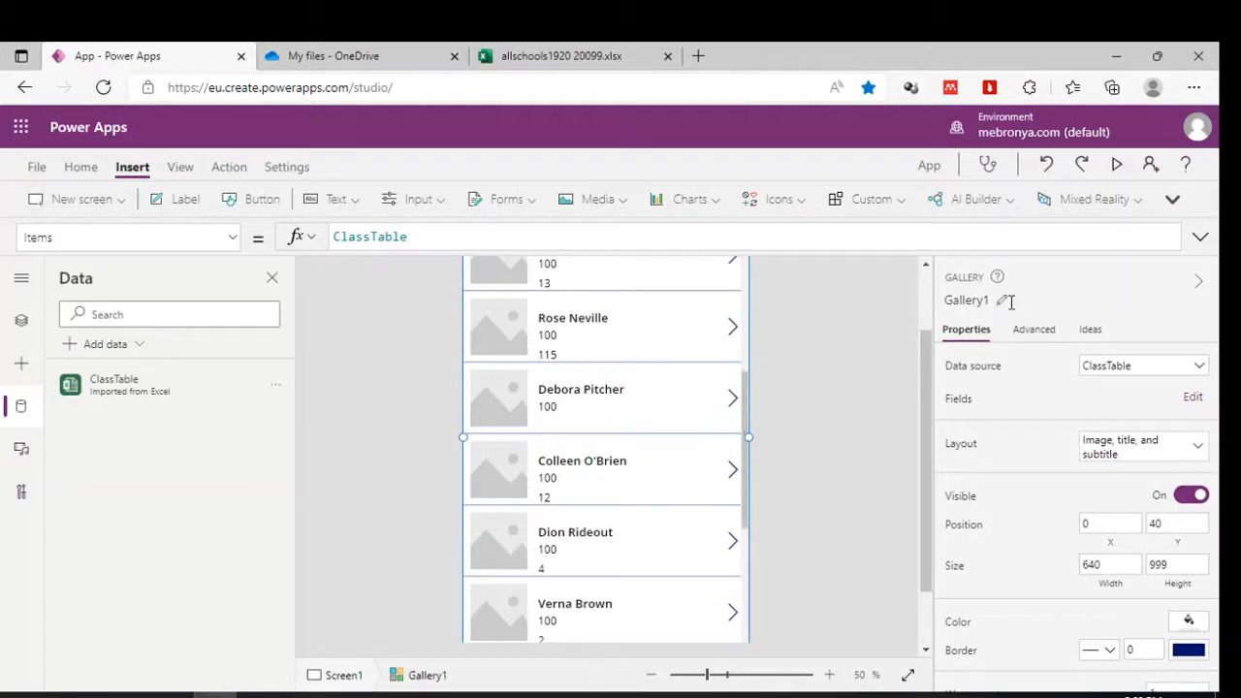
# Preview the taller gallery scrolling through student rows, then switch to the Excel workbook.
pyautogui.click(1117, 164)
pyautogui.moveTo(770, 359); pyautogui.dragTo(776, 175)
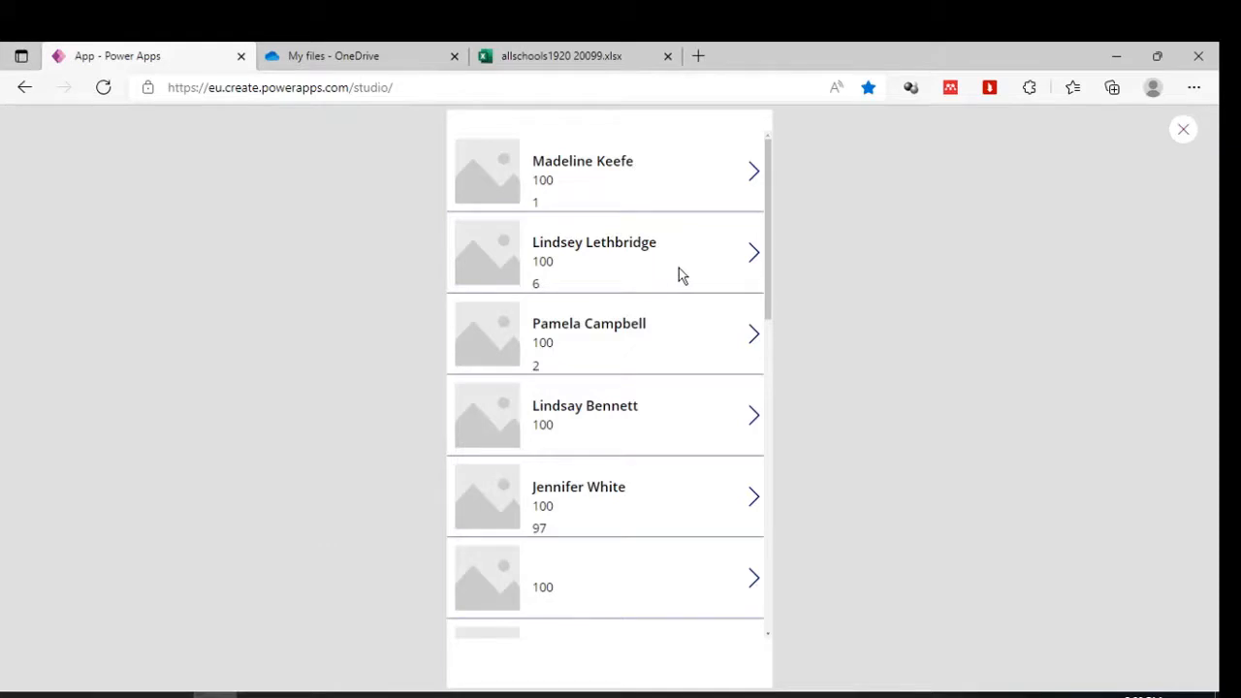
pyautogui.scroll(-5, 678, 274)
pyautogui.scroll(3, 659, 355)
pyautogui.click(1189, 134)
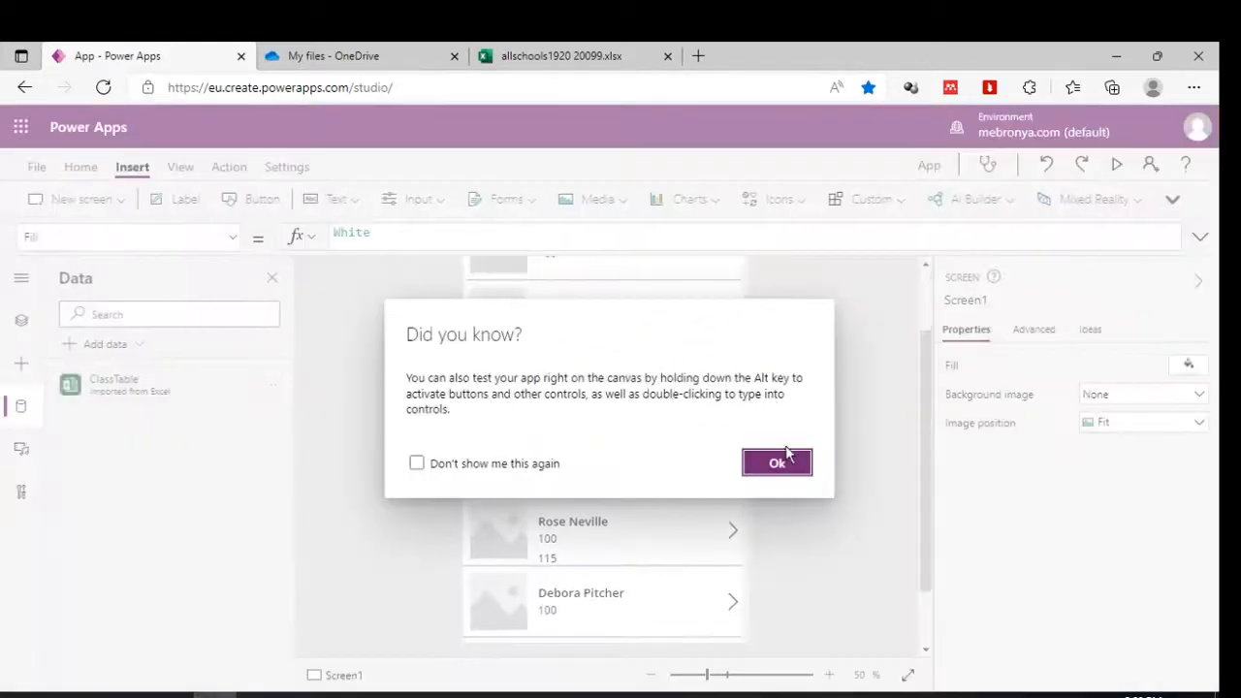
pyautogui.click(781, 462)
pyautogui.scroll(1, 690, 405)
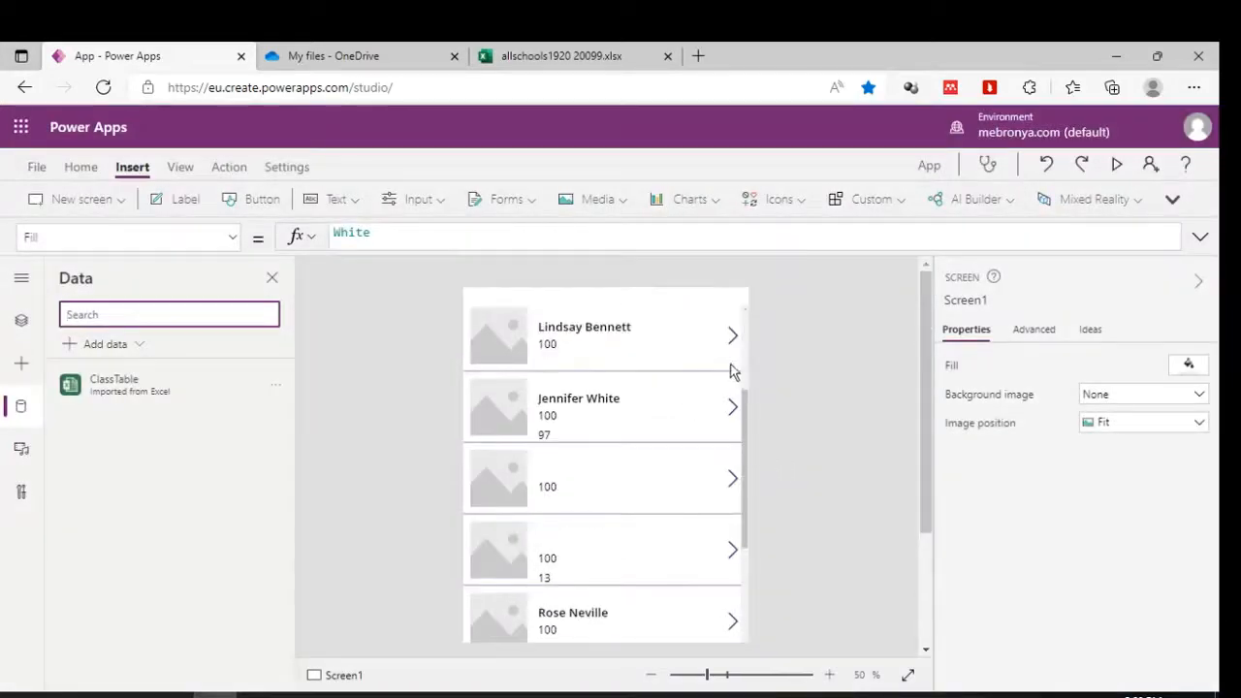
pyautogui.click(1117, 166)
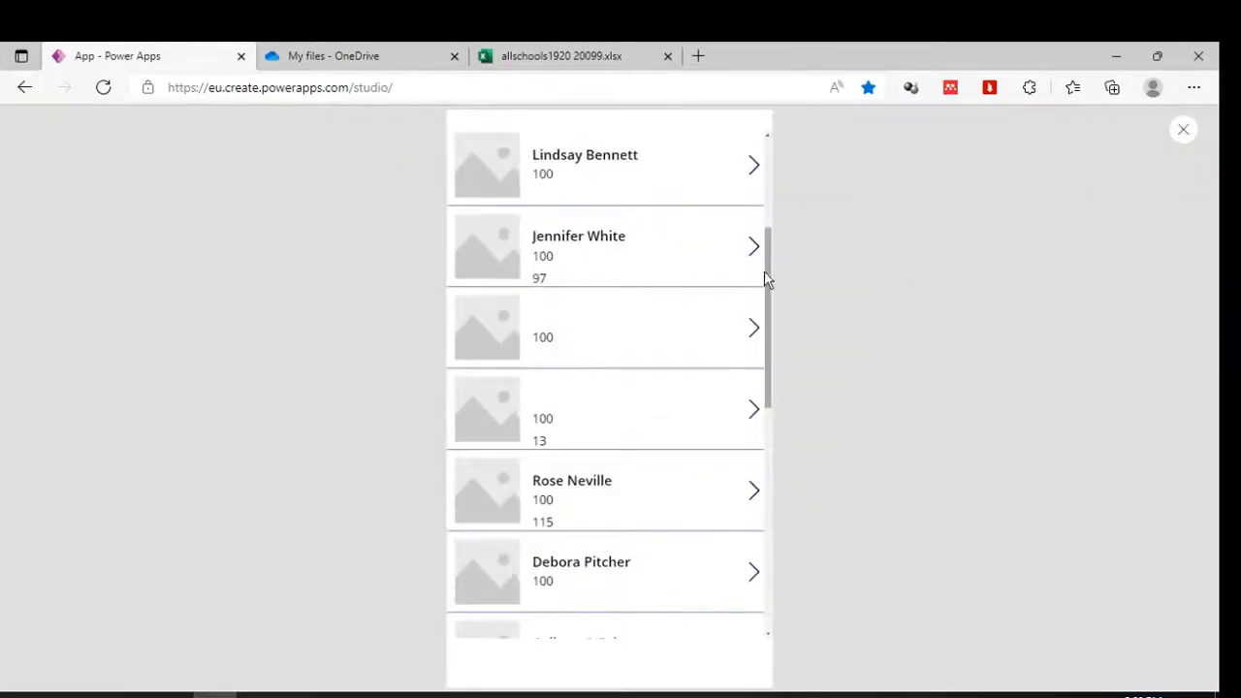
pyautogui.moveTo(770, 281); pyautogui.dragTo(790, 164)
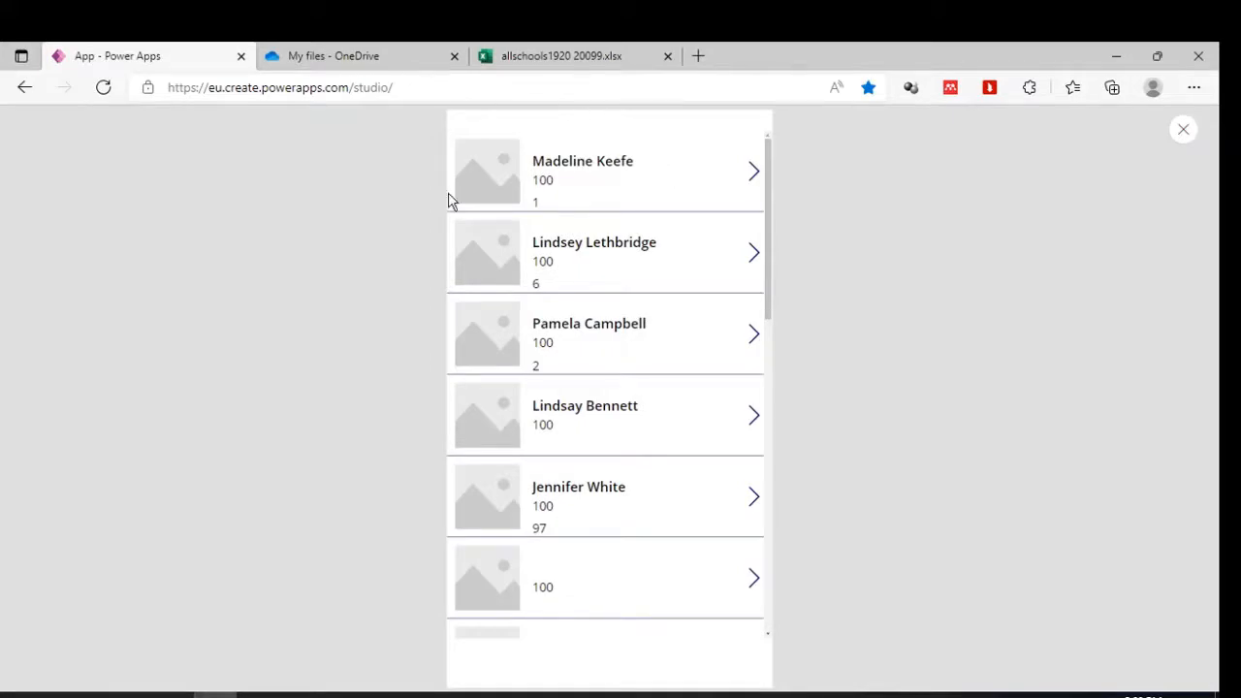
pyautogui.click(258, 687)
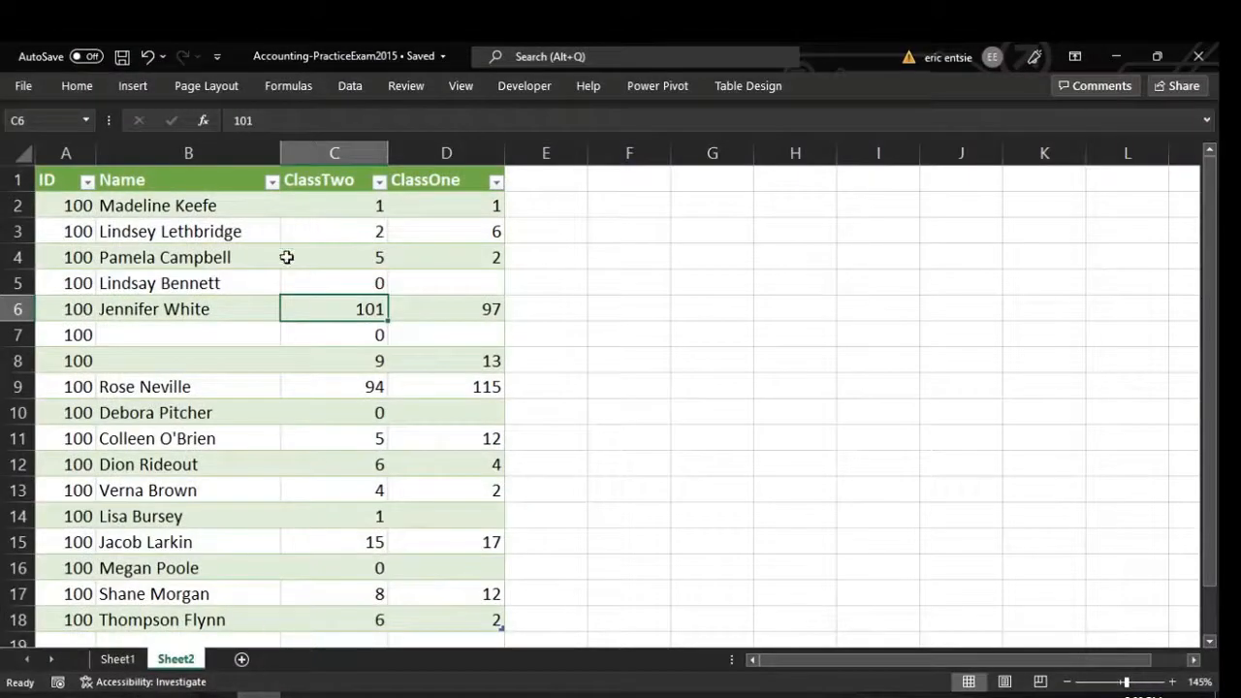
# Review the ID and Name columns and range A1:D10, then minimize Excel.
pyautogui.click(197, 152)
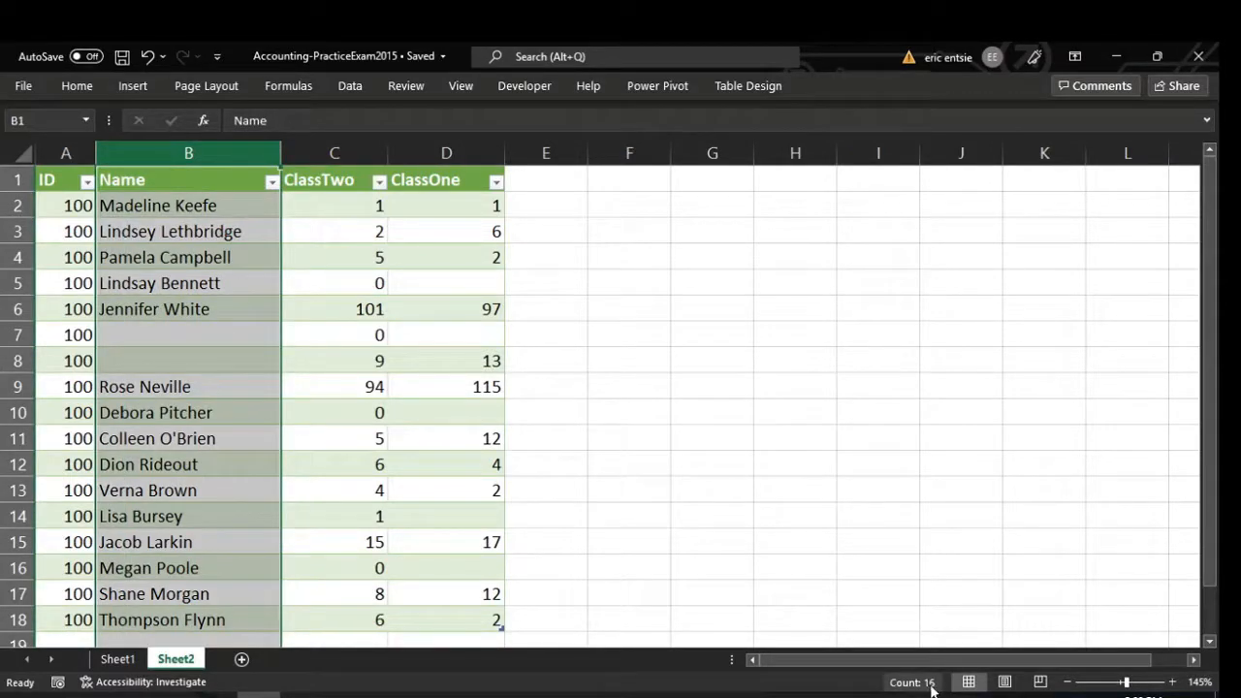
pyautogui.click(80, 153)
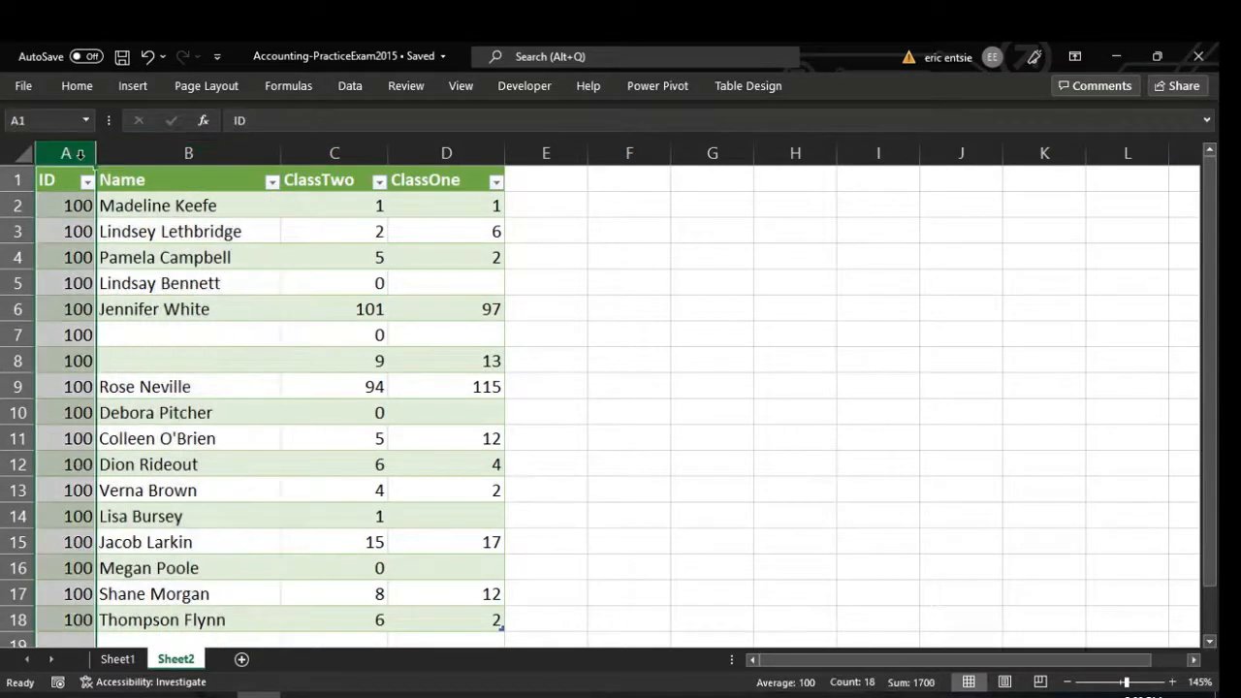
pyautogui.click(267, 389)
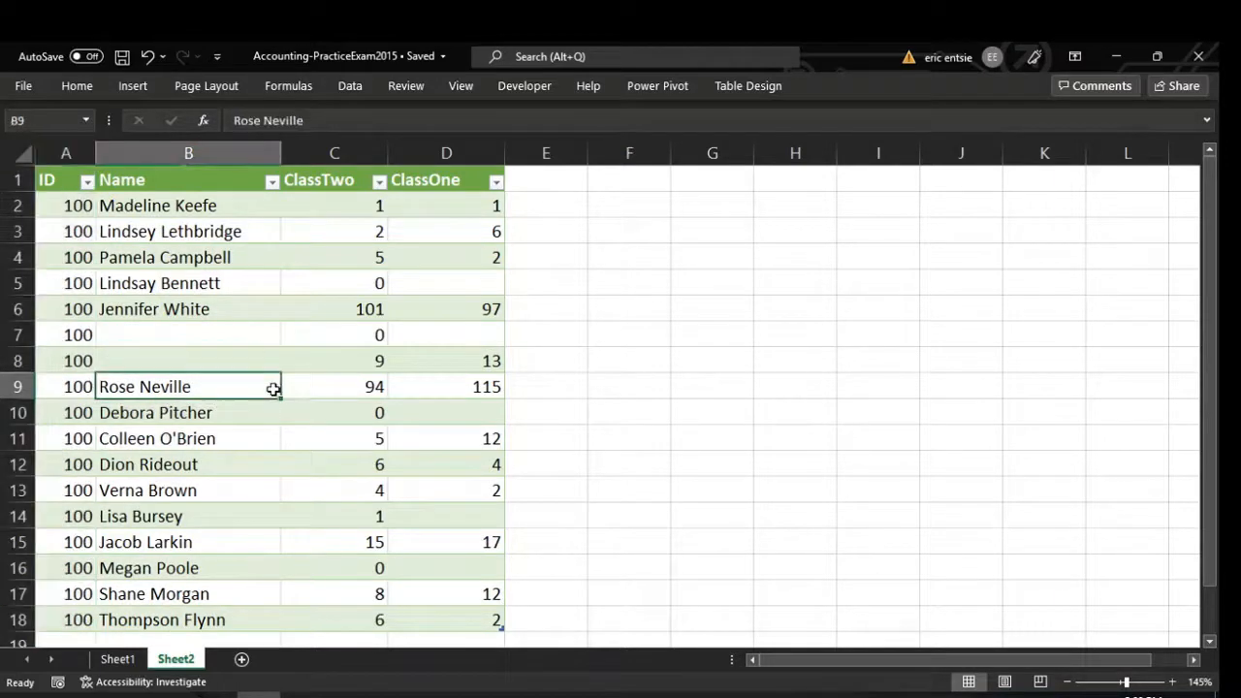
pyautogui.click(66, 152)
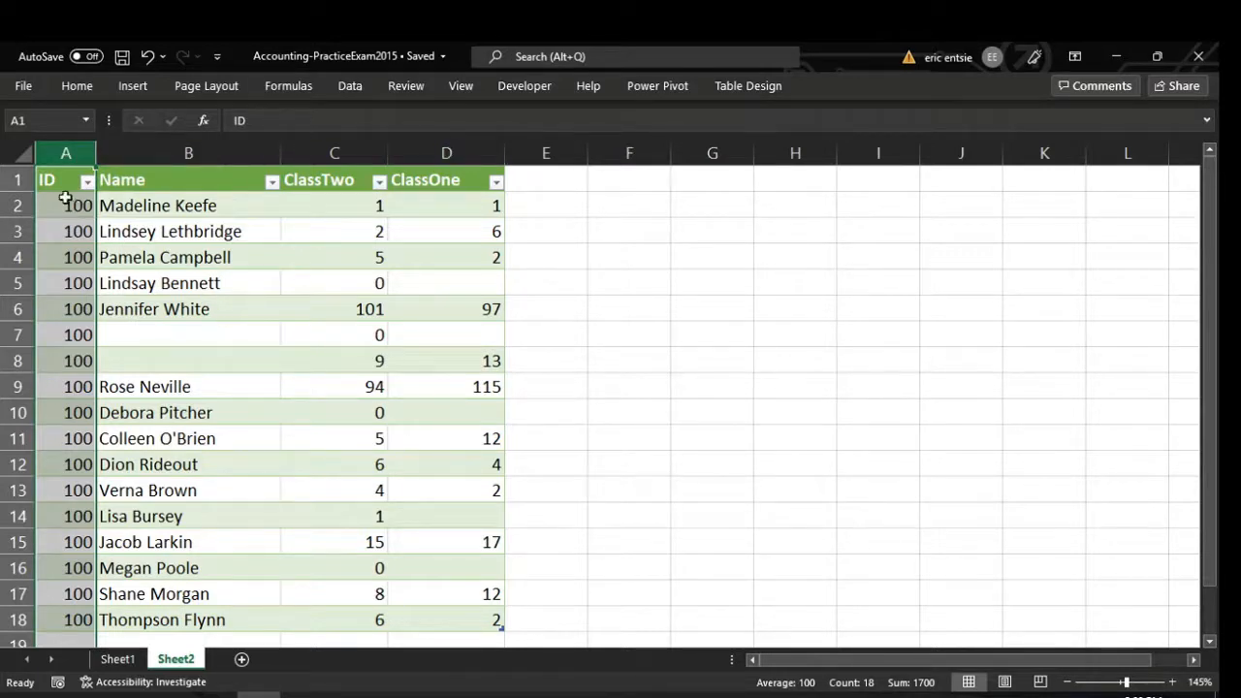
pyautogui.moveTo(66, 178); pyautogui.dragTo(424, 410)
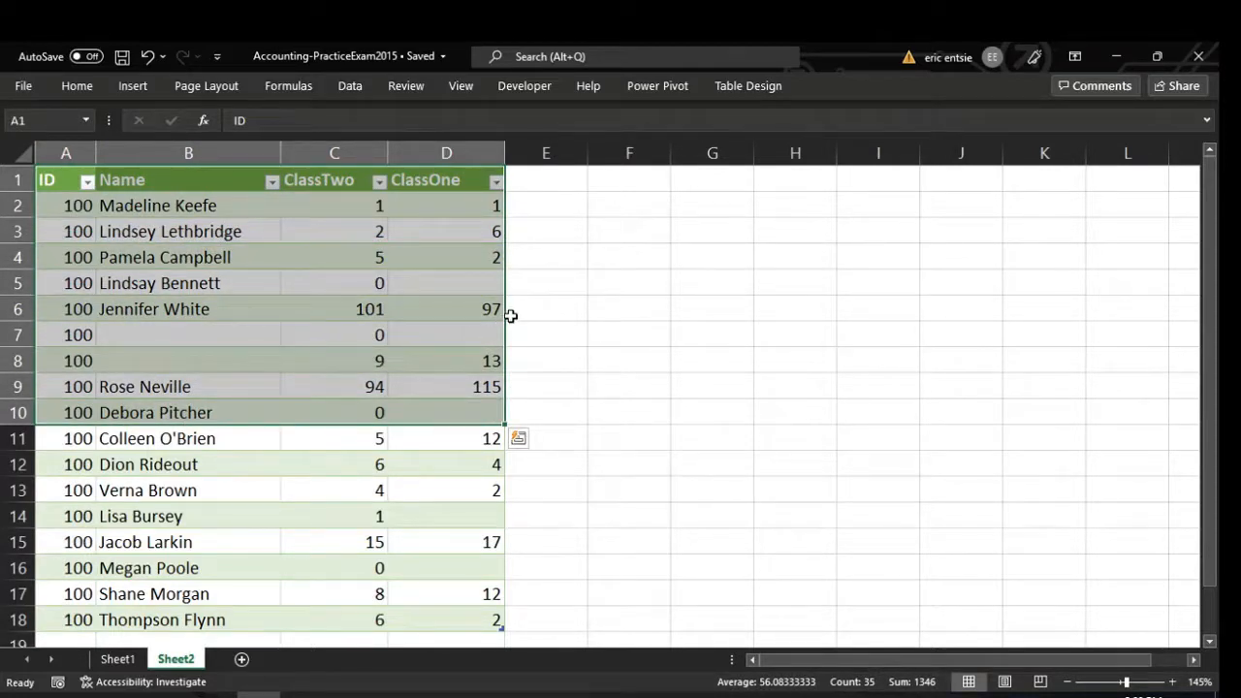
pyautogui.click(1113, 55)
# Close the app preview, dismiss the testing tip, and scroll the canvas back to the top of the student gallery.
pyautogui.click(1183, 129)
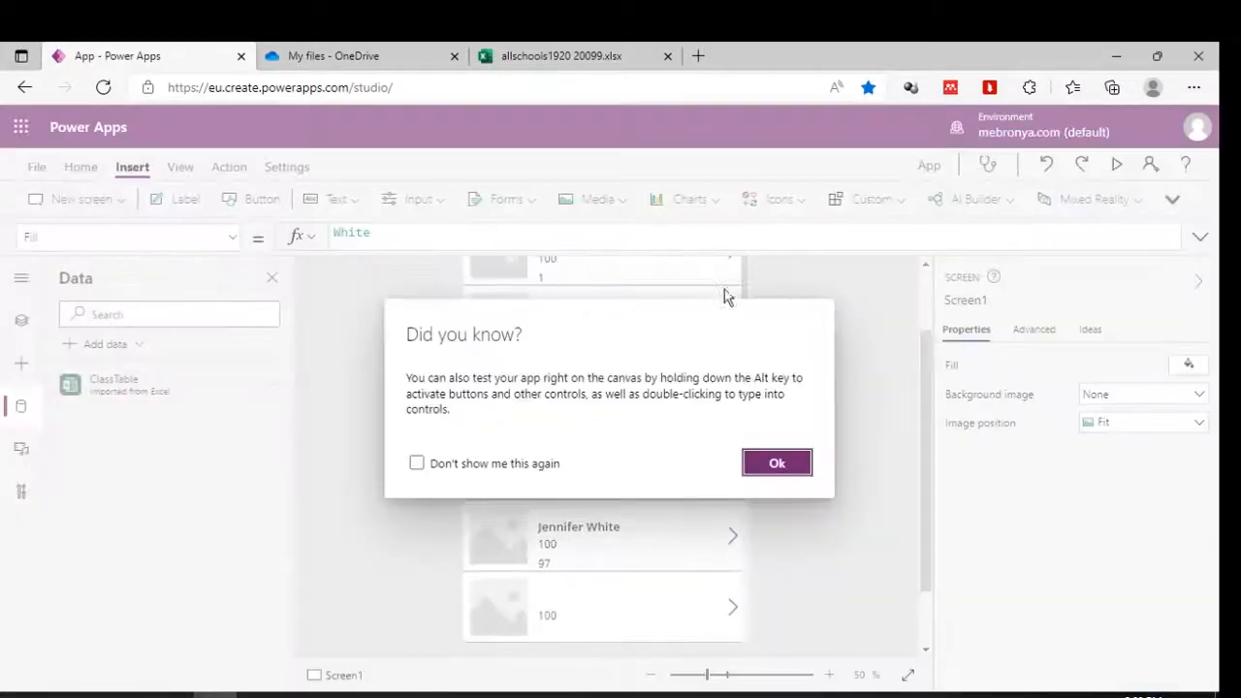
pyautogui.click(776, 460)
pyautogui.scroll(1, 737, 428)
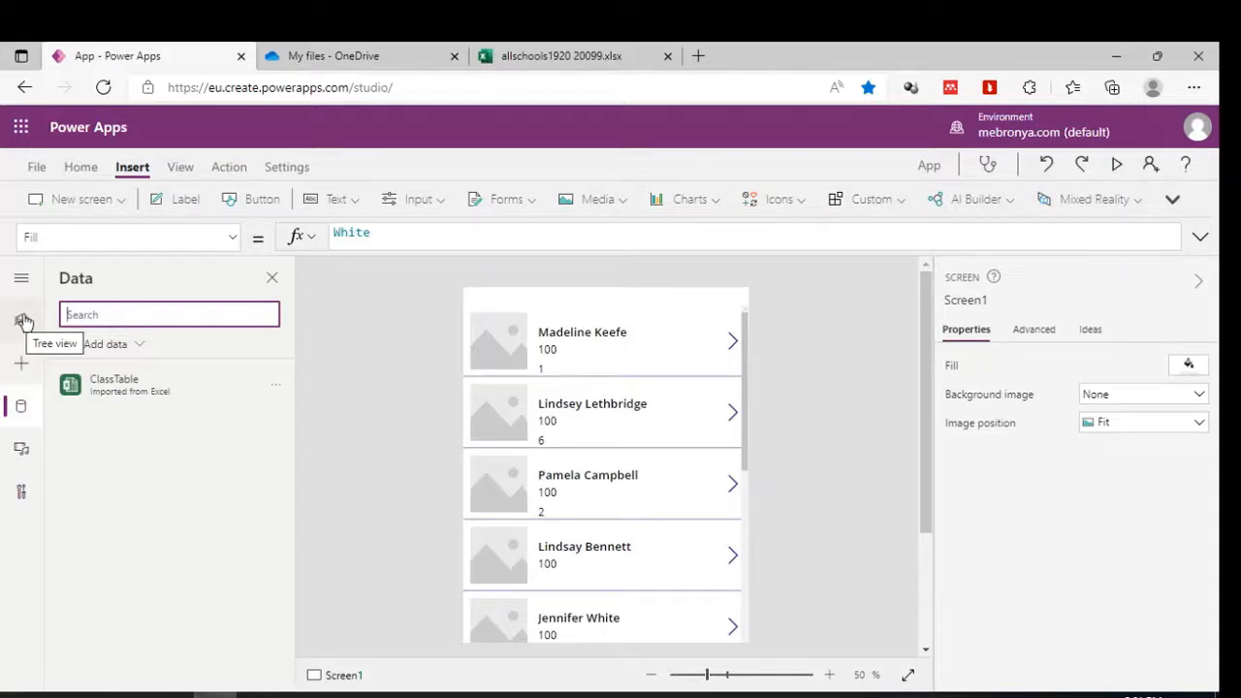
pyautogui.click(405, 383)
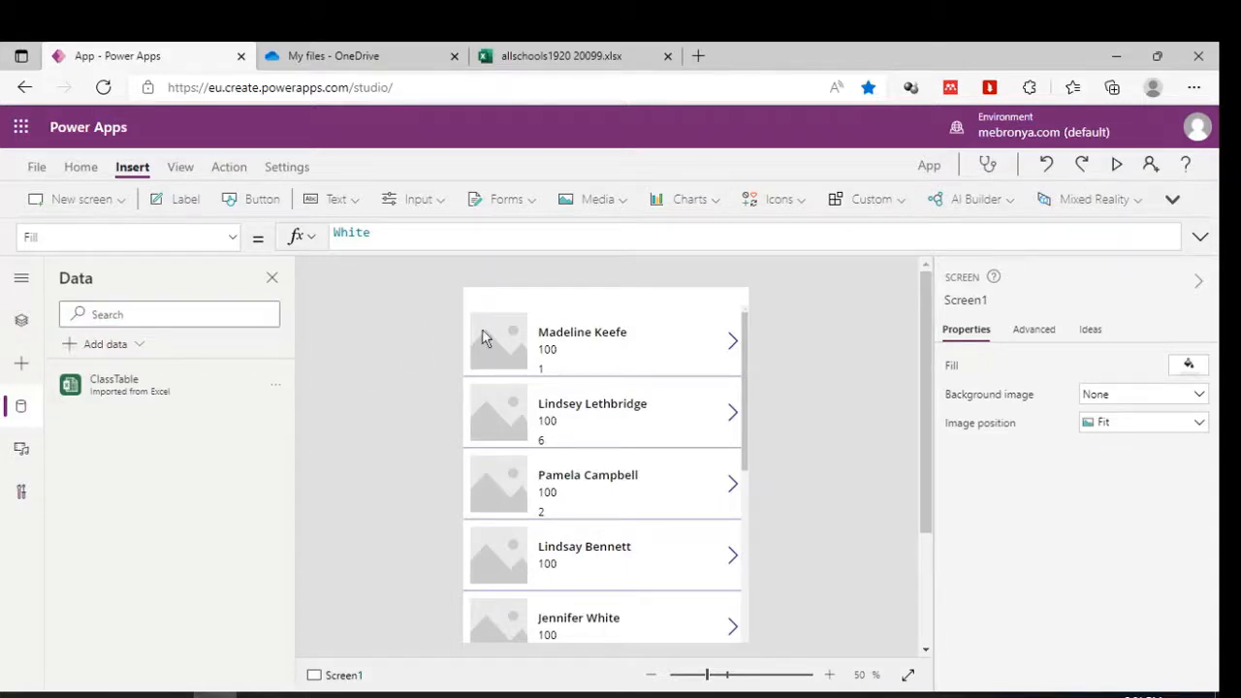
# In Tree view, collapse Screen1 and add a new blank screen, Screen2.
pyautogui.click(24, 321)
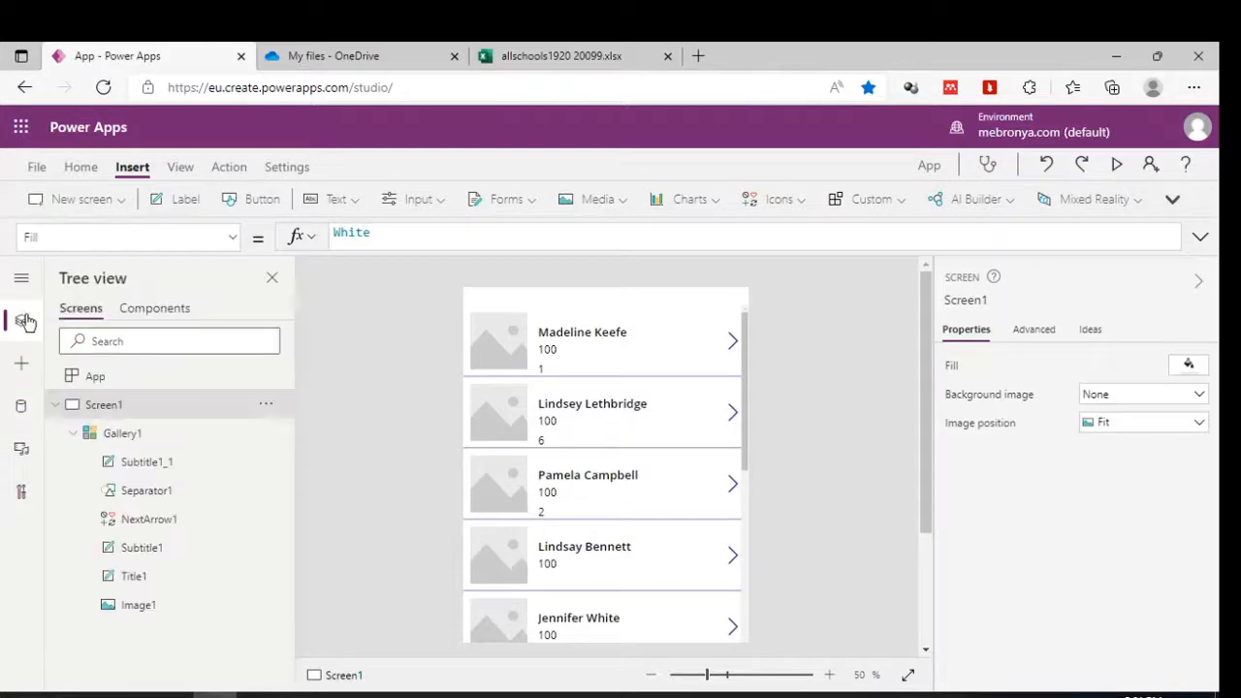
pyautogui.click(55, 404)
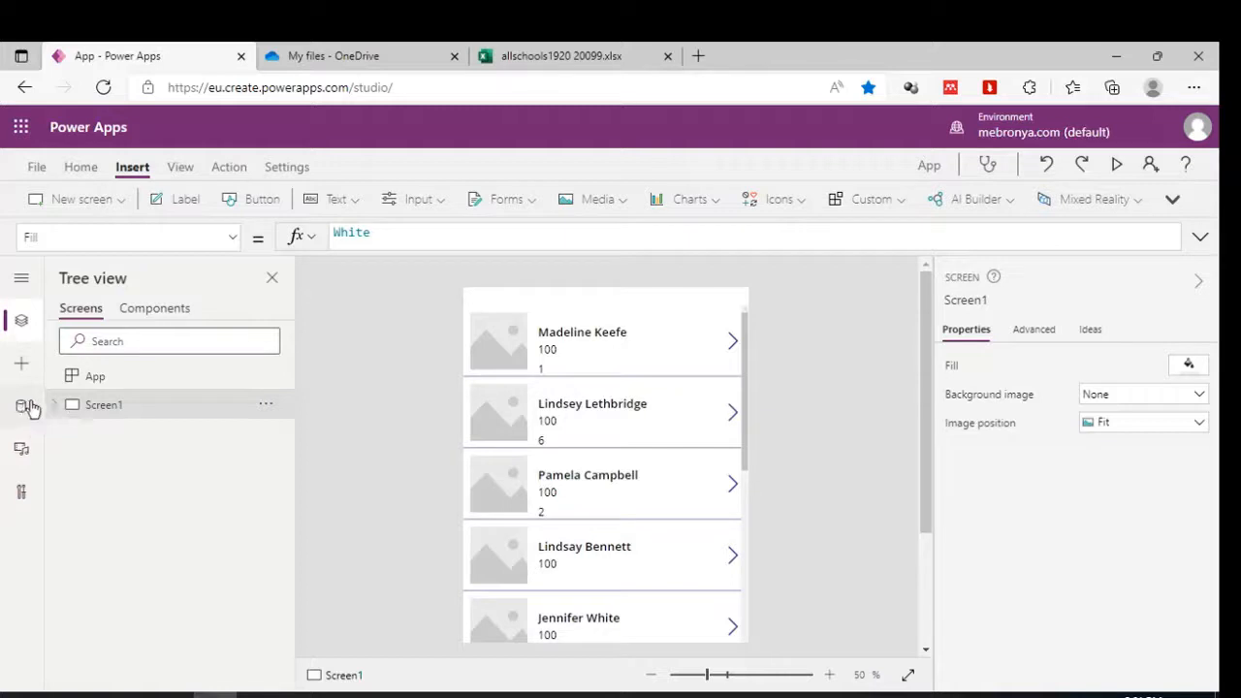
pyautogui.click(82, 199)
pyautogui.click(92, 279)
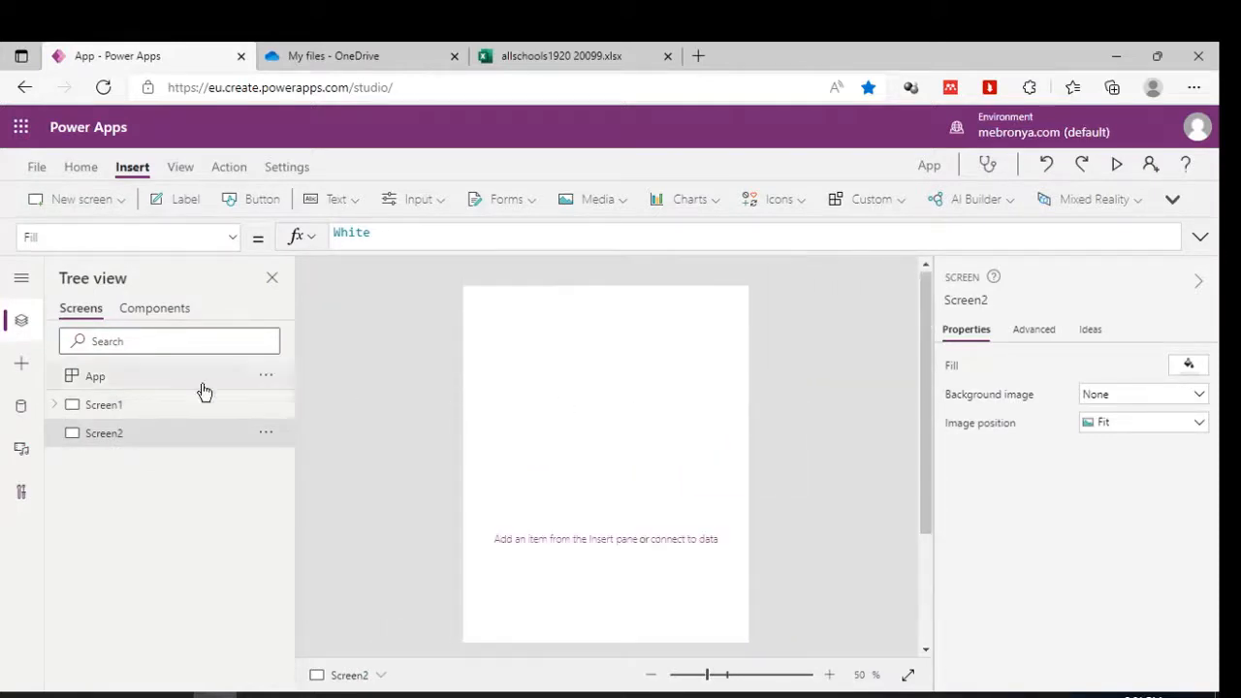
# Start adding a new data source, then switch to the OneDrive browser tab.
pyautogui.click(22, 410)
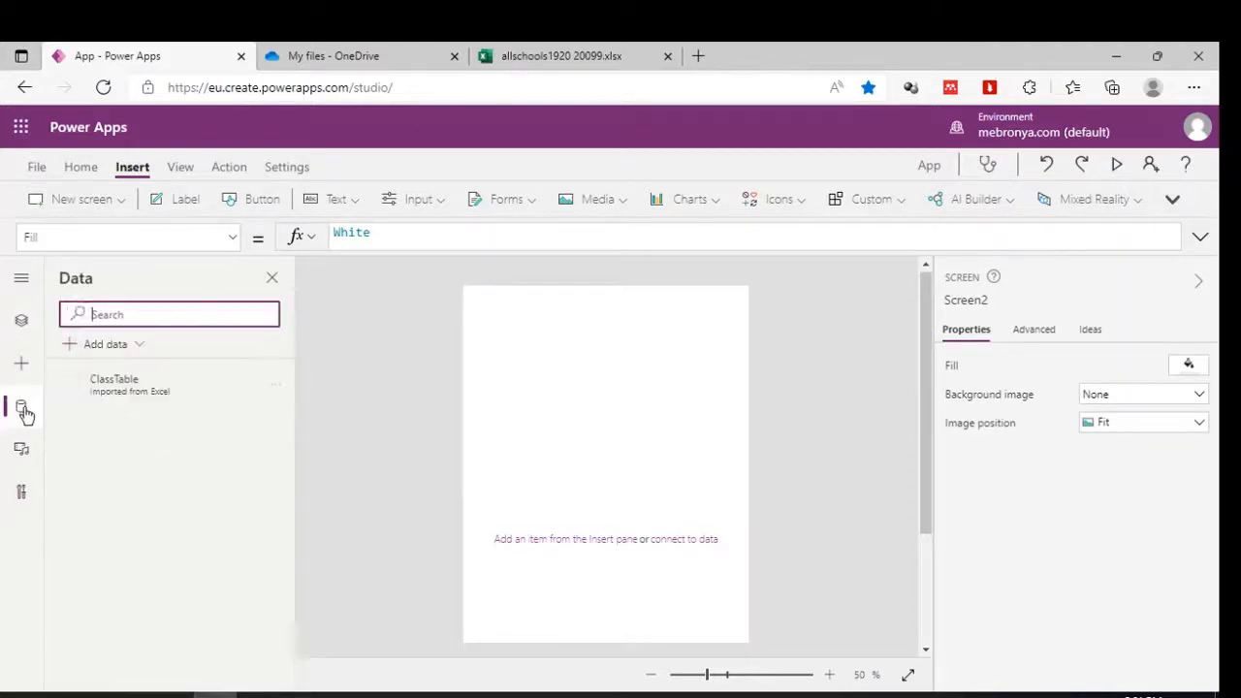
pyautogui.click(114, 345)
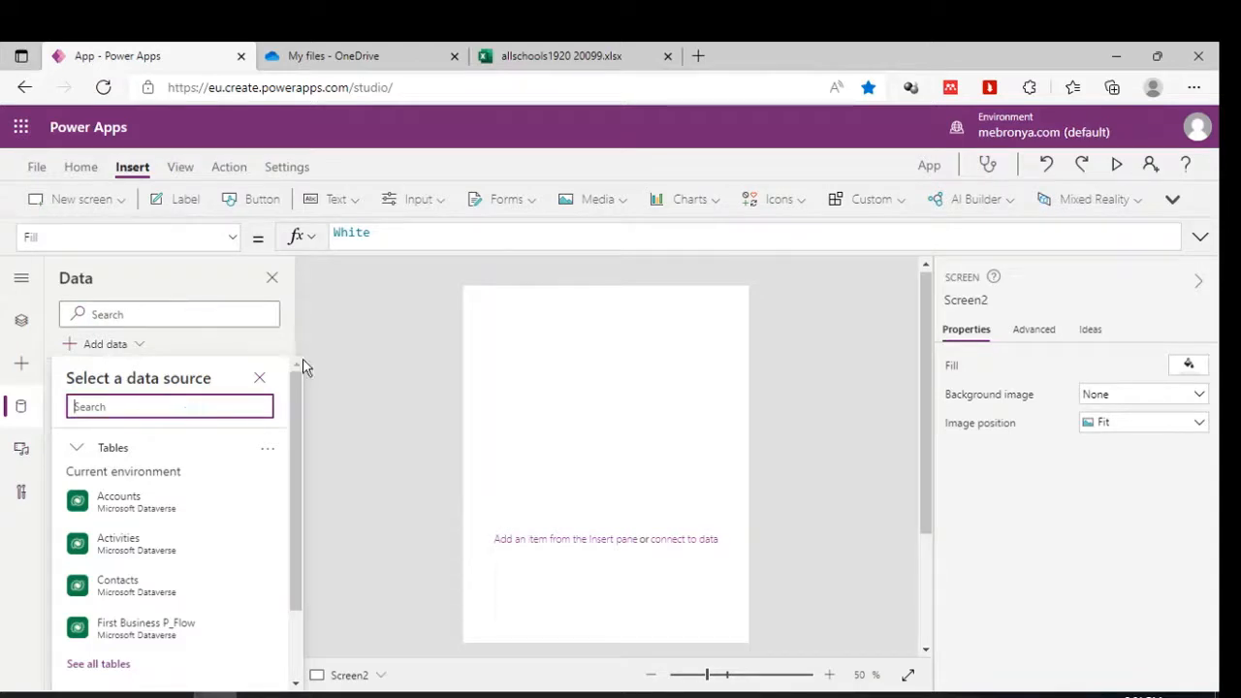
pyautogui.click(345, 48)
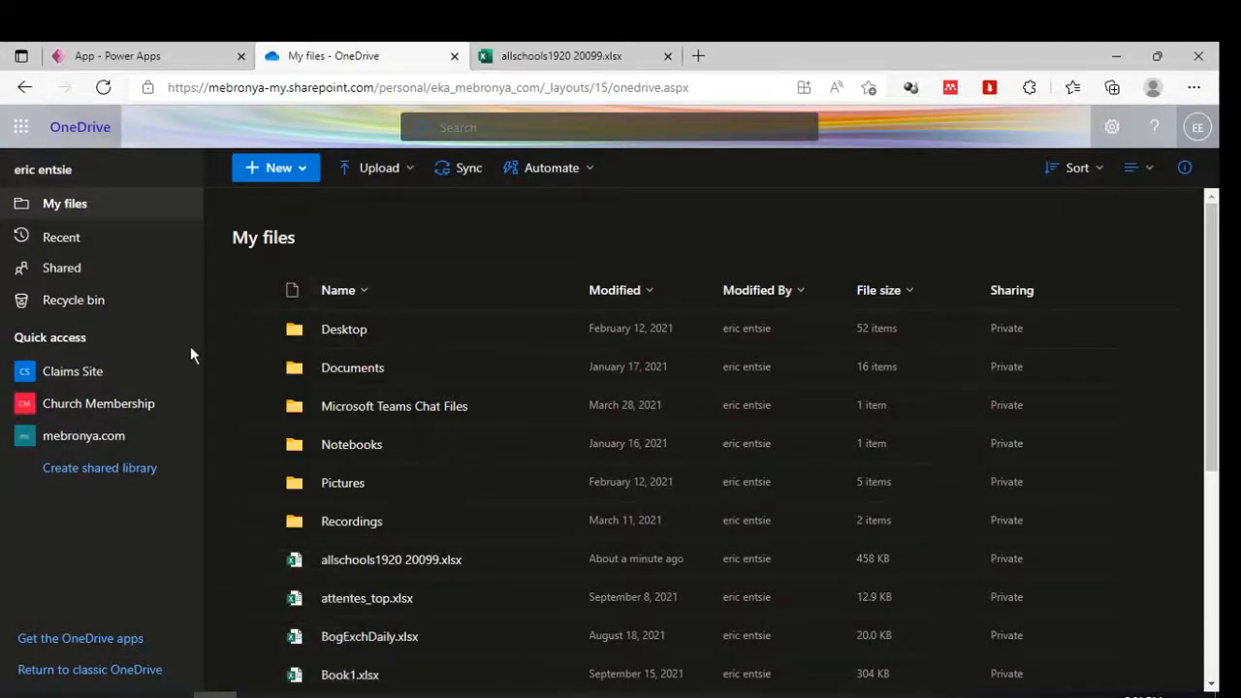
# Upload Accounting-PracticeExam2015.xlsx to OneDrive My files and open it in Excel for the web.
pyautogui.click(253, 368)
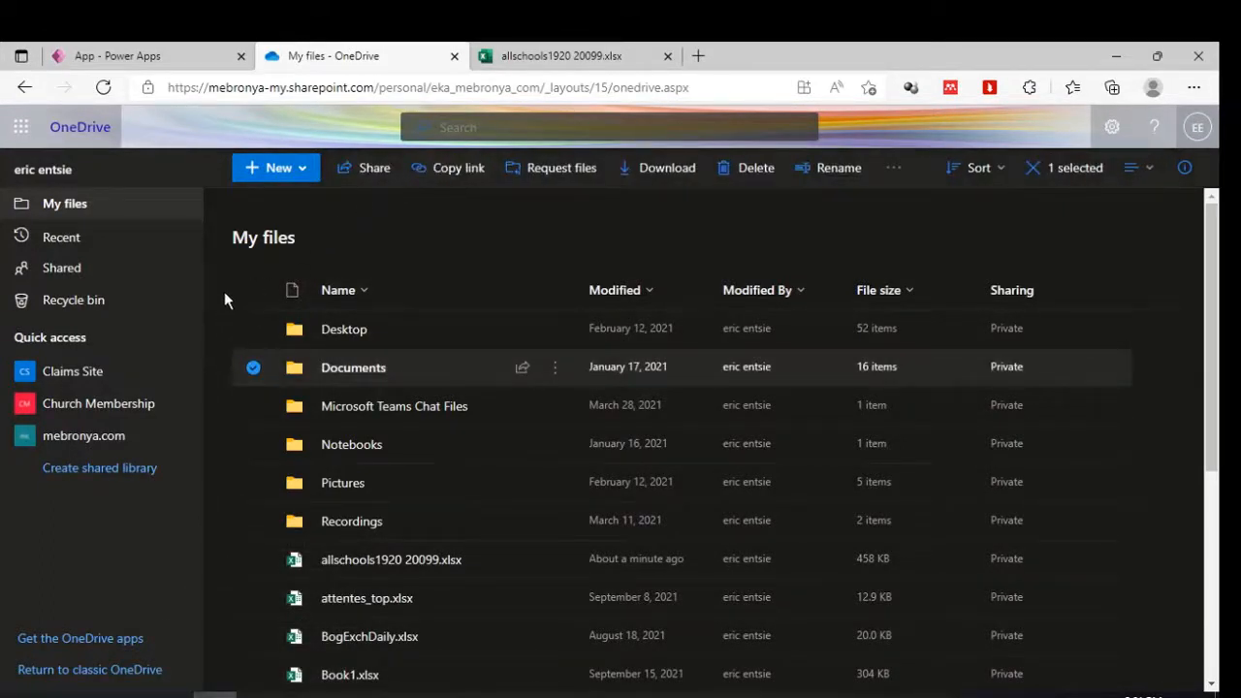
pyautogui.click(224, 301)
pyautogui.click(408, 172)
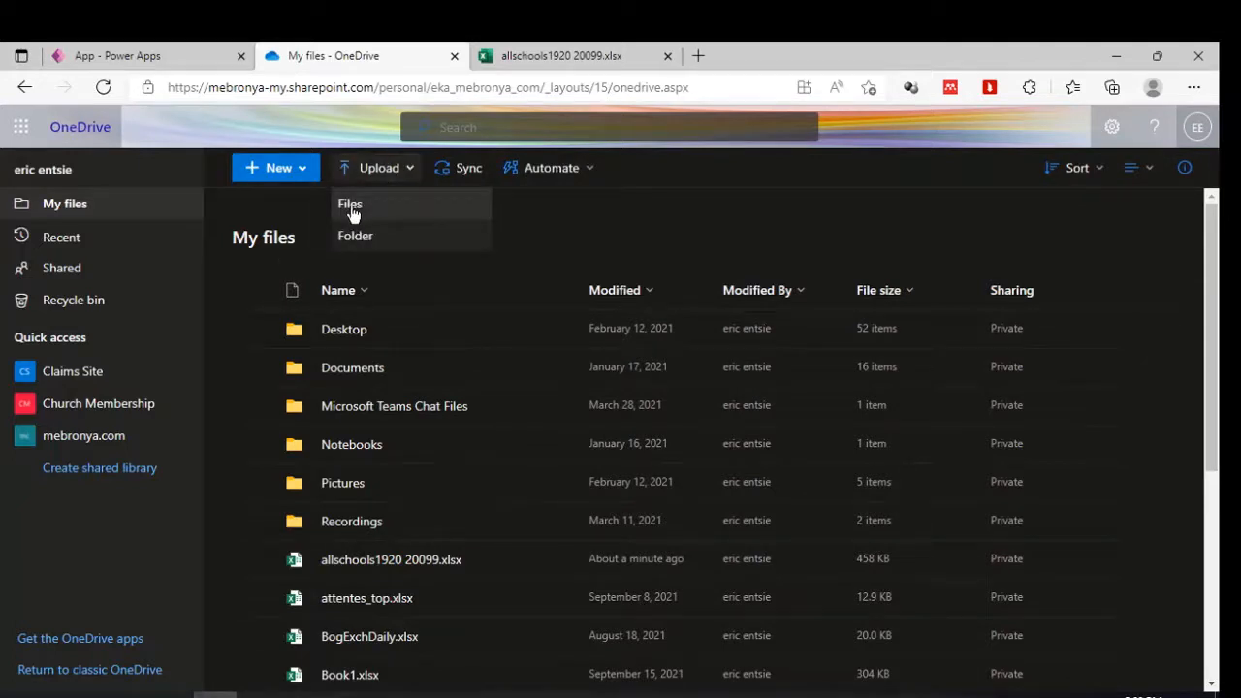
pyautogui.click(351, 209)
pyautogui.click(391, 171)
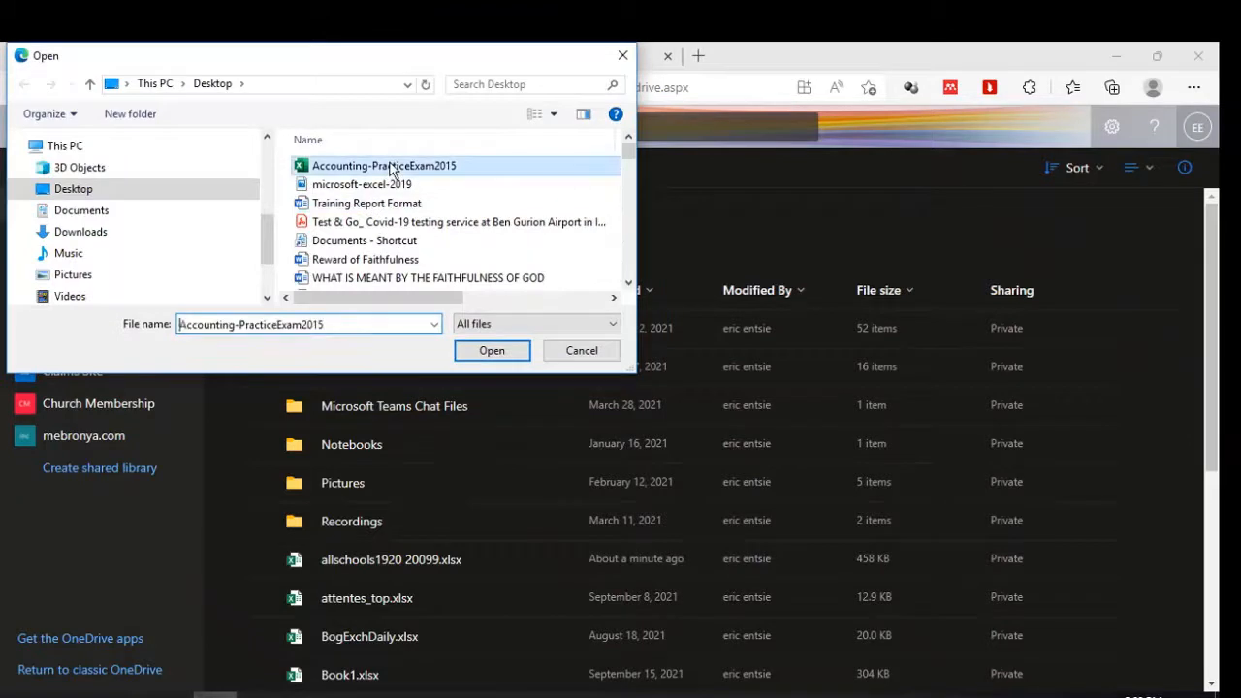
pyautogui.click(481, 349)
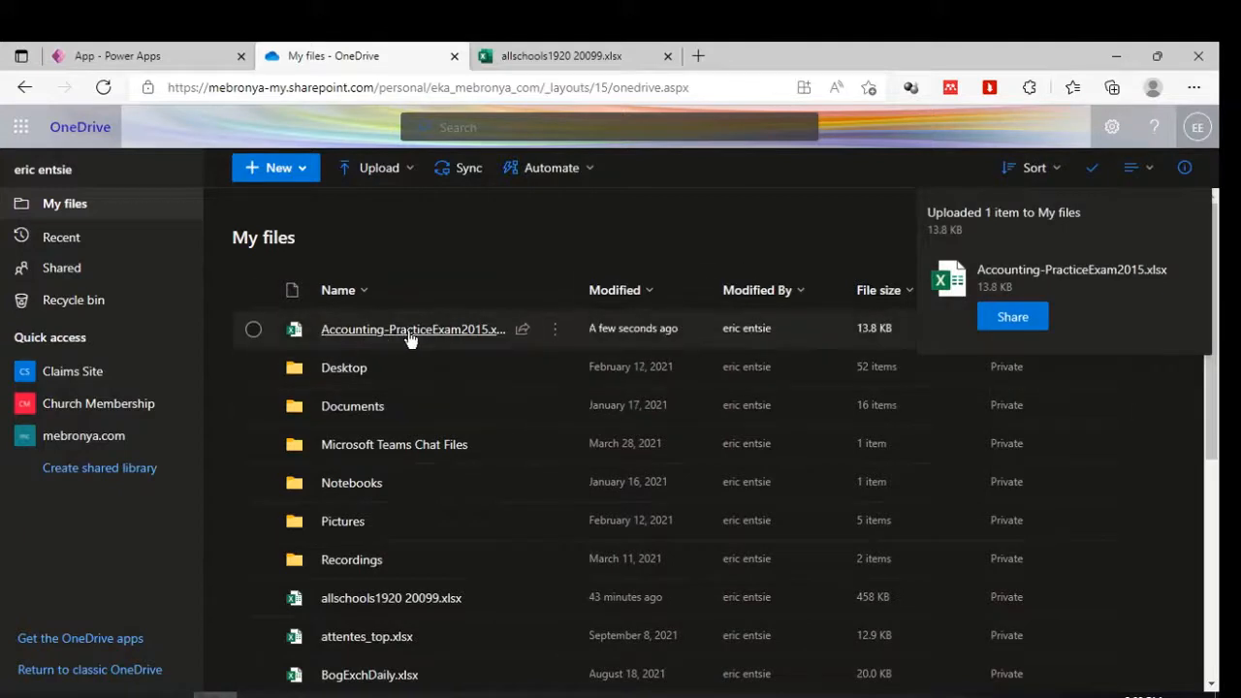
pyautogui.click(415, 331)
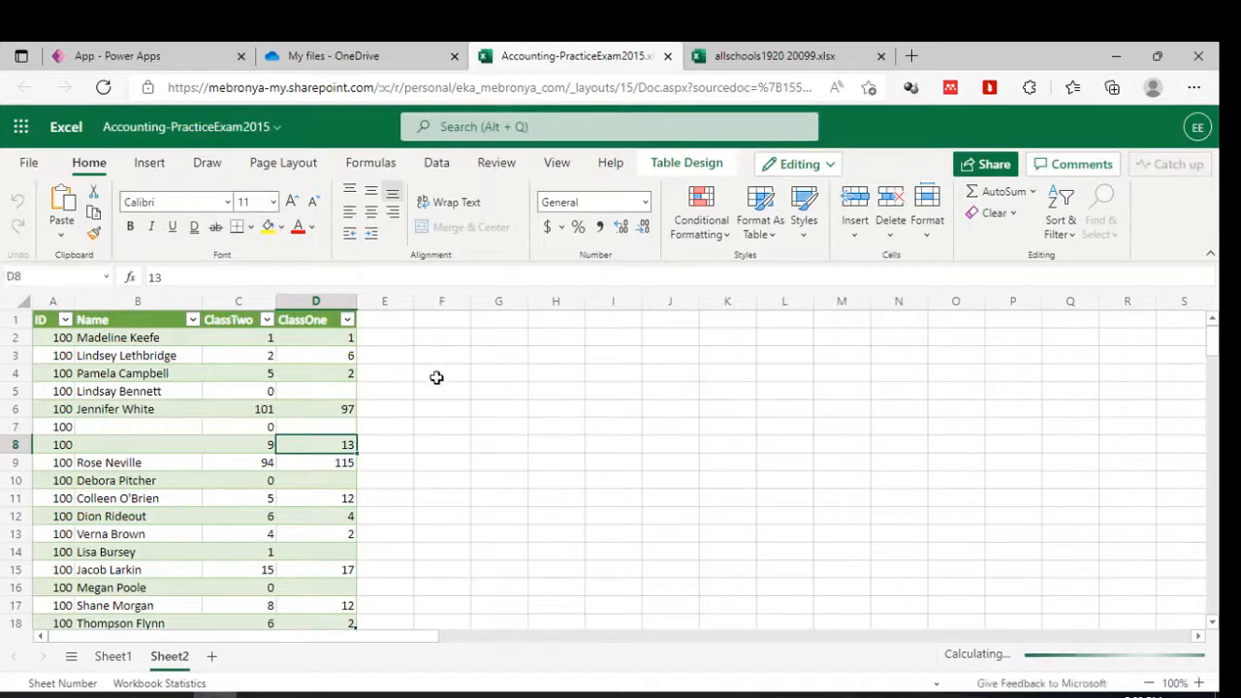
# Inspect the ClassTable data on Sheet2 at cell C5, then go back to the Power Apps studio.
pyautogui.click(257, 388)
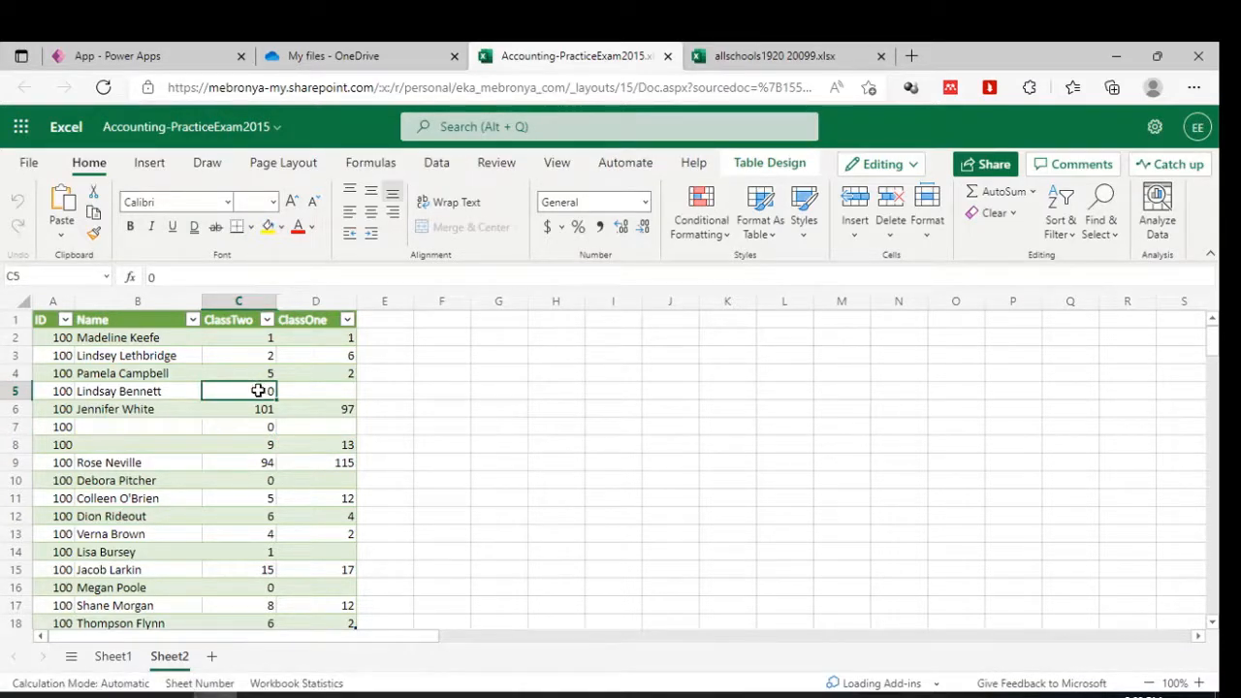
pyautogui.click(359, 51)
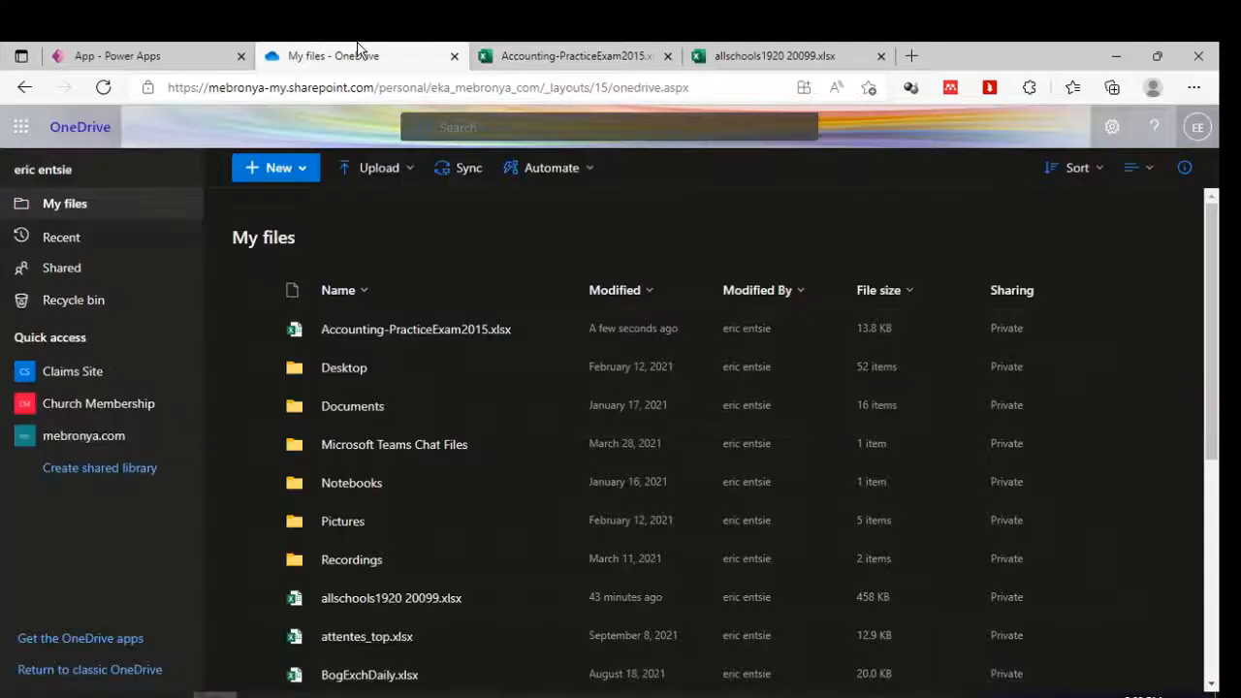
pyautogui.click(576, 53)
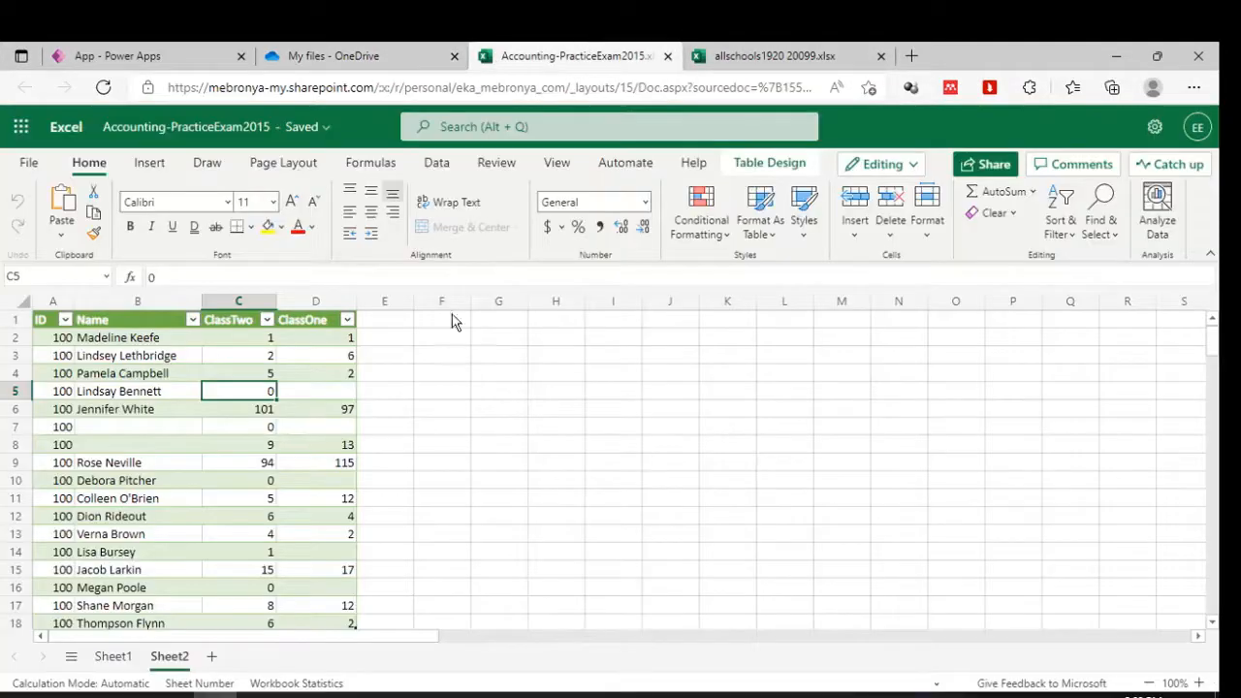
pyautogui.click(283, 412)
pyautogui.click(139, 55)
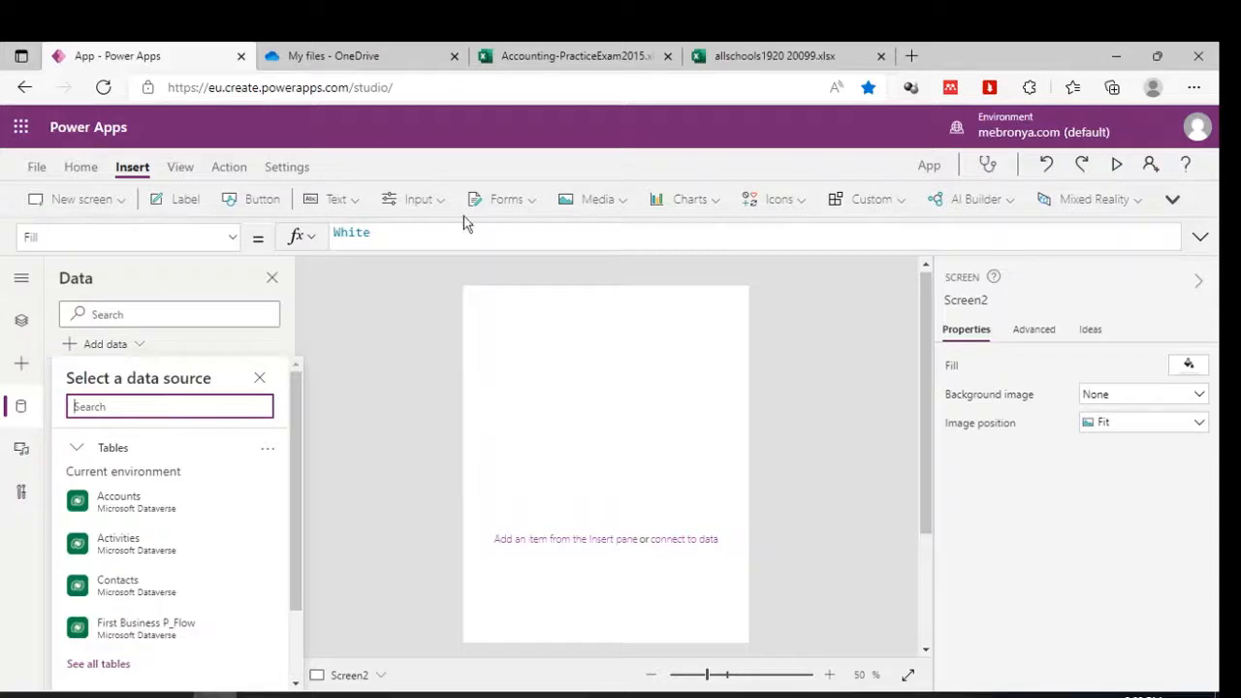
# Search the data sources for 'oned', review the OneDrive options, then close the picker.
pyautogui.write('oned')
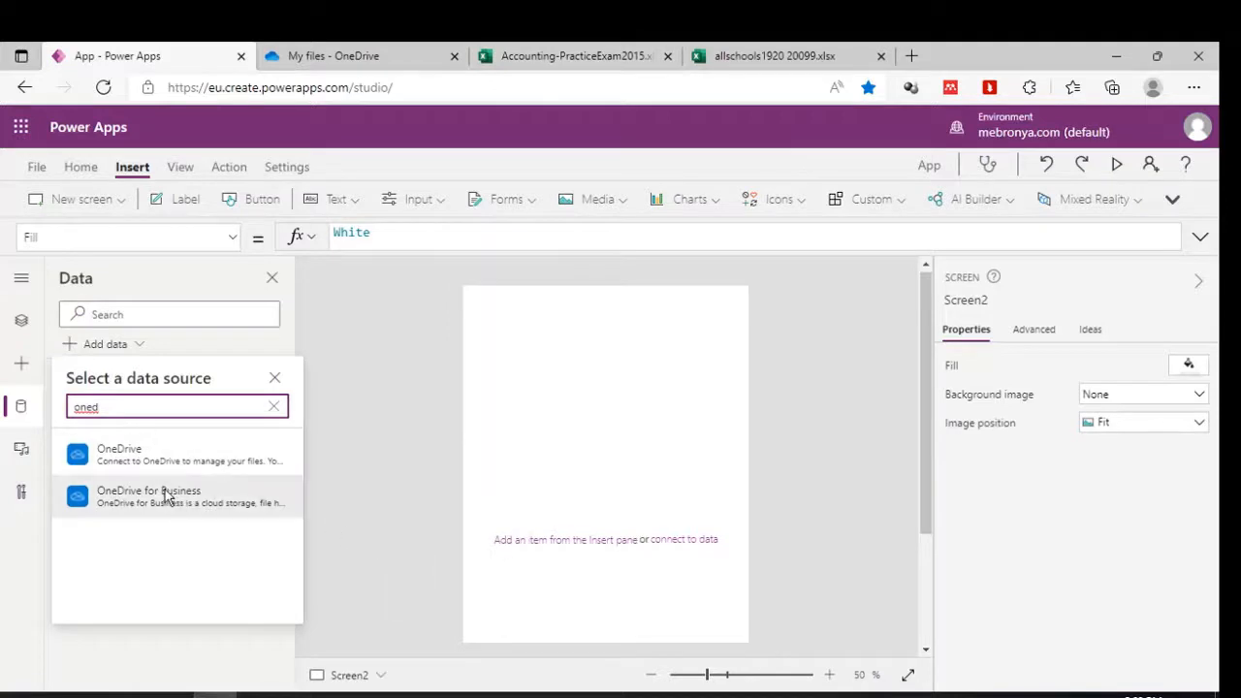
pyautogui.moveTo(162, 487)
pyautogui.moveTo(179, 467)
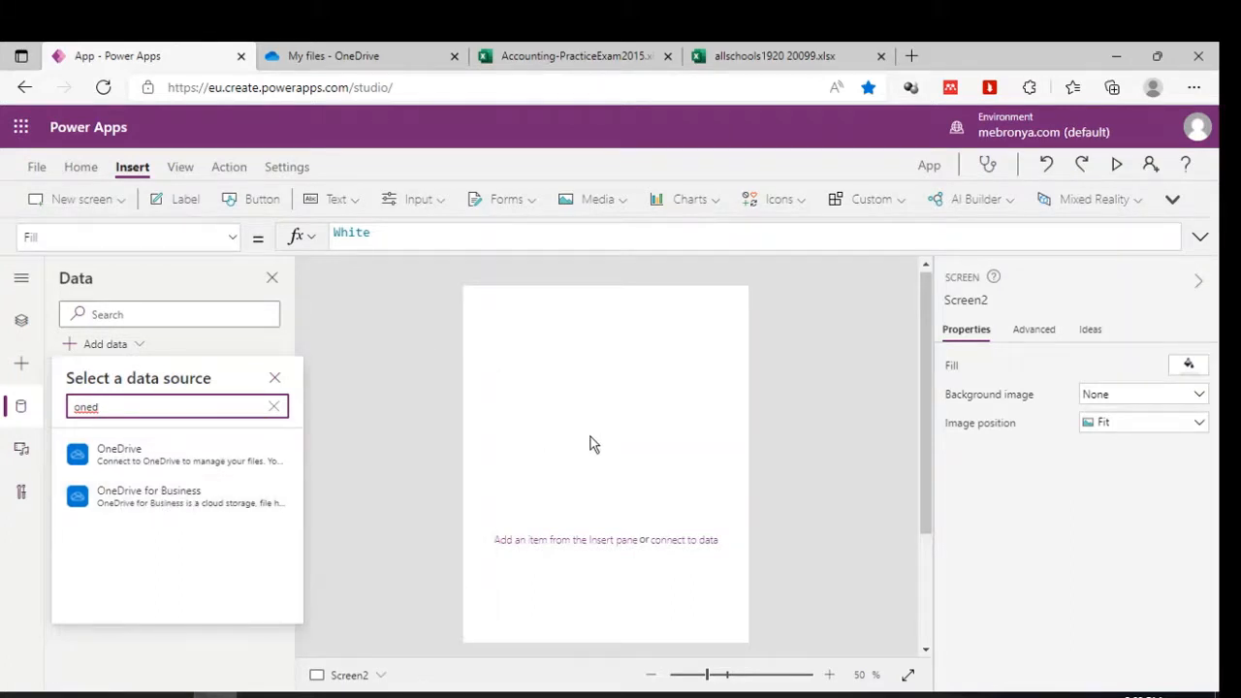
pyautogui.click(592, 398)
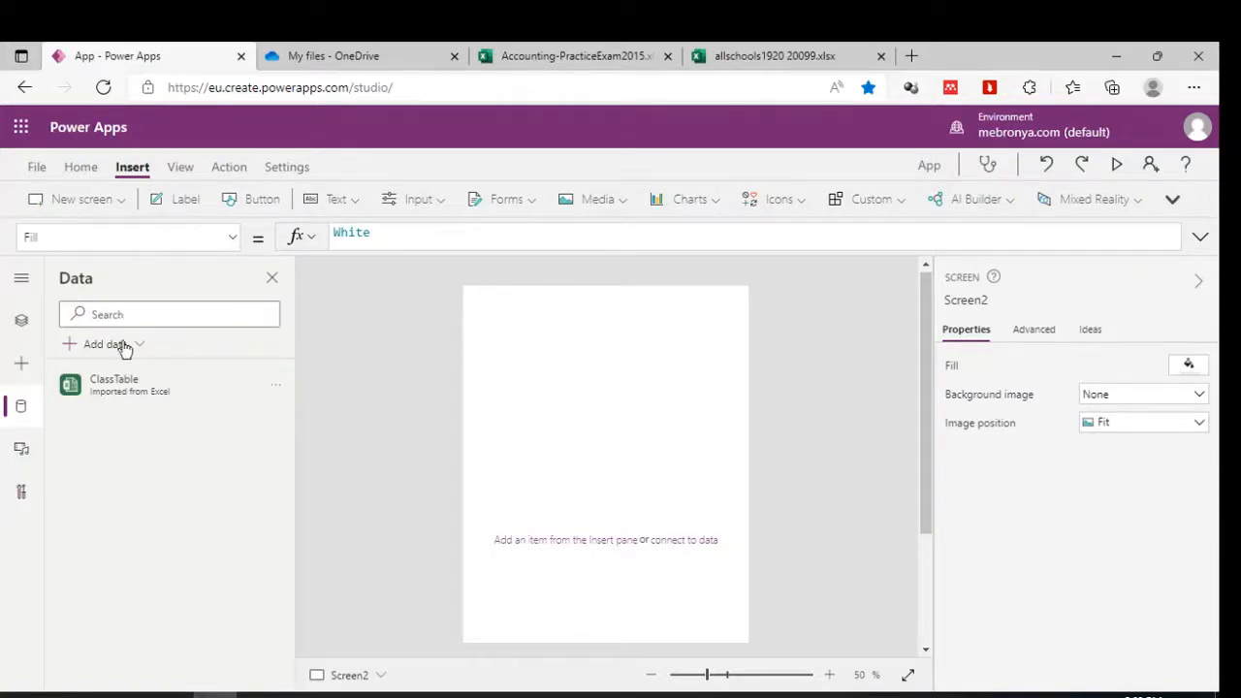
# Reopen Add data, search 'onedr', and choose the OneDrive for Business connector.
pyautogui.click(23, 412)
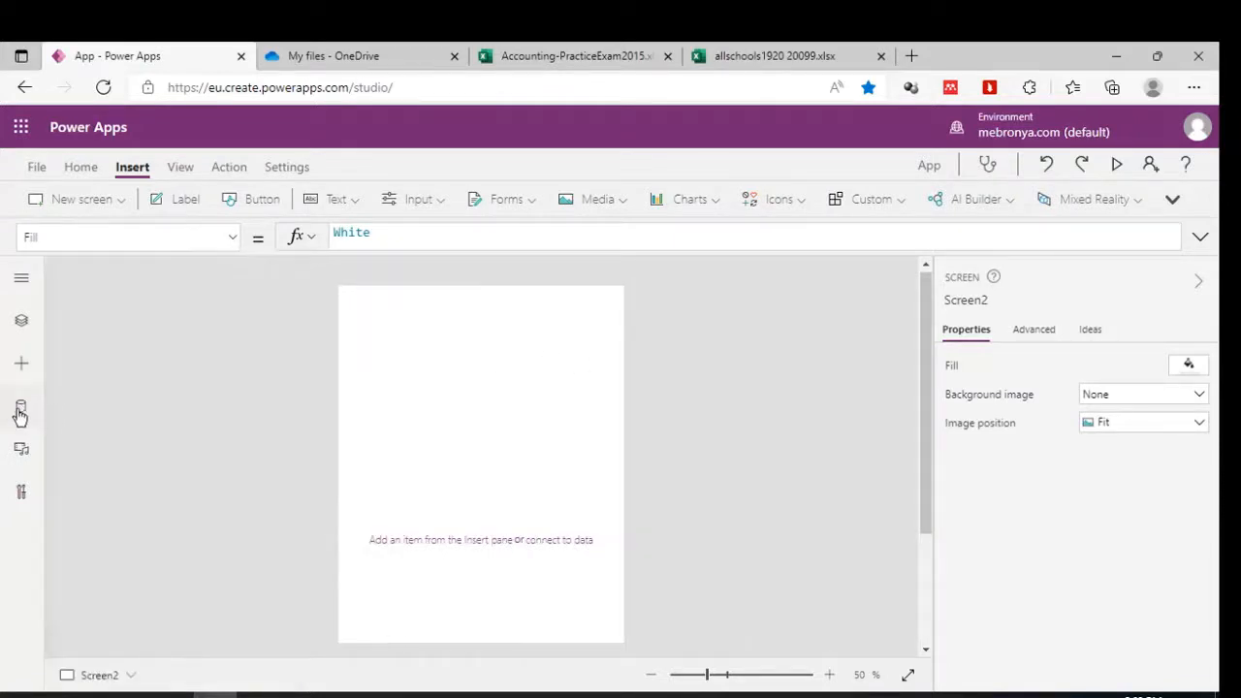
pyautogui.click(23, 414)
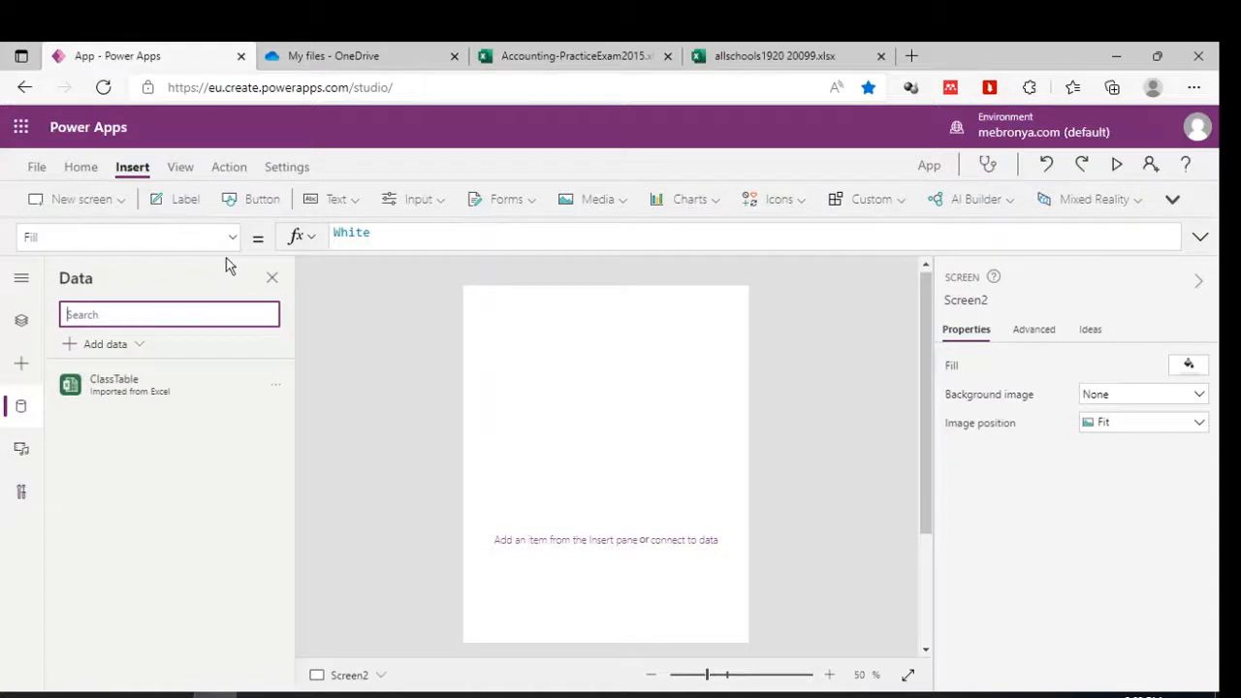
pyautogui.write('ondr')
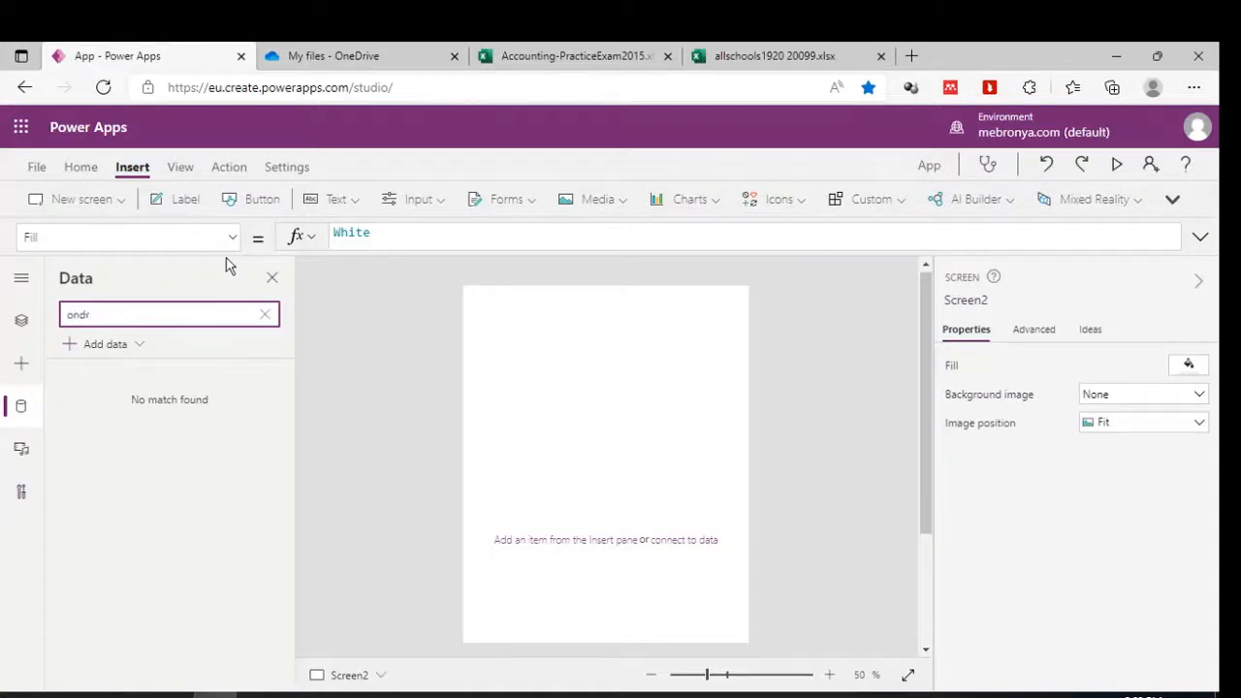
pyautogui.click(111, 347)
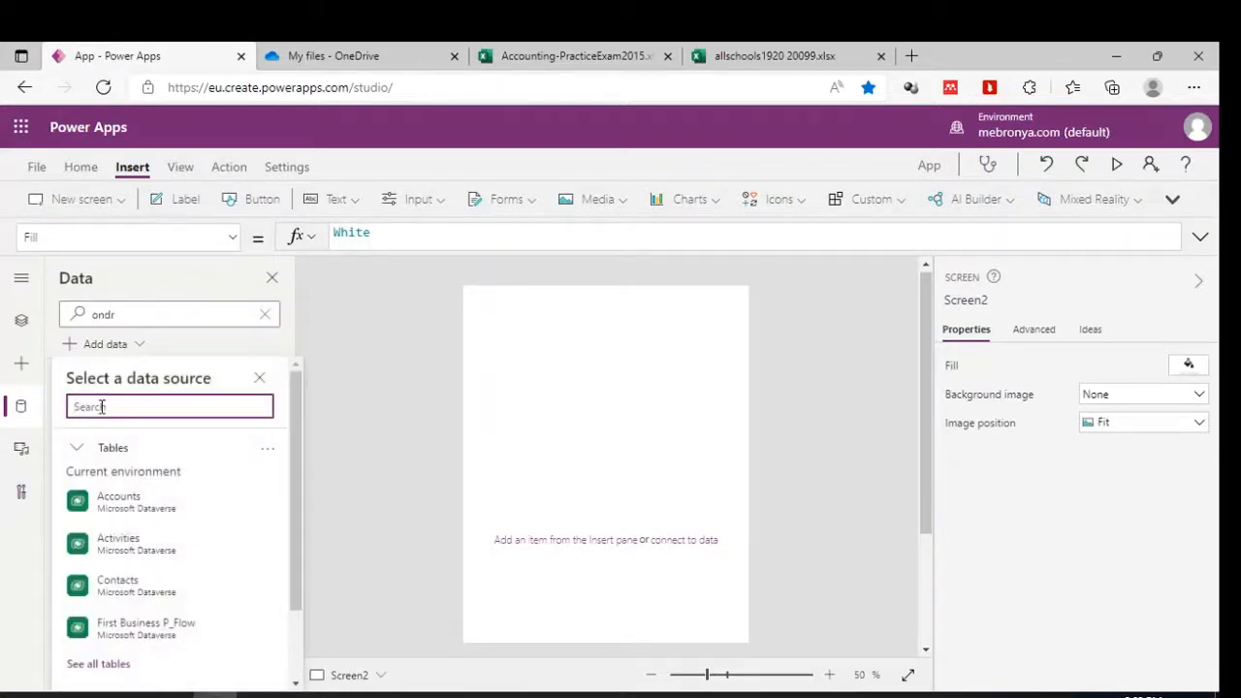
pyautogui.write('one')
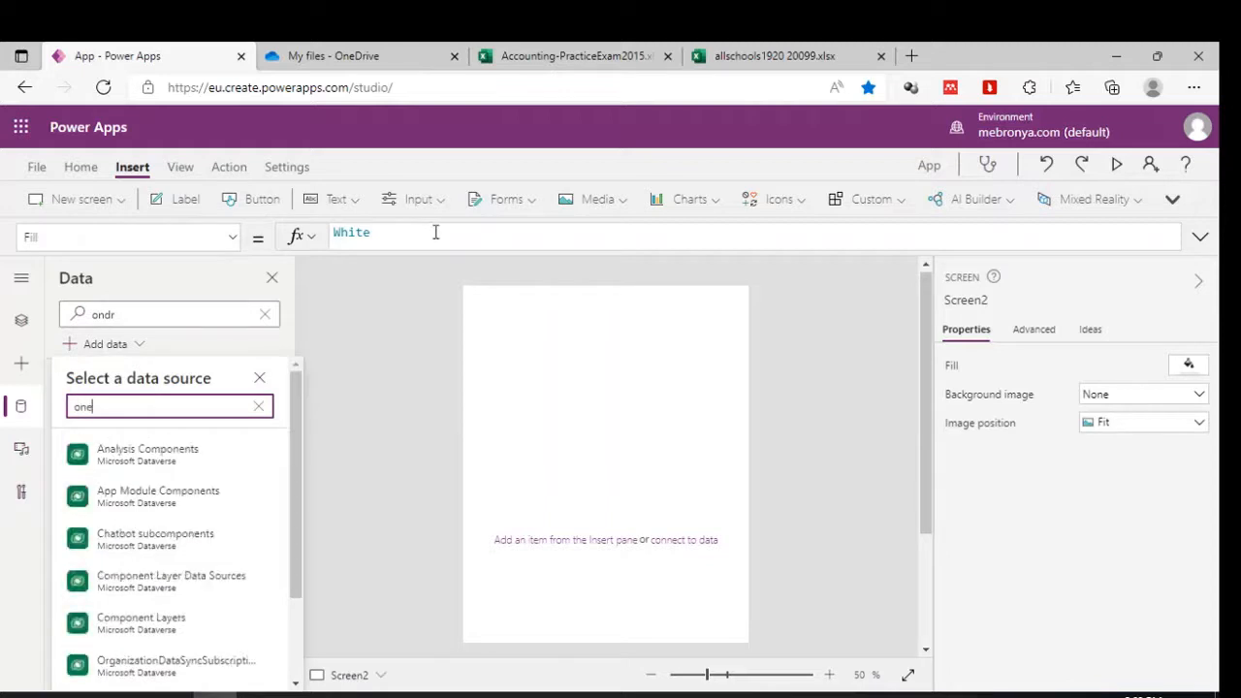
pyautogui.write('r')
pyautogui.press('BackSpace')
pyautogui.write('dr')
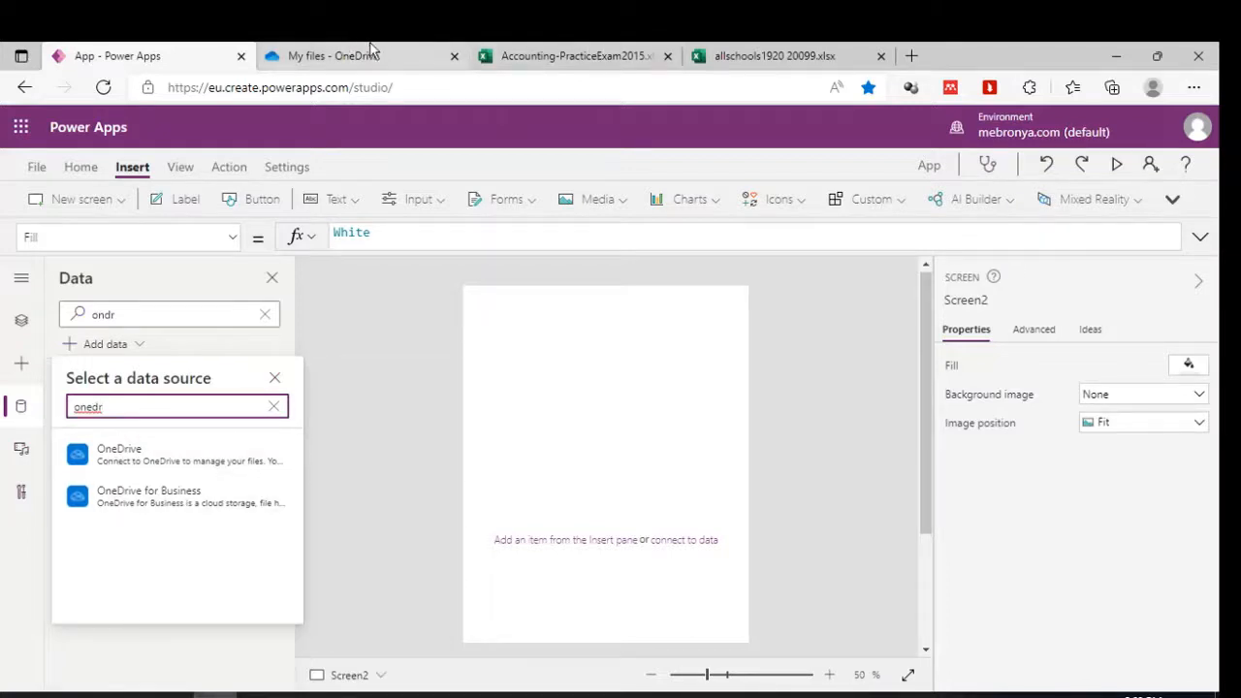
pyautogui.click(180, 500)
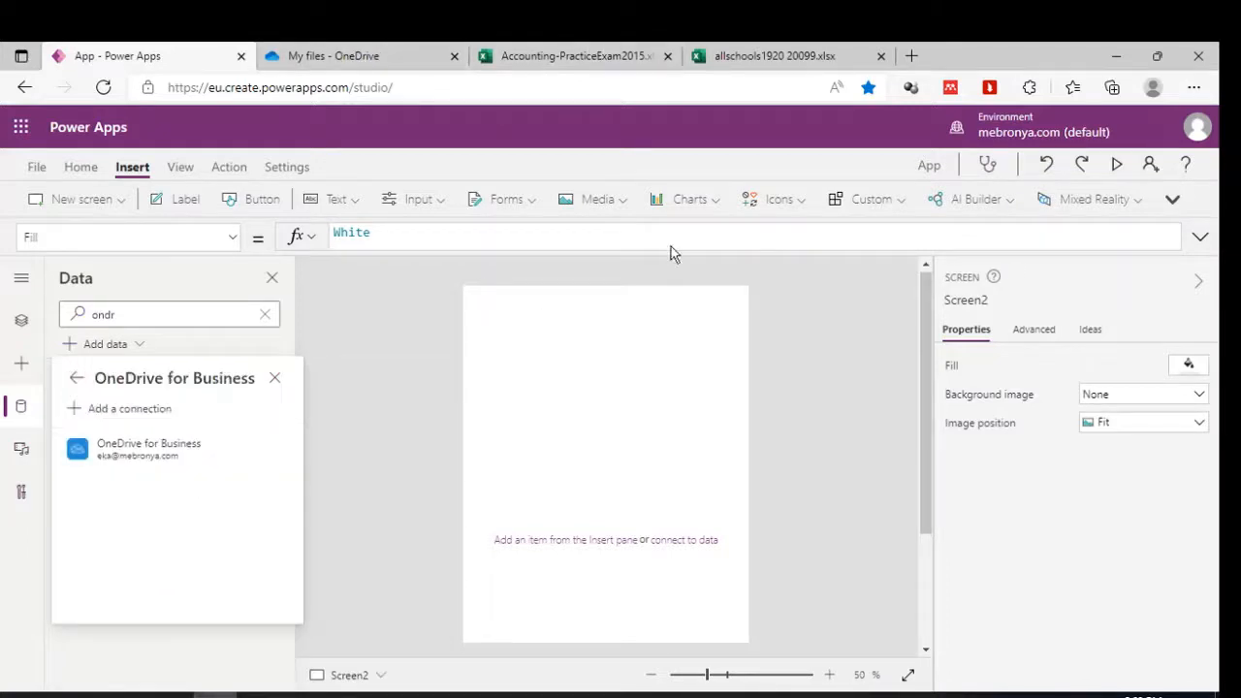
# Through the existing OneDrive for Business connection, connect ClassTable from Accounting-PracticeExam2015.xlsx as ClassTable_1.
pyautogui.click(145, 449)
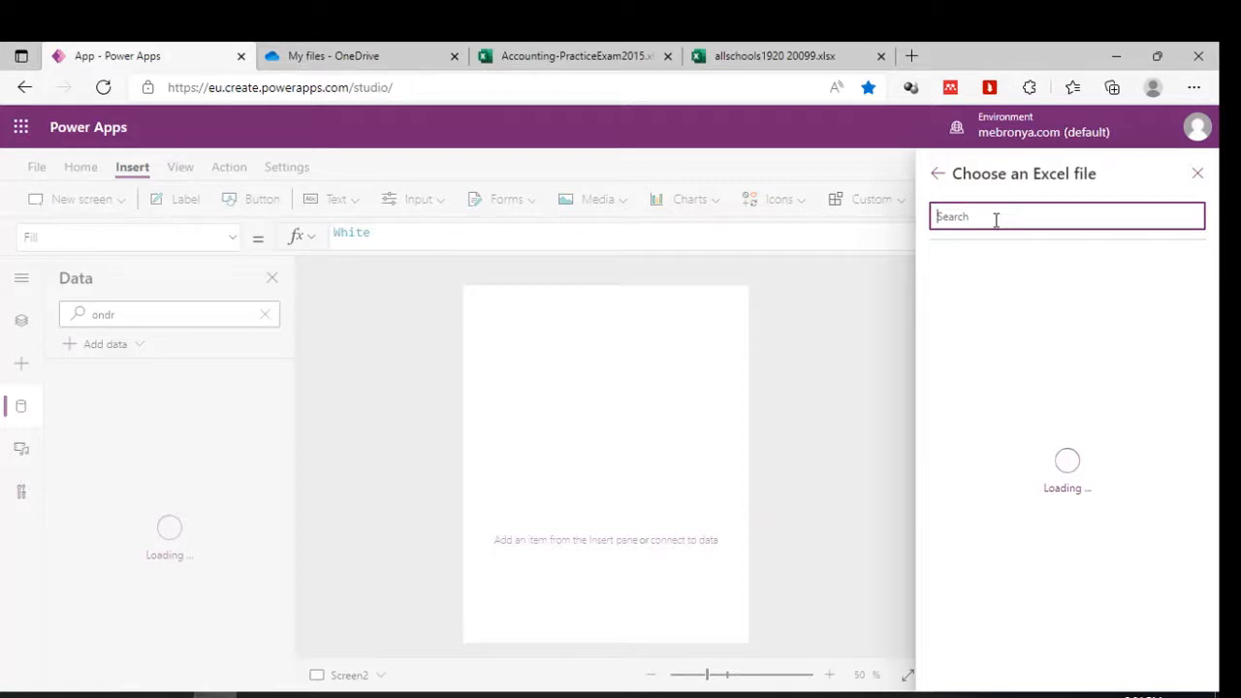
pyautogui.click(365, 48)
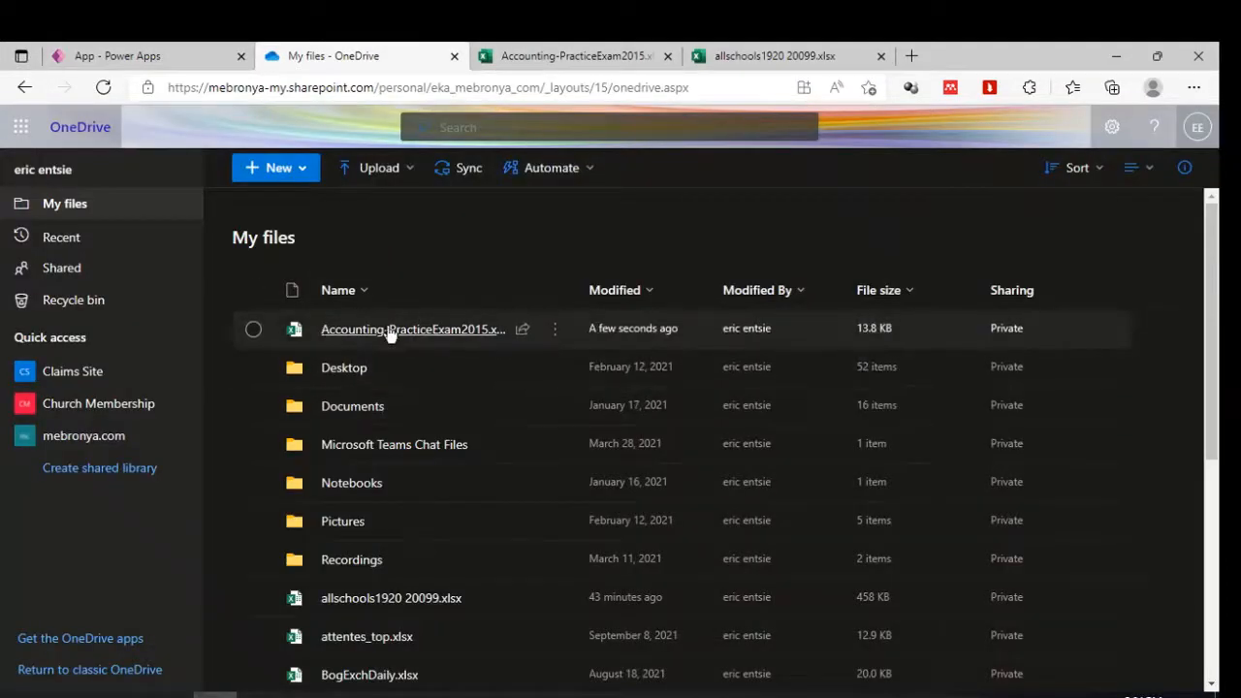
pyautogui.click(153, 51)
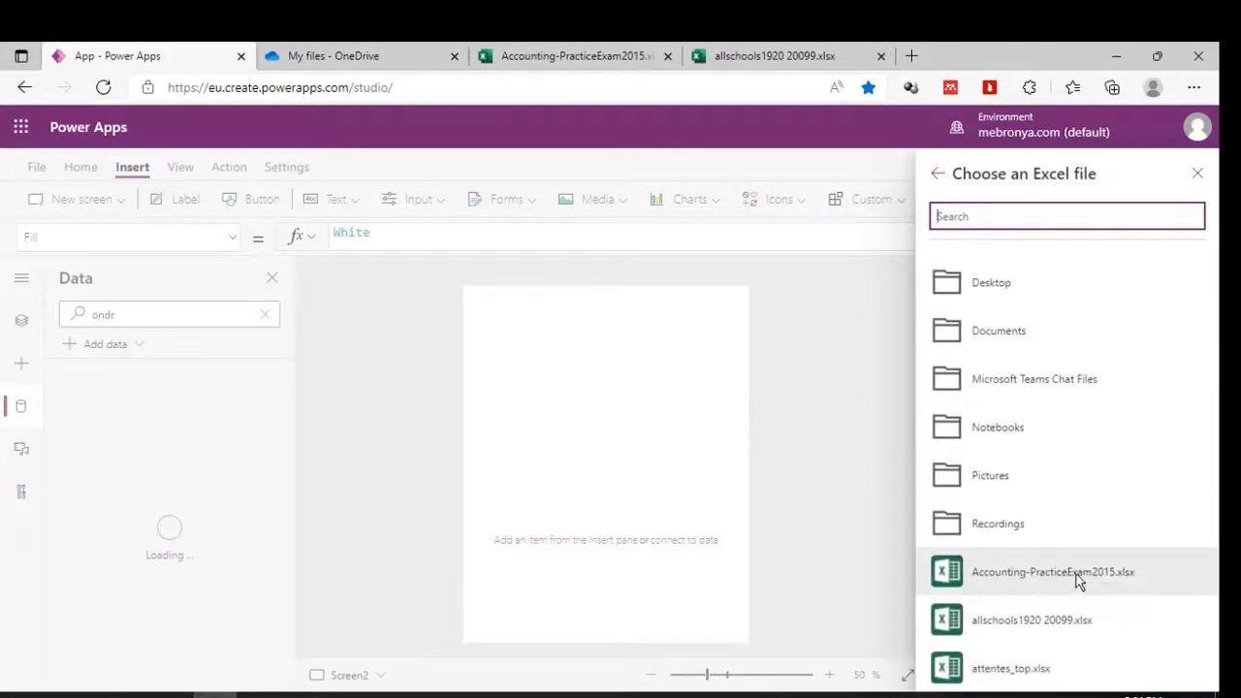
pyautogui.click(1079, 578)
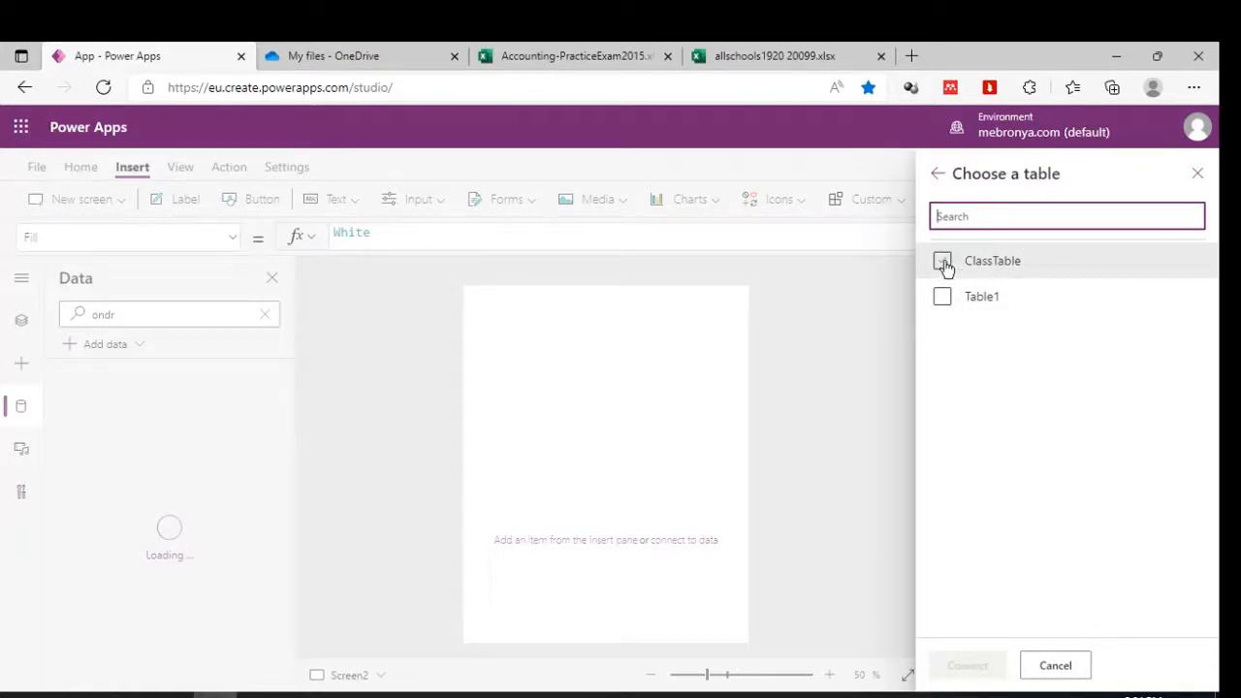
pyautogui.click(943, 264)
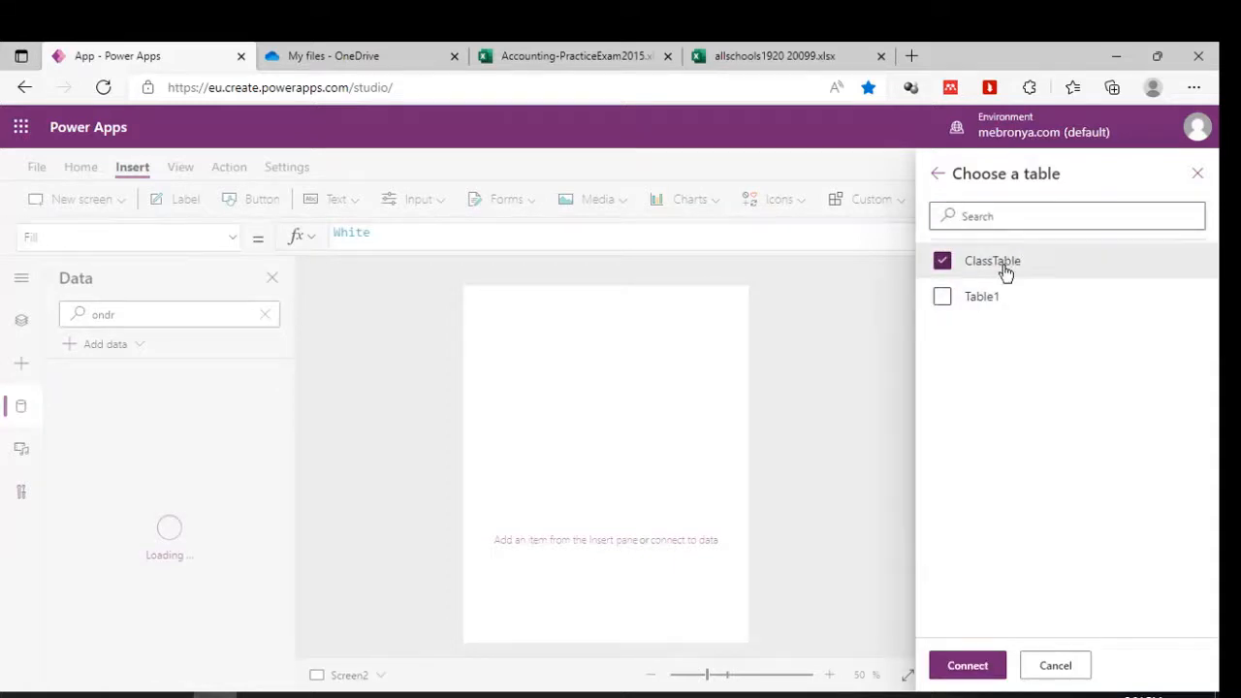
pyautogui.click(969, 666)
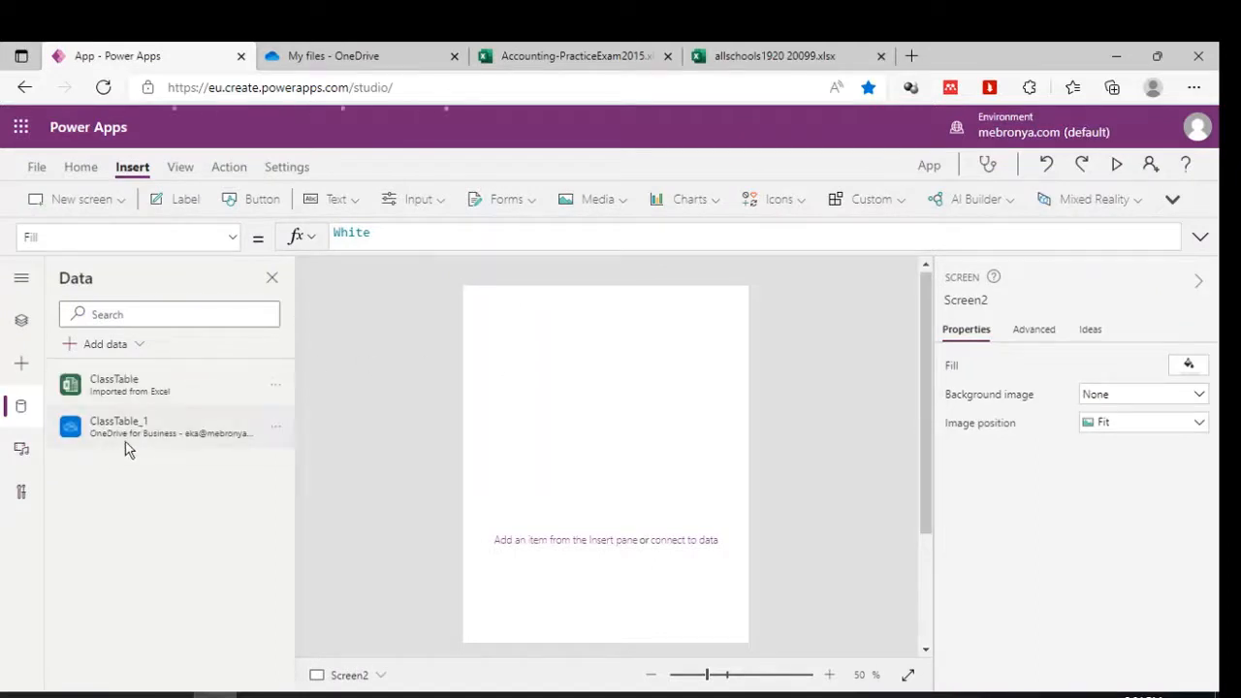
# Insert an Edit form, Form1, onto Screen2 from Insert > Forms.
pyautogui.moveTo(94, 387)
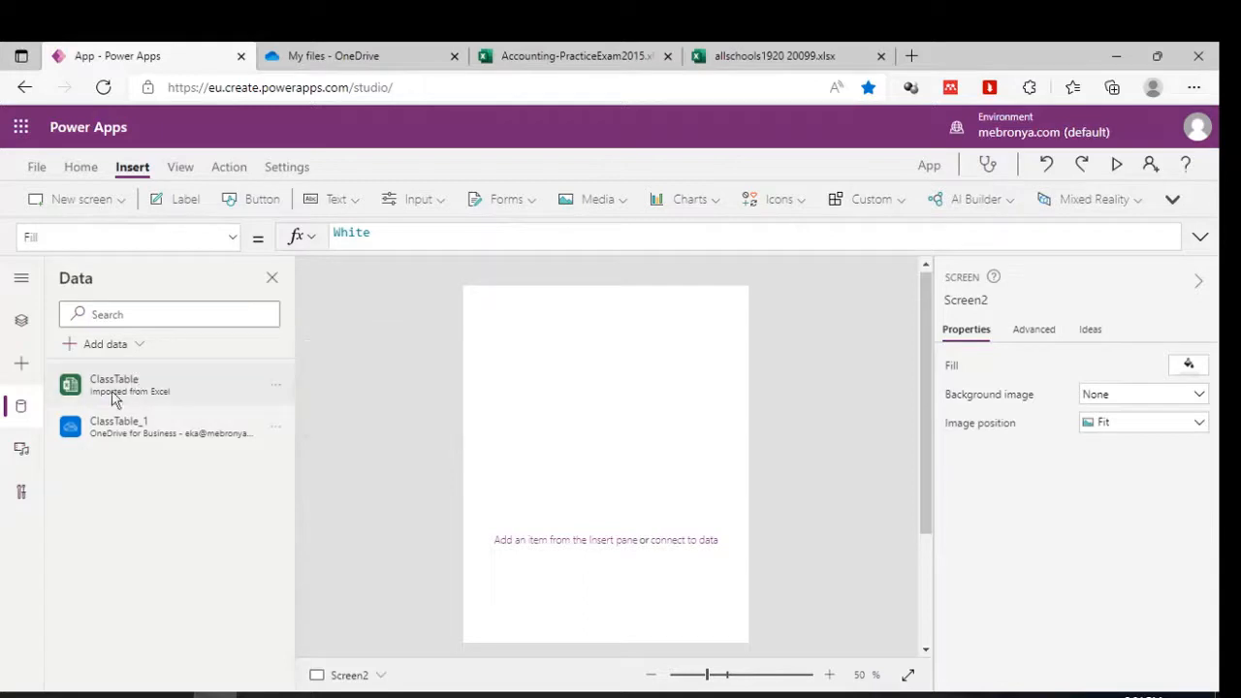
pyautogui.moveTo(116, 431)
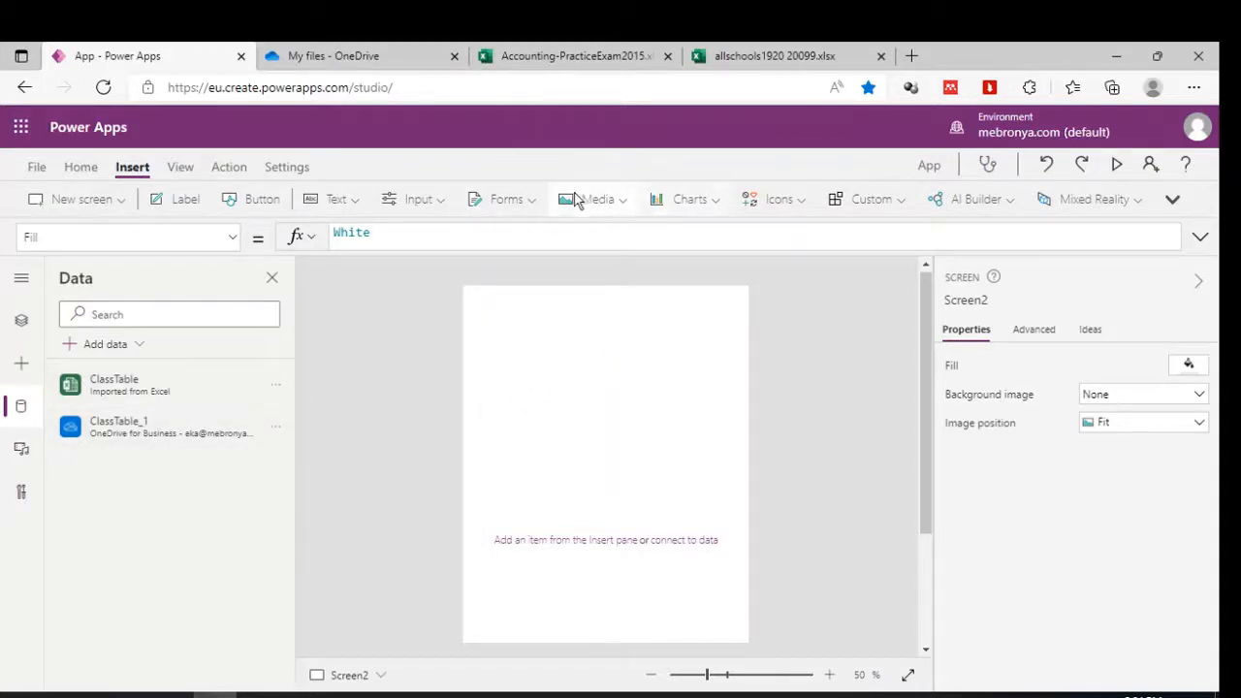
pyautogui.click(535, 199)
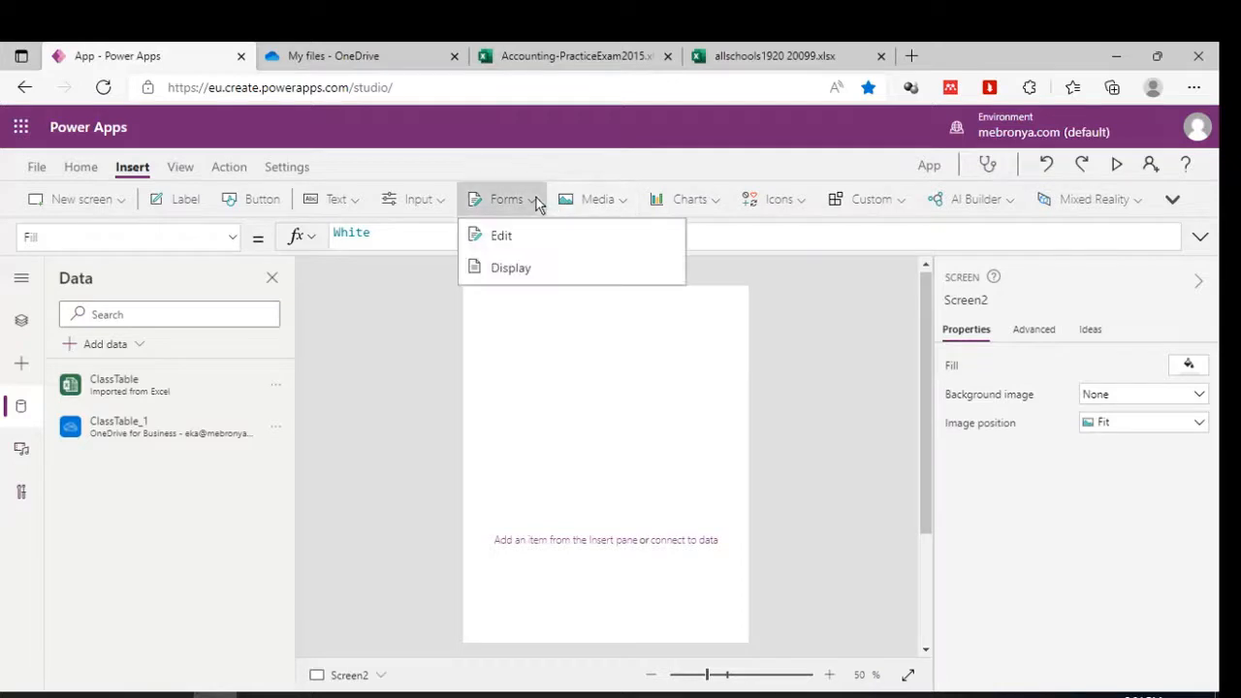
pyautogui.click(511, 238)
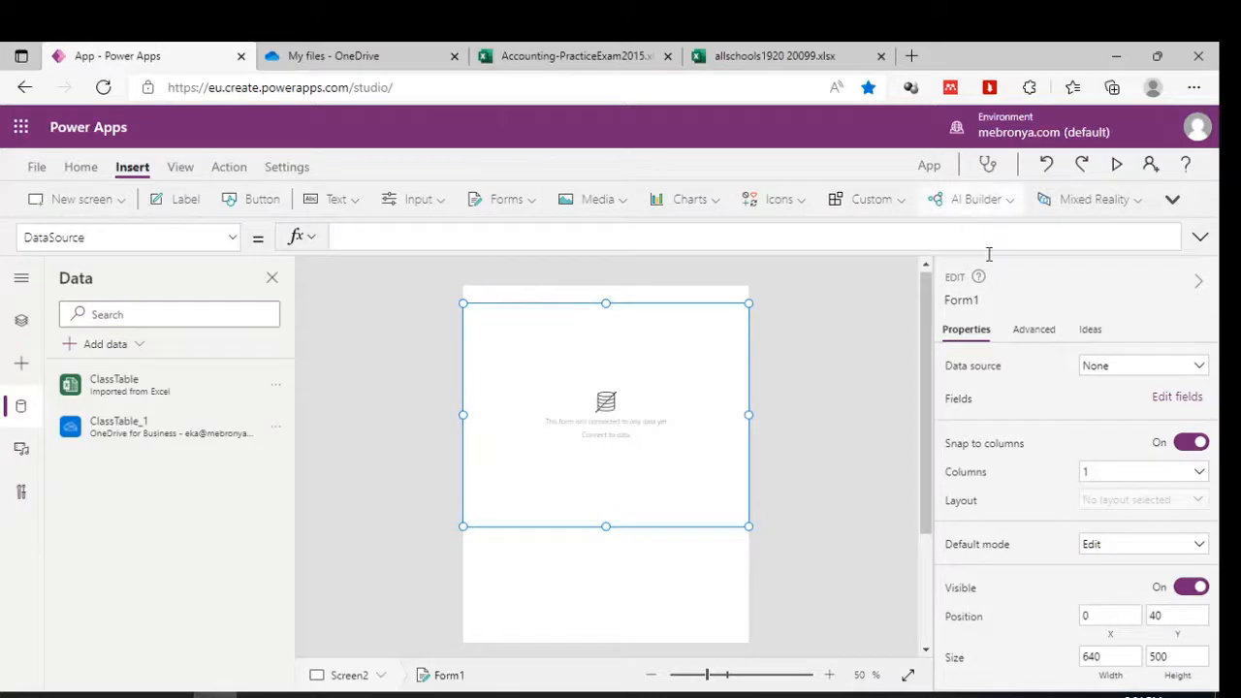
pyautogui.click(1139, 371)
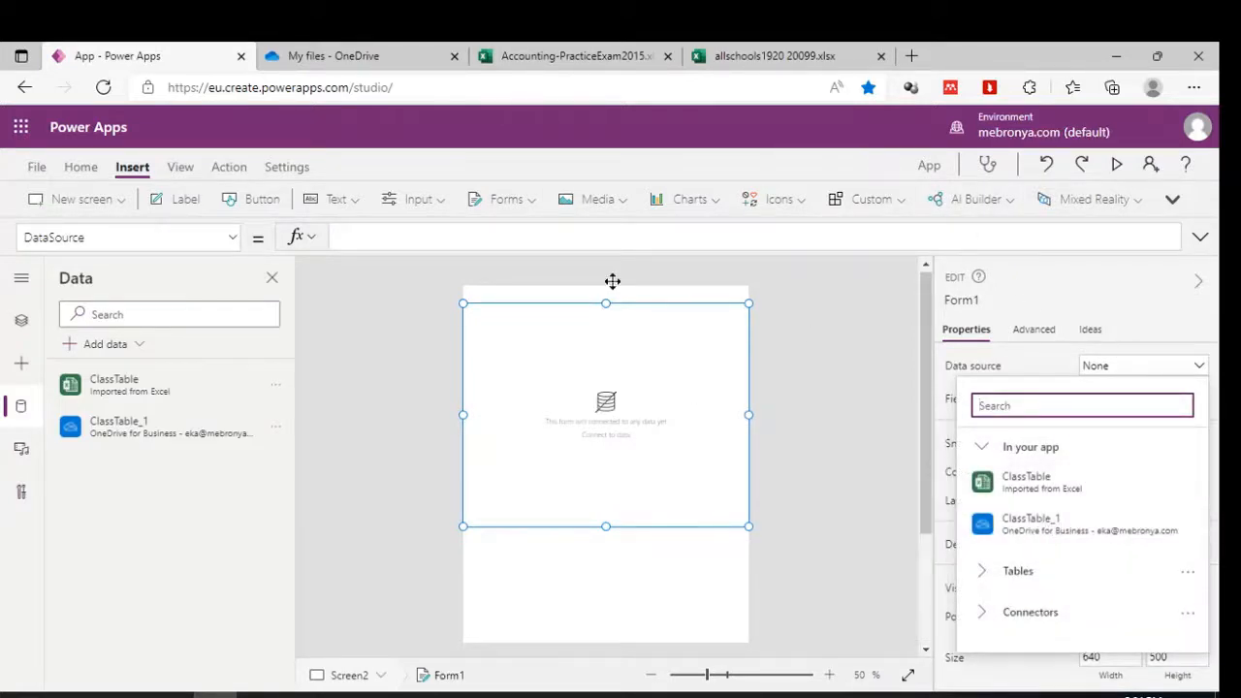
# Bind Form1 to ClassTable_1 and nudge it up from Y 40 to Y 27.
pyautogui.moveTo(1041, 535)
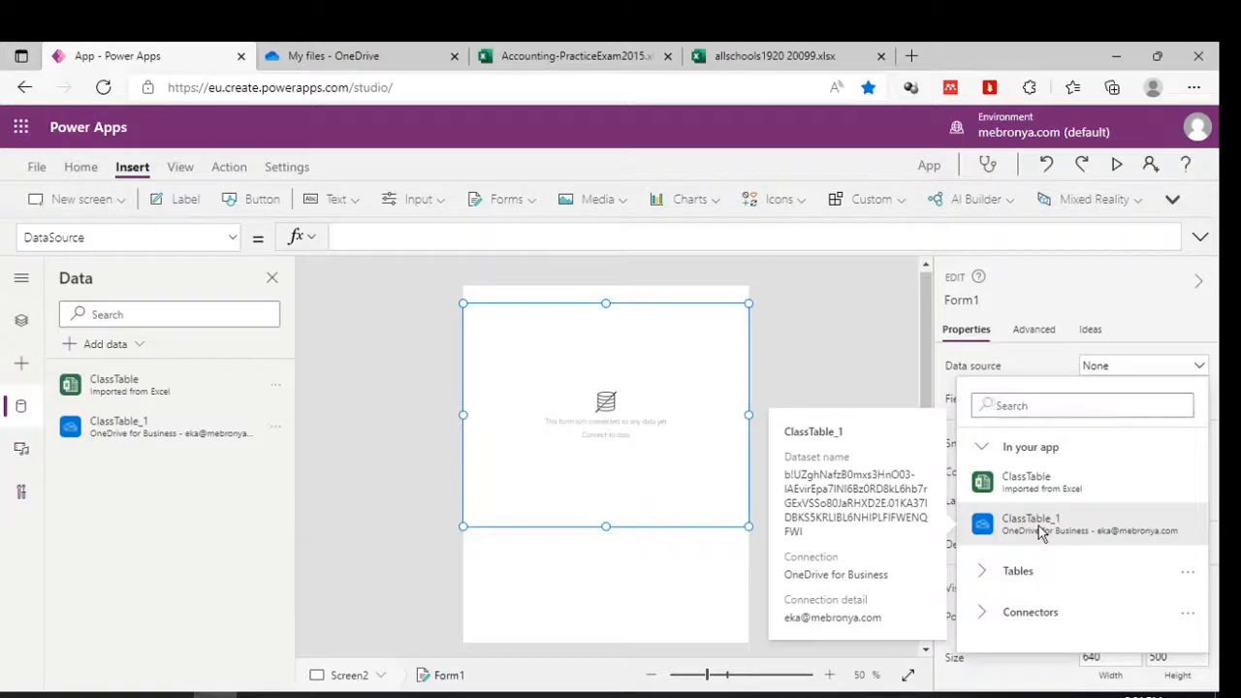
pyautogui.click(1040, 529)
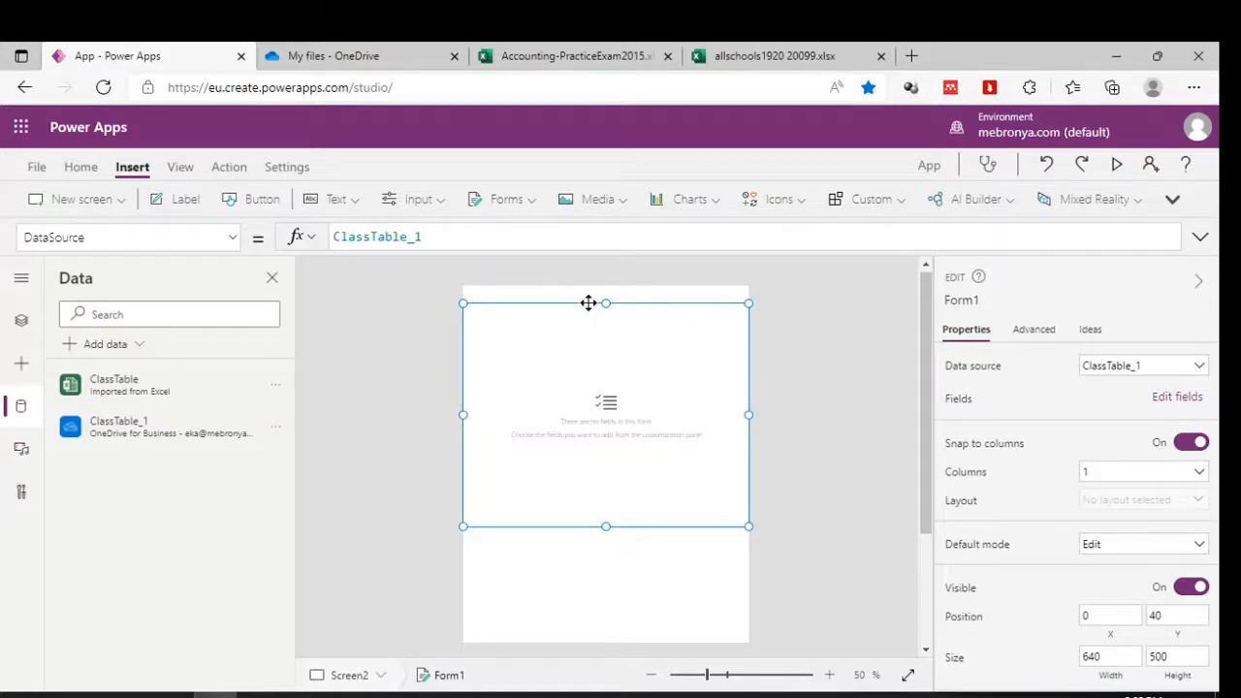
pyautogui.moveTo(600, 304)
pyautogui.mouseDown()
pyautogui.moveTo(602, 285)
pyautogui.moveTo(600, 298)
pyautogui.mouseUp()
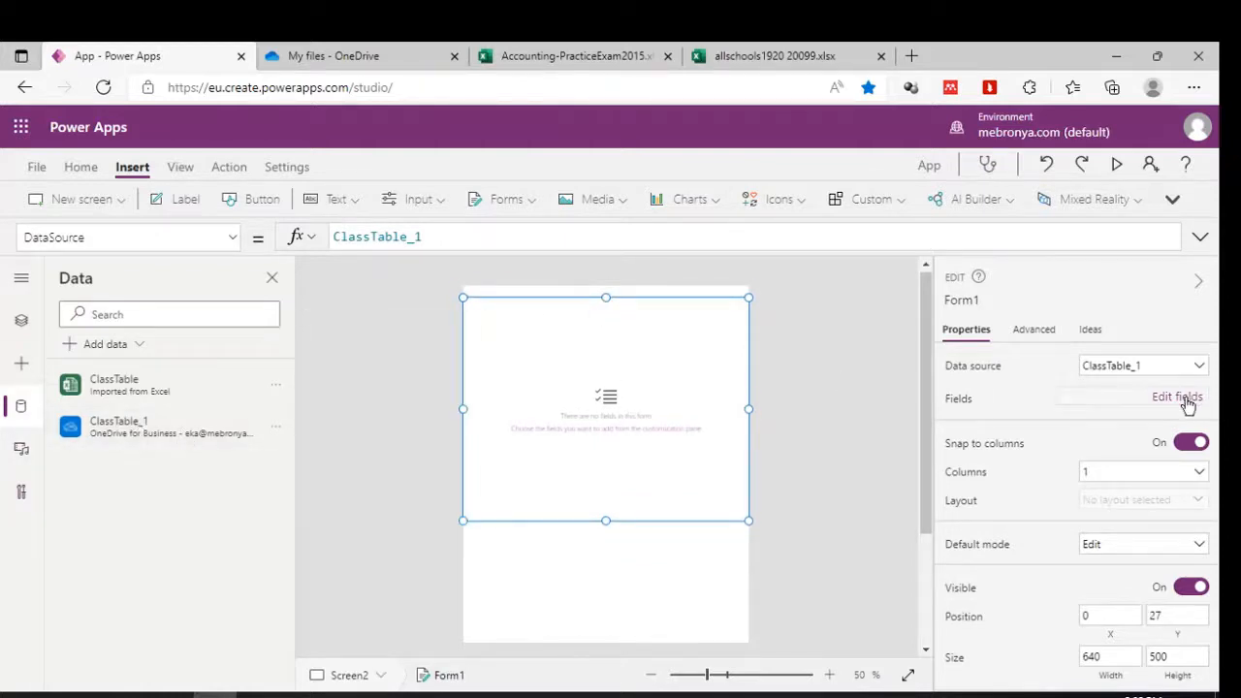
# Add the ClassOne, ClassTwo, ID and Name fields to Form1.
pyautogui.click(1185, 400)
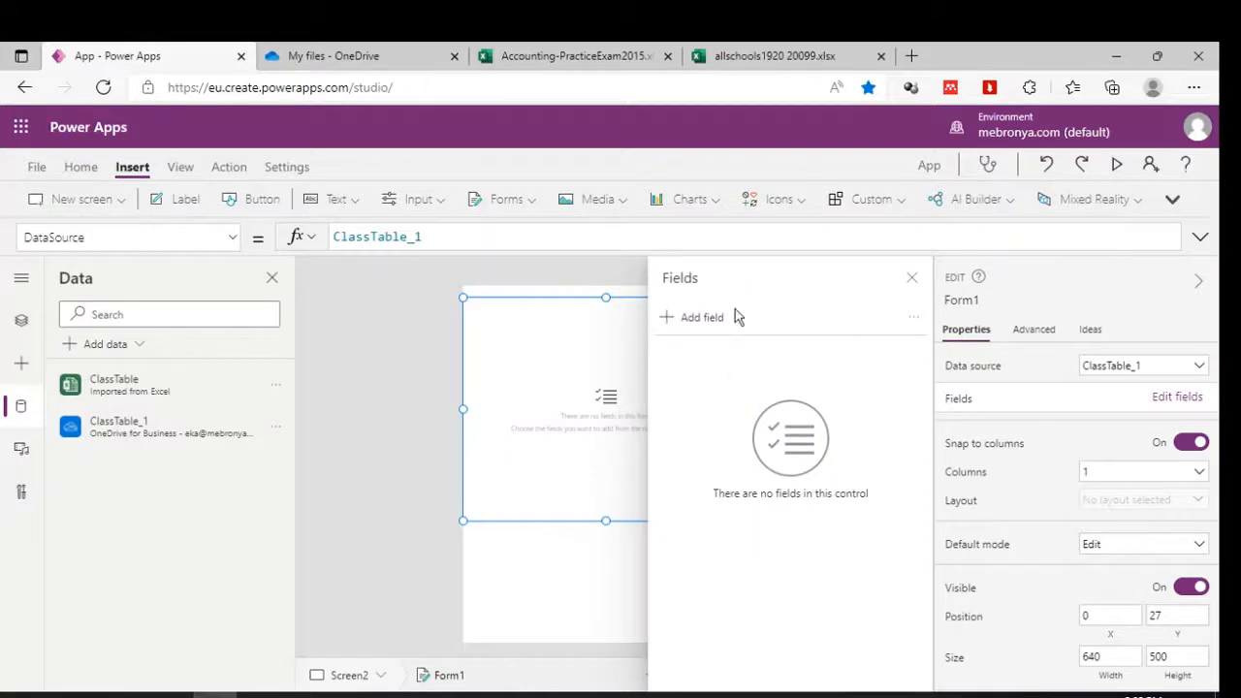
pyautogui.click(706, 320)
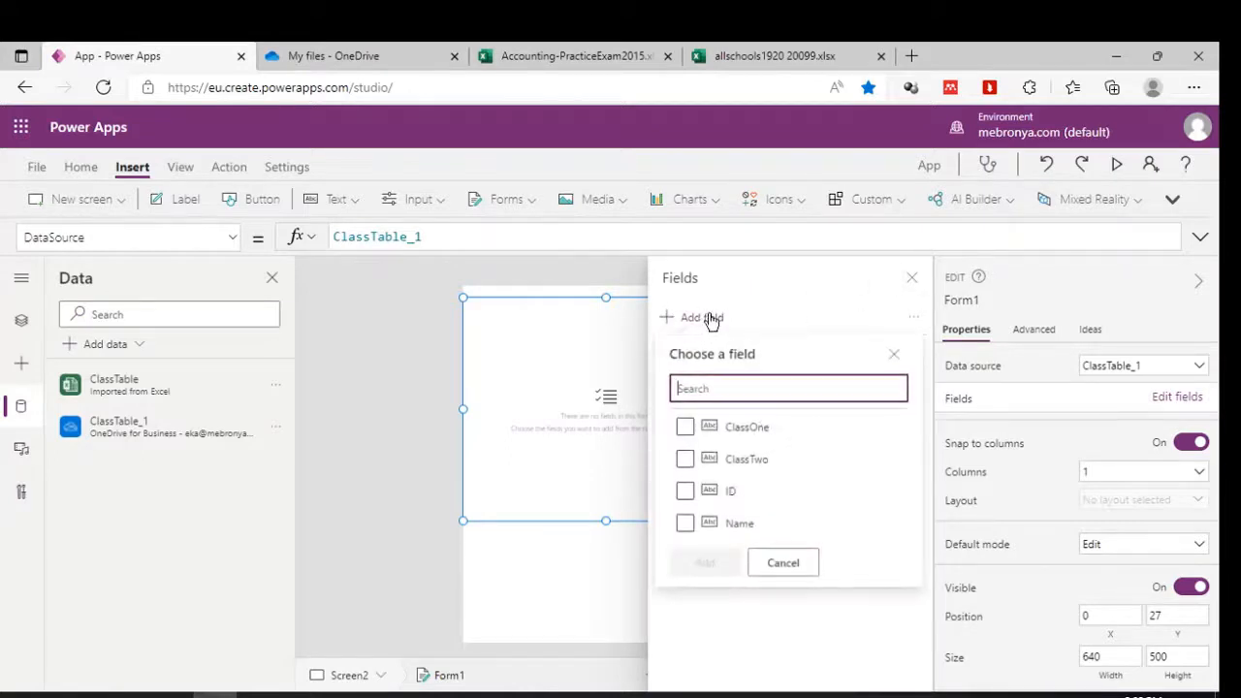
pyautogui.click(686, 428)
pyautogui.click(686, 462)
pyautogui.click(687, 492)
pyautogui.click(686, 524)
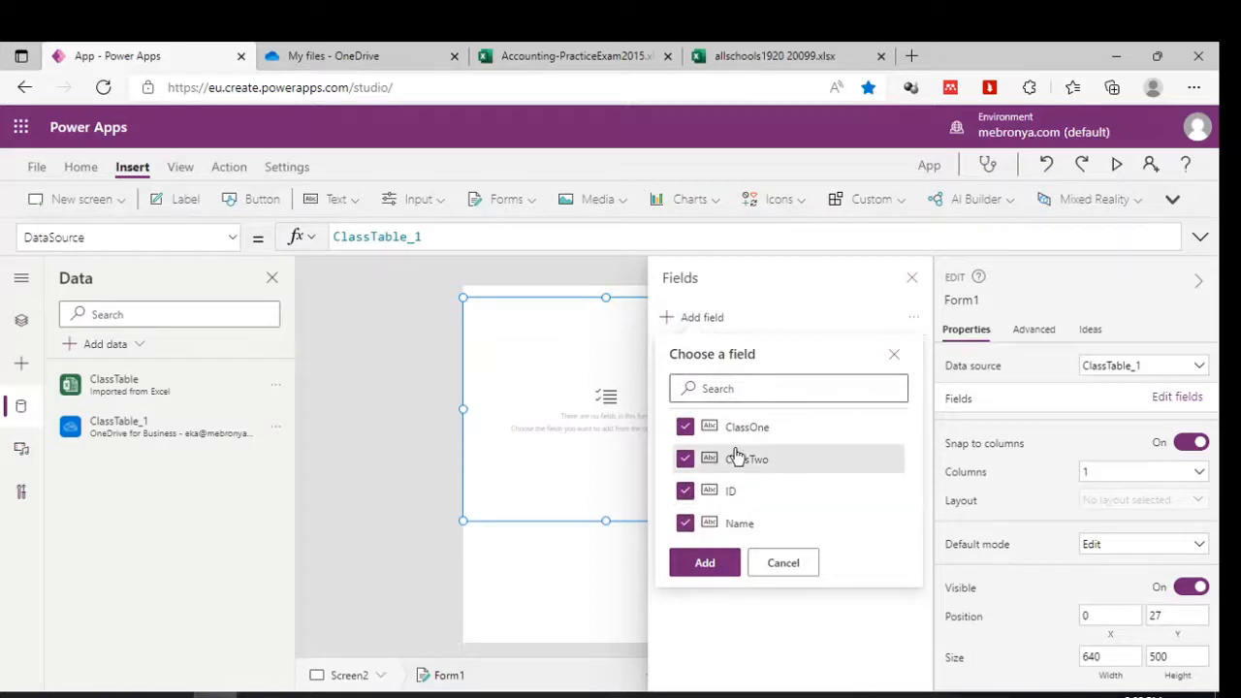
pyautogui.click(715, 571)
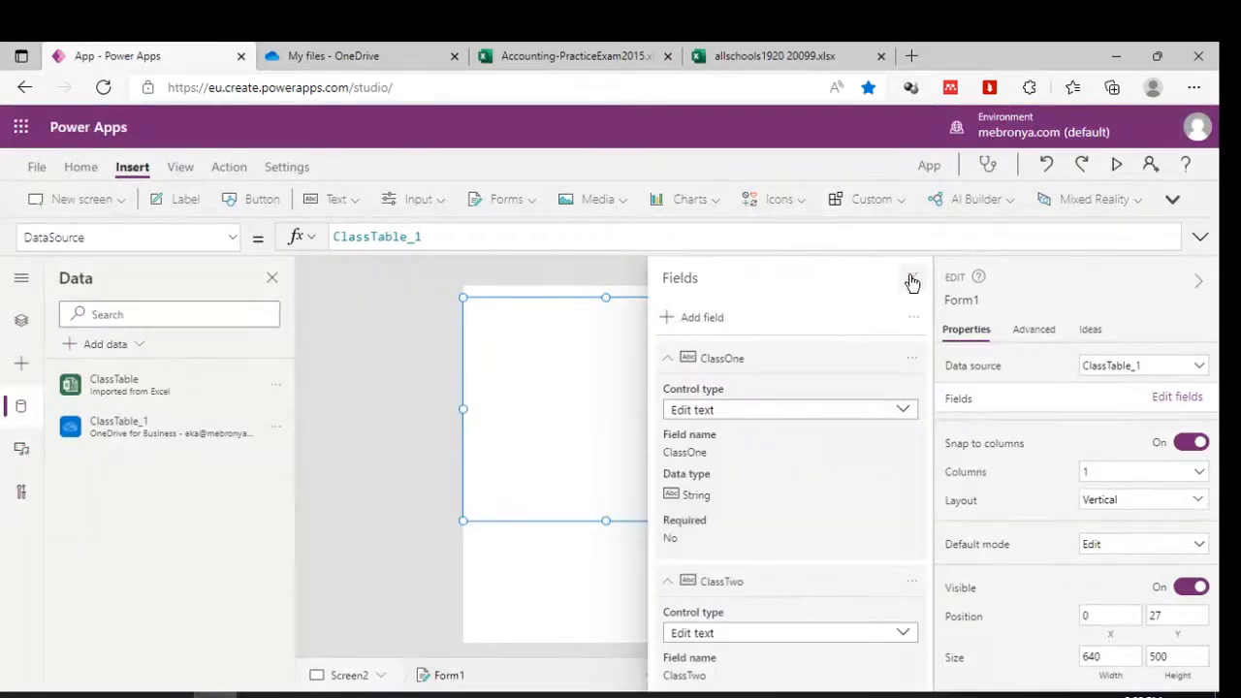
# Make the form tall enough to show the Name field, then preview the app.
pyautogui.click(914, 280)
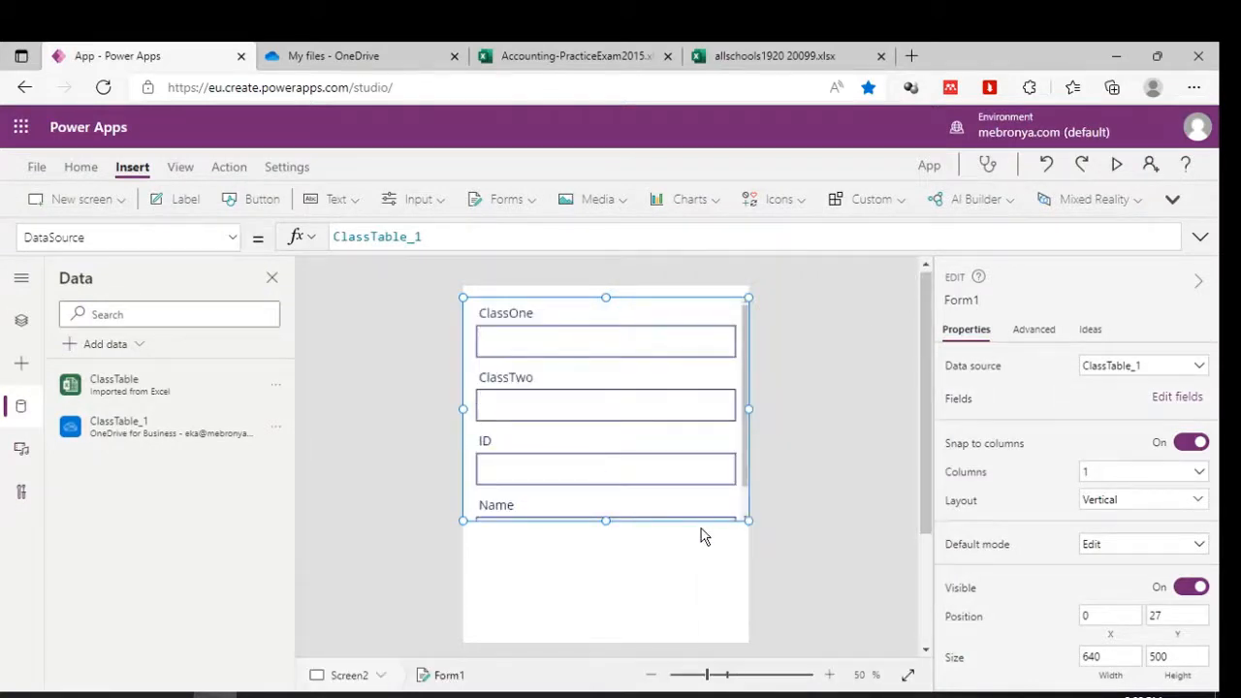
pyautogui.moveTo(608, 520); pyautogui.dragTo(596, 618)
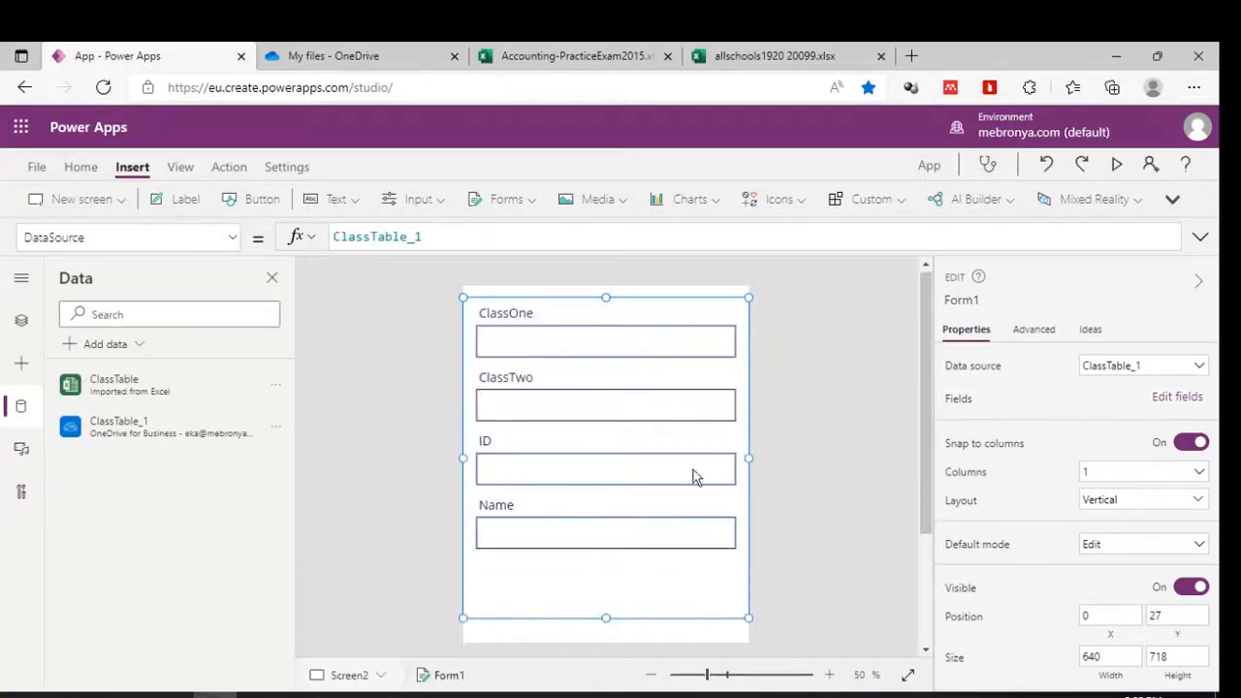
pyautogui.click(1115, 167)
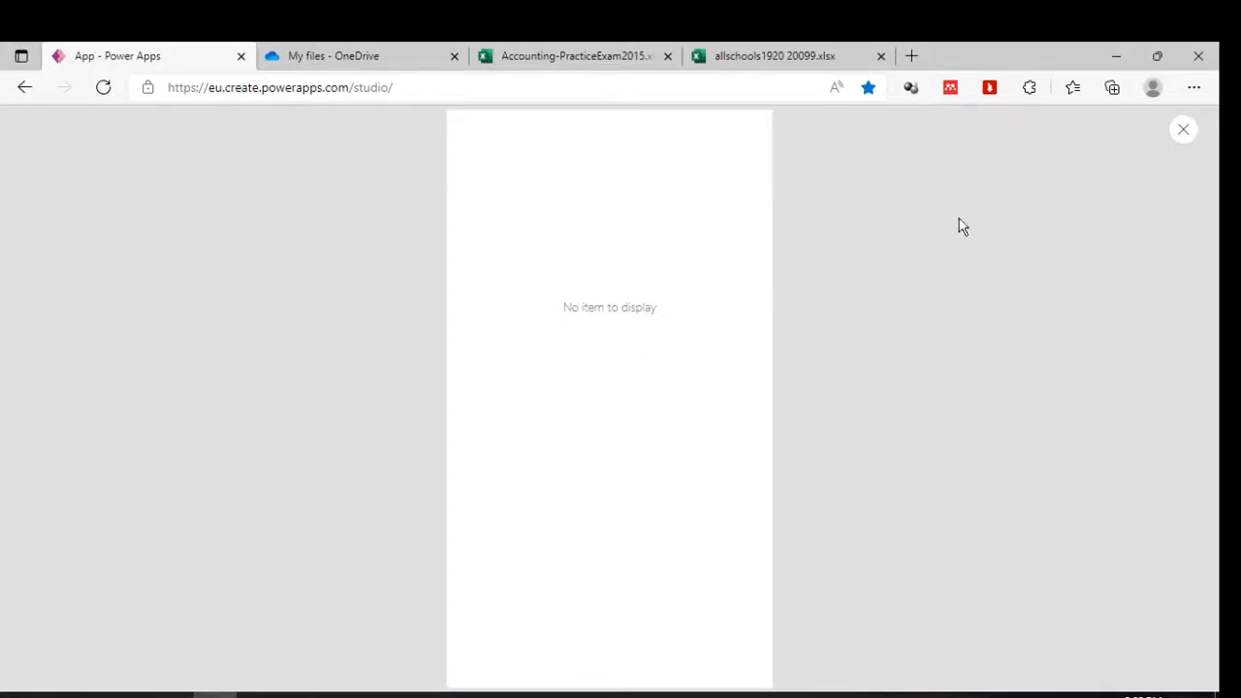
# Close the preview, set Form1's Default mode to New, and switch to the Excel workbook.
pyautogui.click(1183, 132)
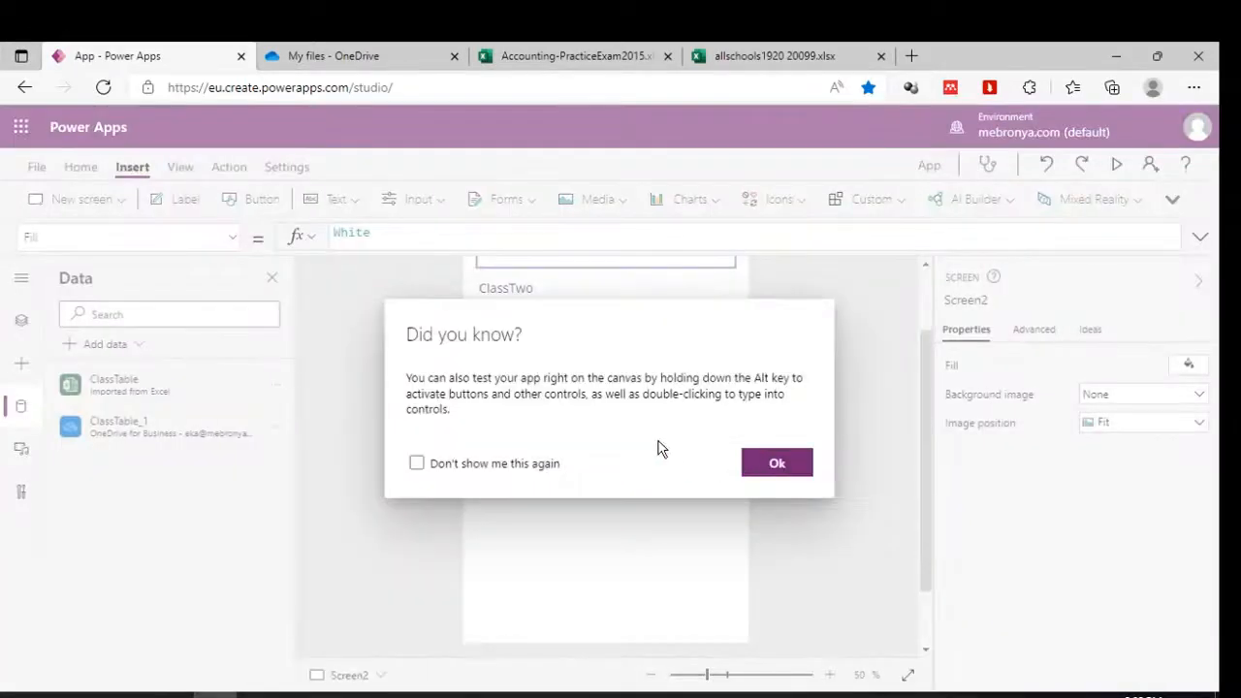
pyautogui.click(752, 462)
pyautogui.click(599, 498)
pyautogui.click(599, 507)
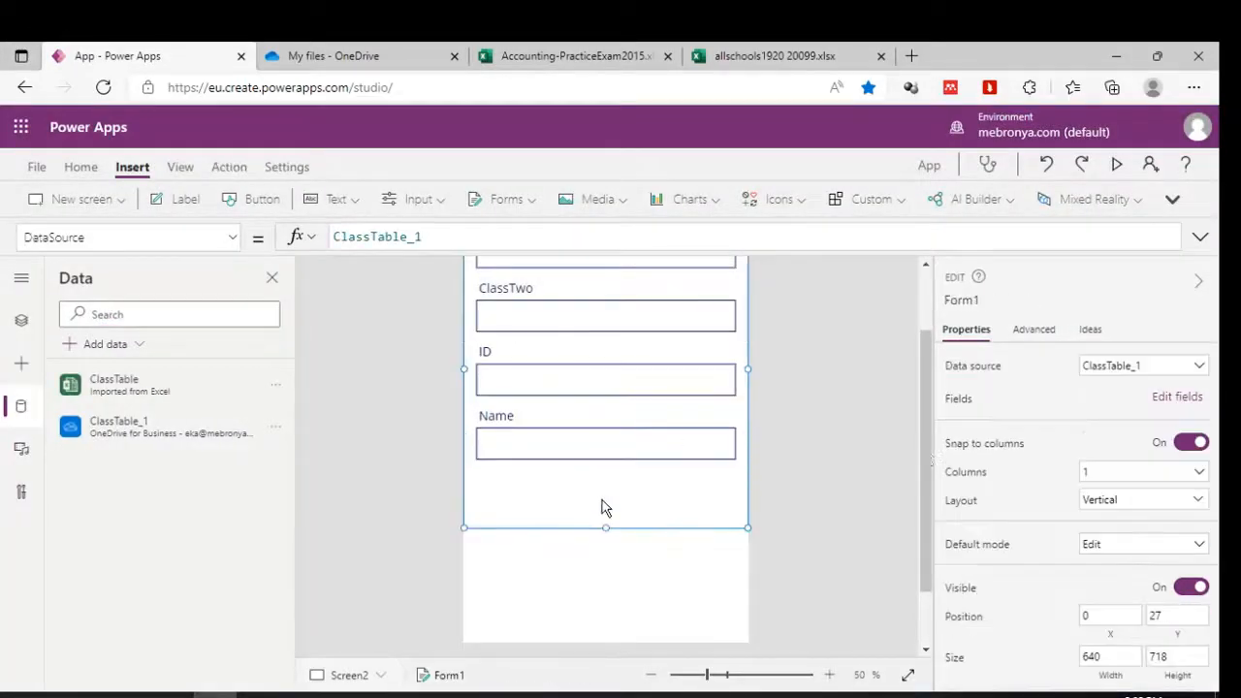
pyautogui.click(1123, 547)
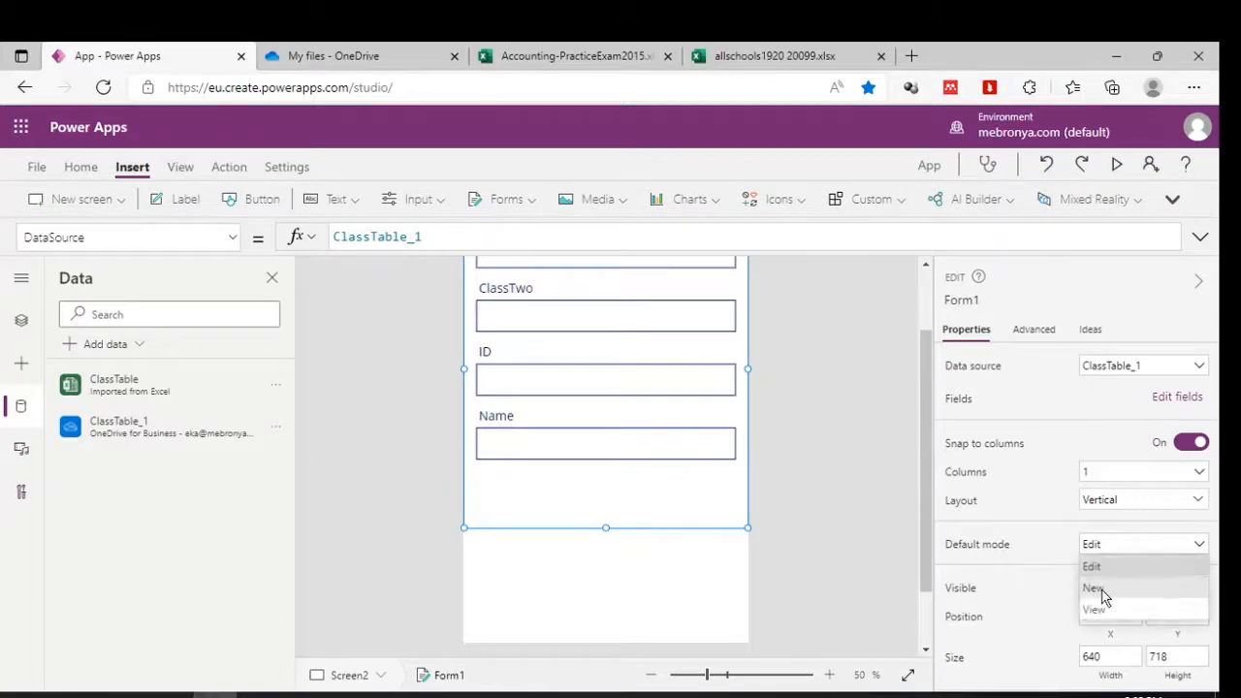
pyautogui.click(1094, 588)
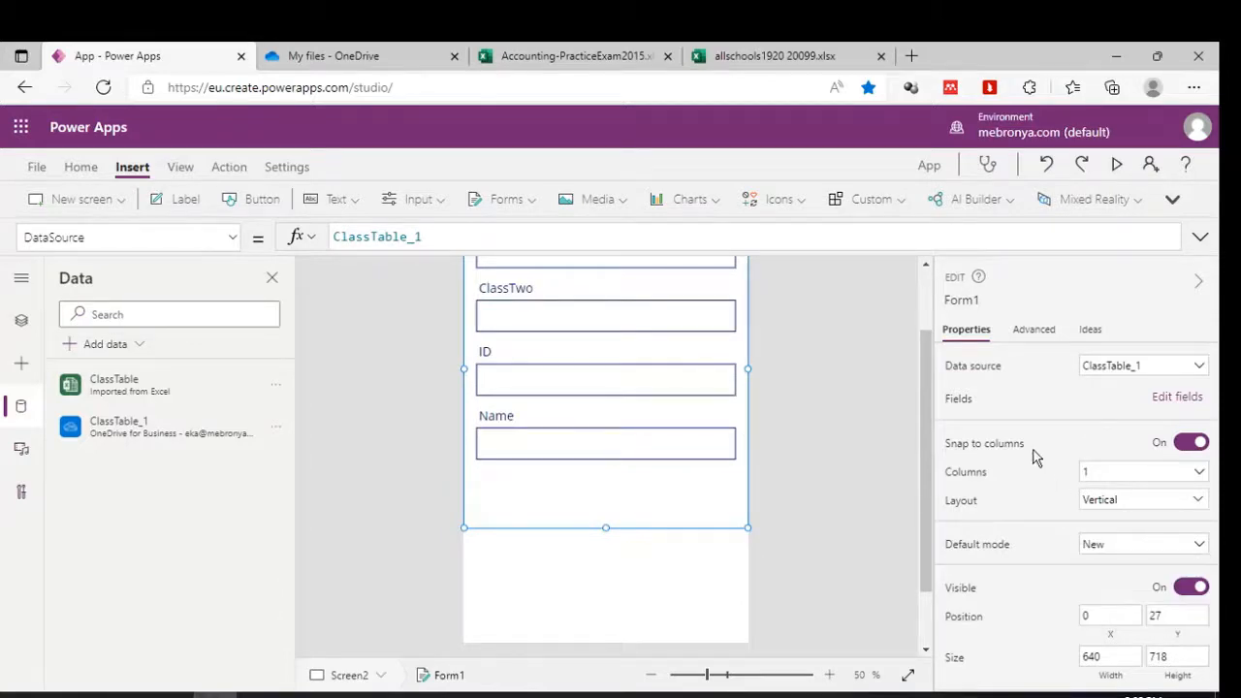
pyautogui.click(557, 55)
# Scroll through ClassTable in Accounting-PracticeExam2015, select the empty cell B7, and return to Power Apps.
pyautogui.scroll(-3, 336, 442)
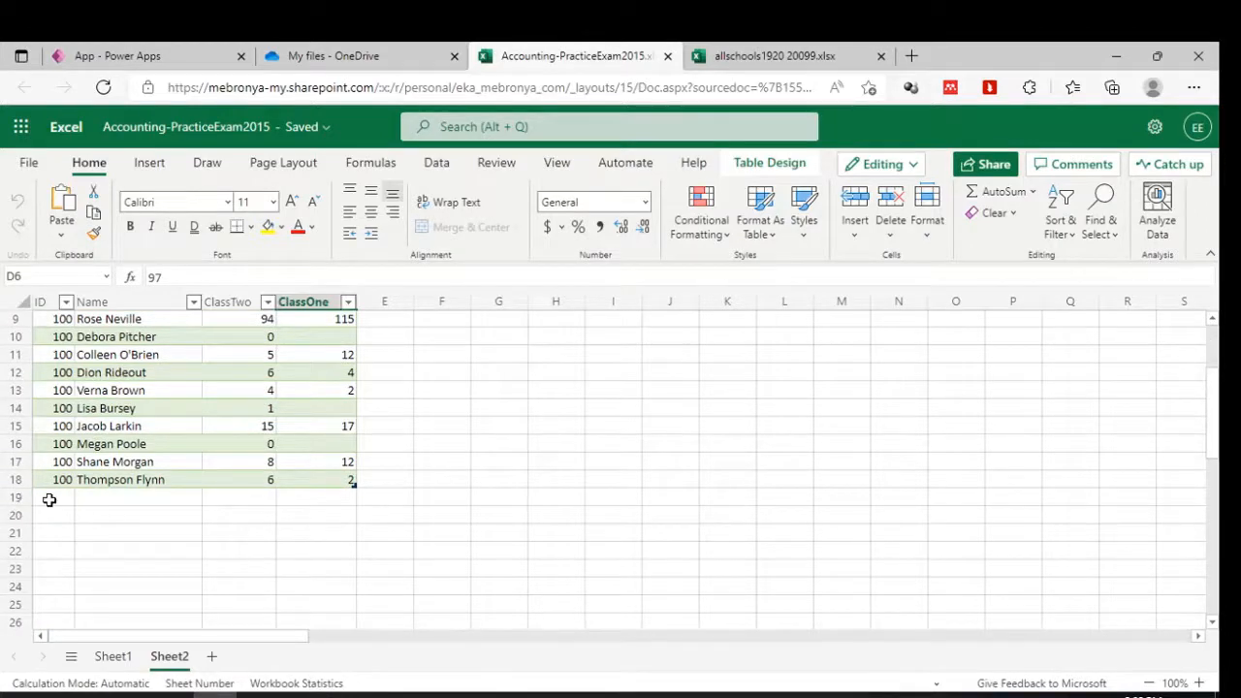
pyautogui.scroll(3, 48, 496)
pyautogui.click(106, 423)
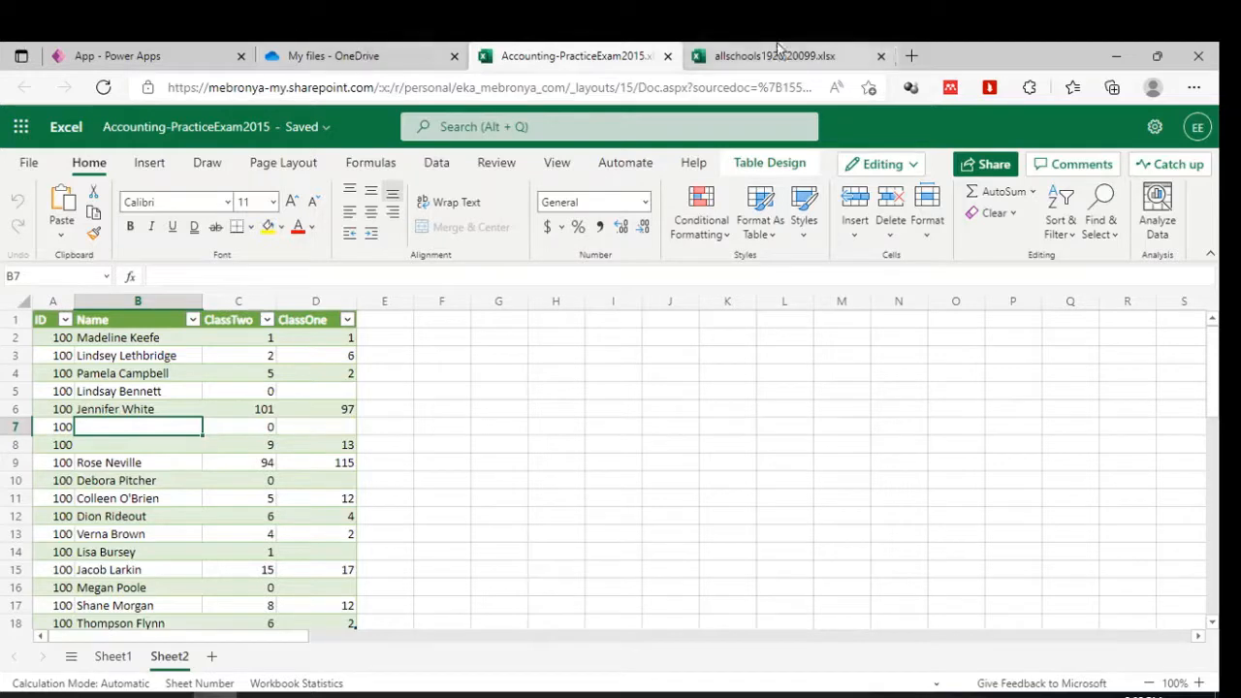
pyautogui.click(94, 51)
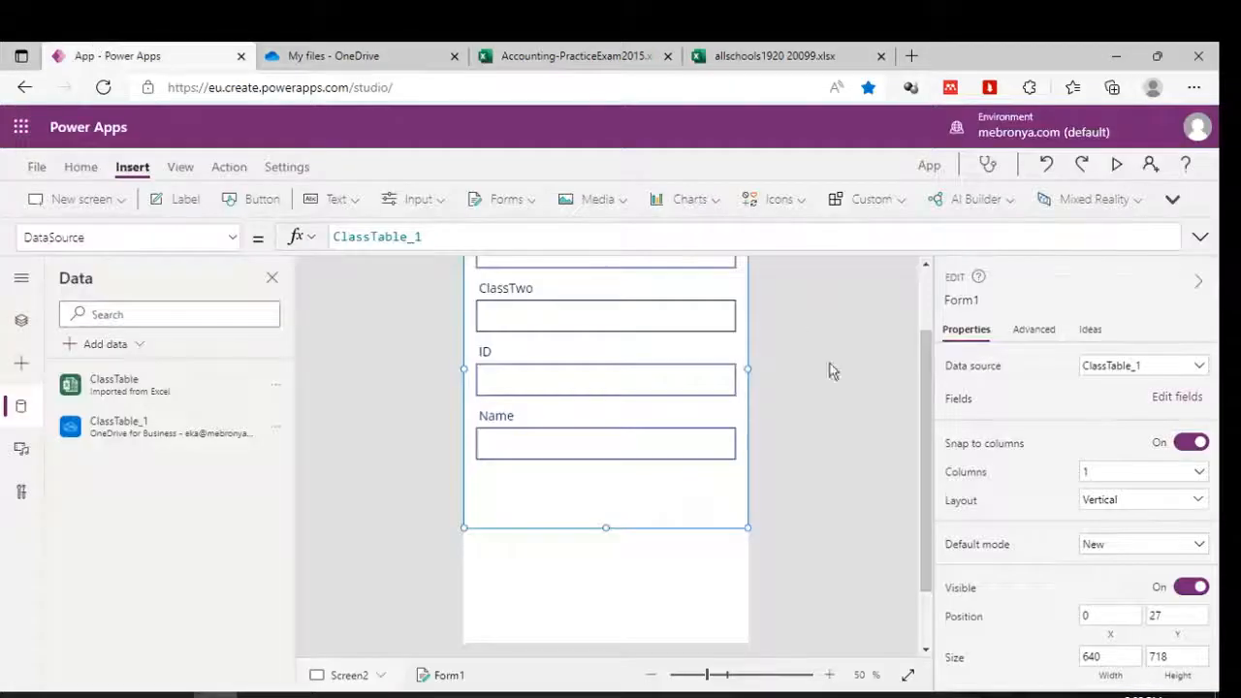
# Run the app in preview after briefly checking the Excel and OneDrive tabs.
pyautogui.click(854, 441)
pyautogui.click(1115, 165)
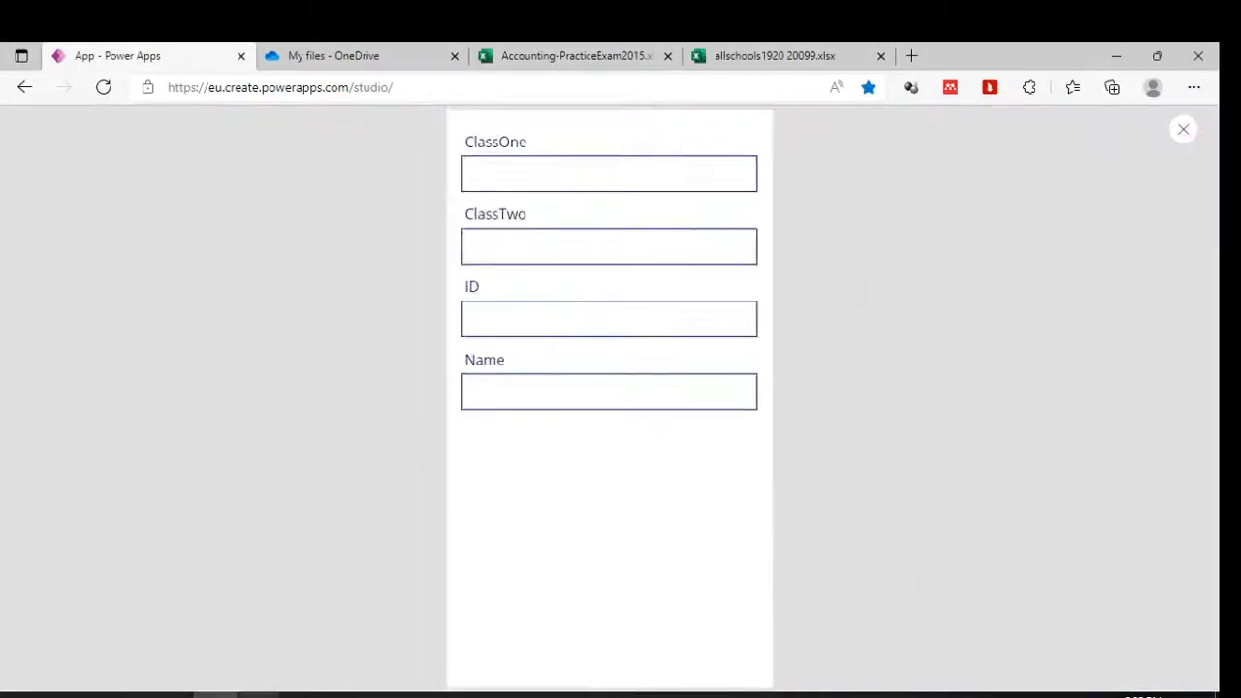
pyautogui.click(529, 176)
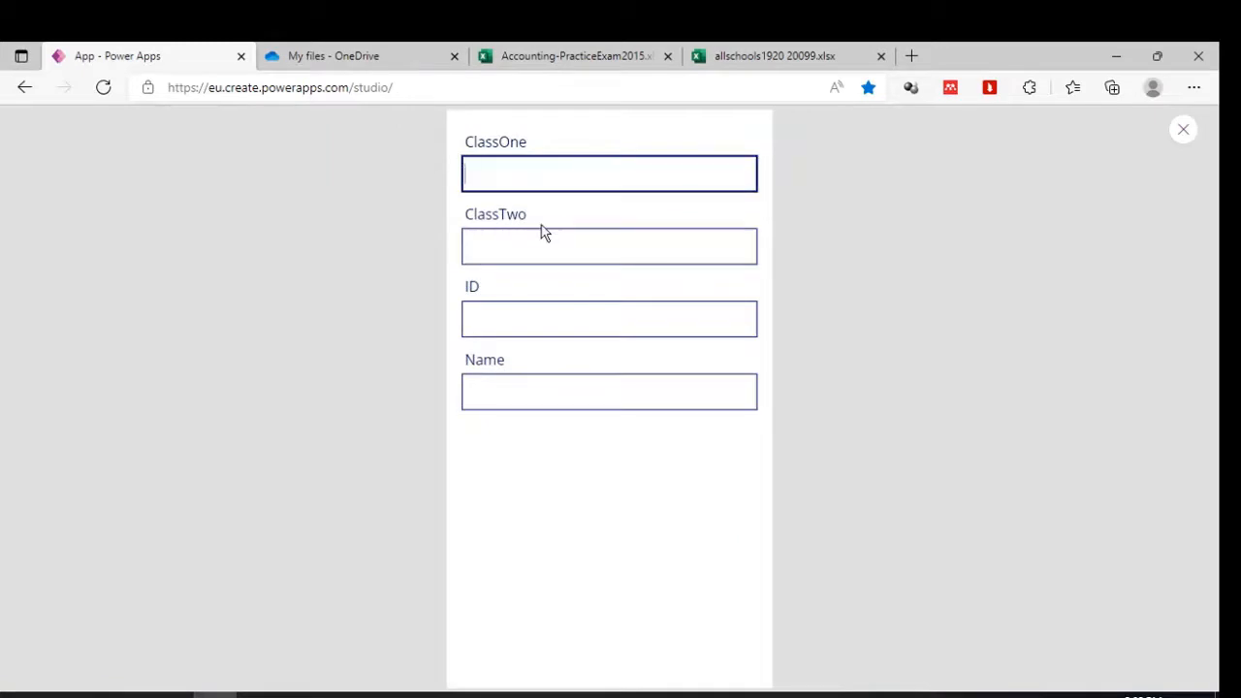
pyautogui.click(478, 55)
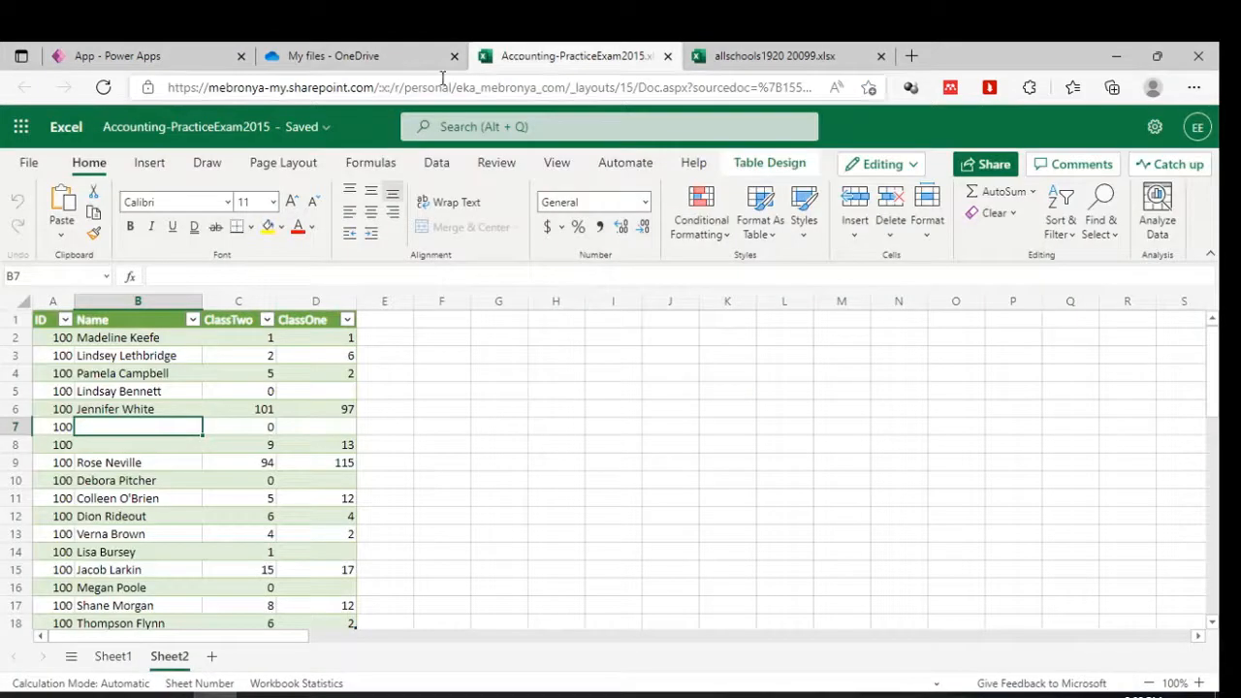
pyautogui.click(361, 55)
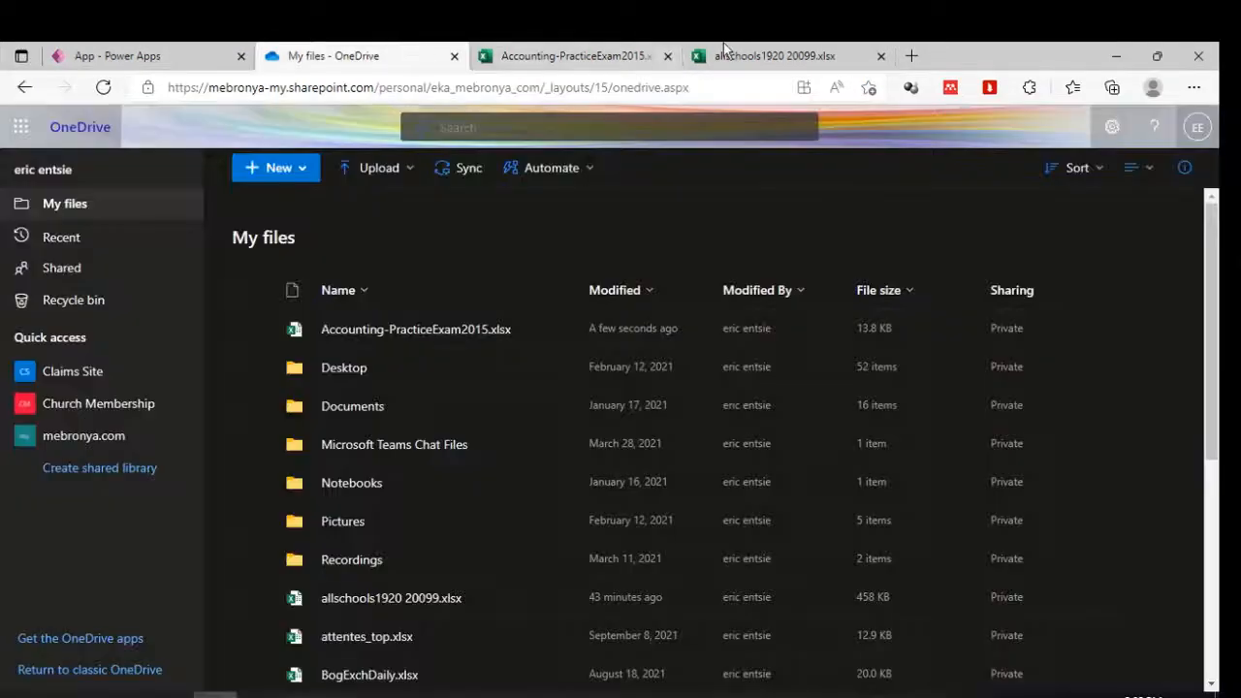
pyautogui.click(194, 55)
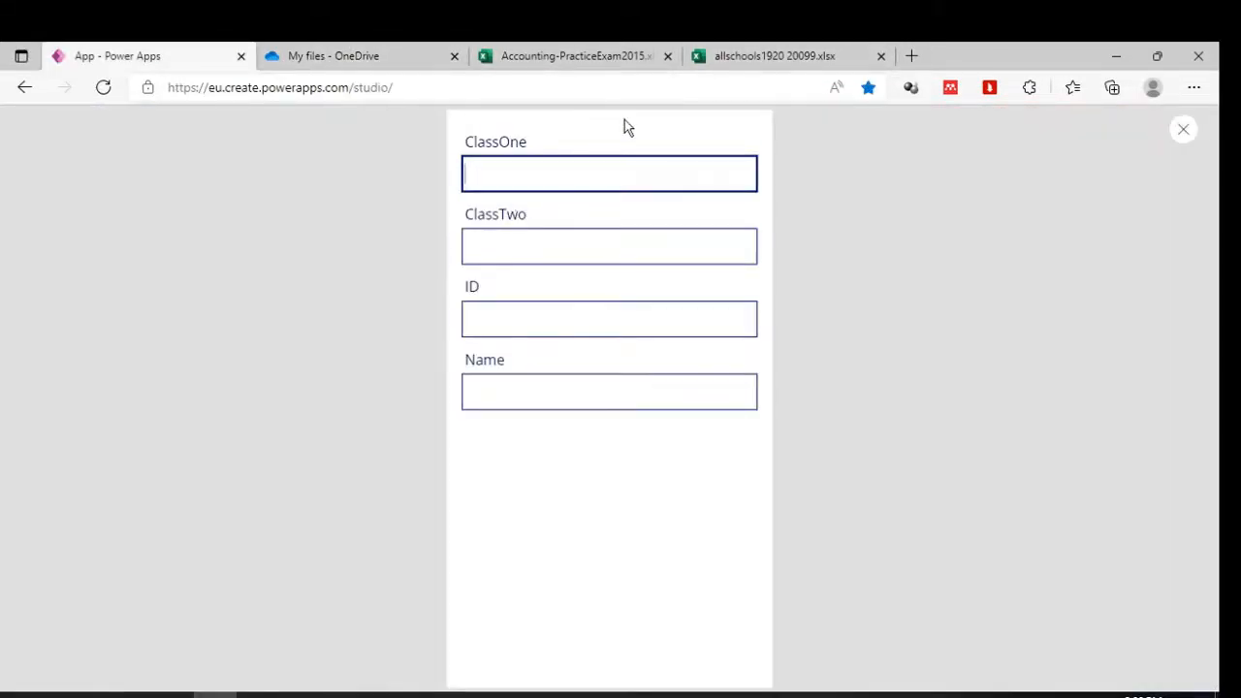
# Fill the form with ClassOne 'One', ClassTwo 'two', ID 900 and a student's name.
pyautogui.write('One')
pyautogui.click(554, 250)
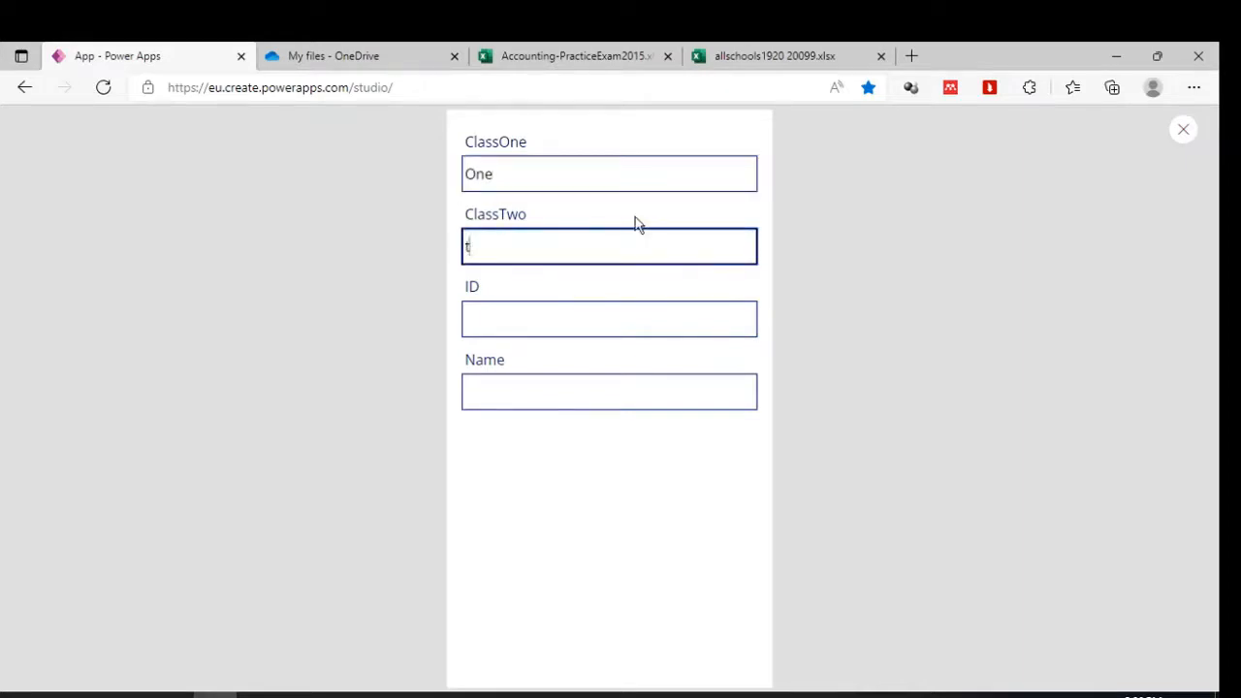
pyautogui.click(602, 312)
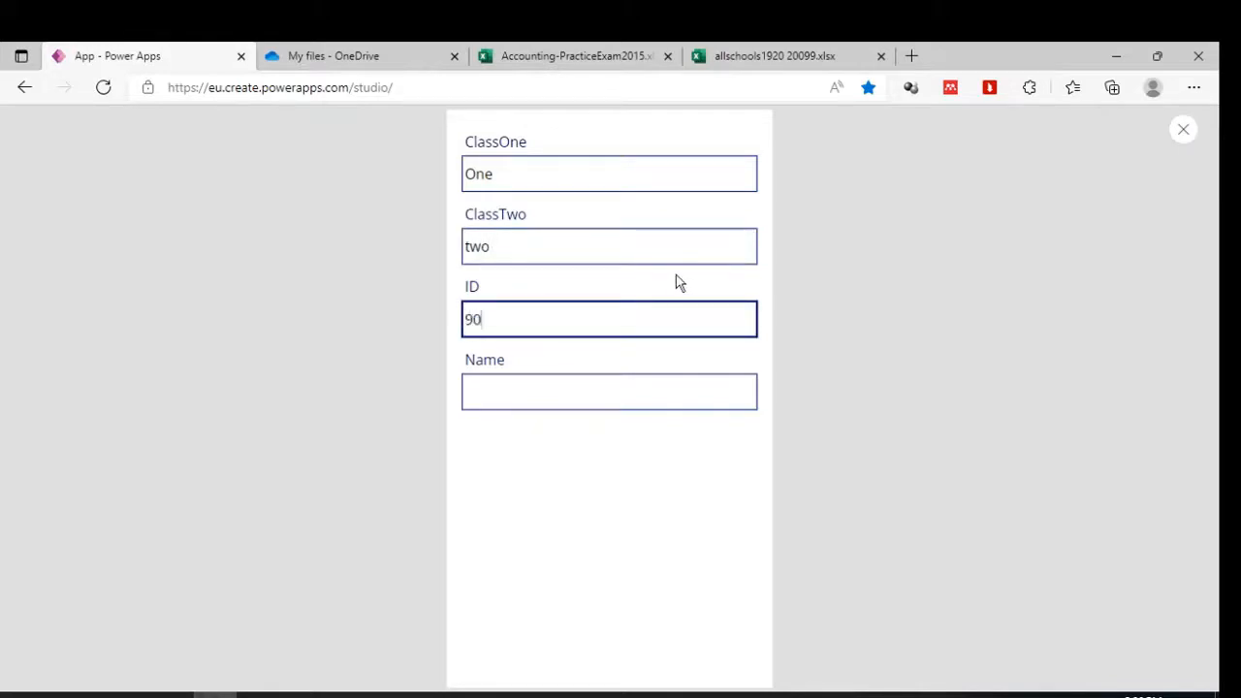
pyautogui.click(611, 393)
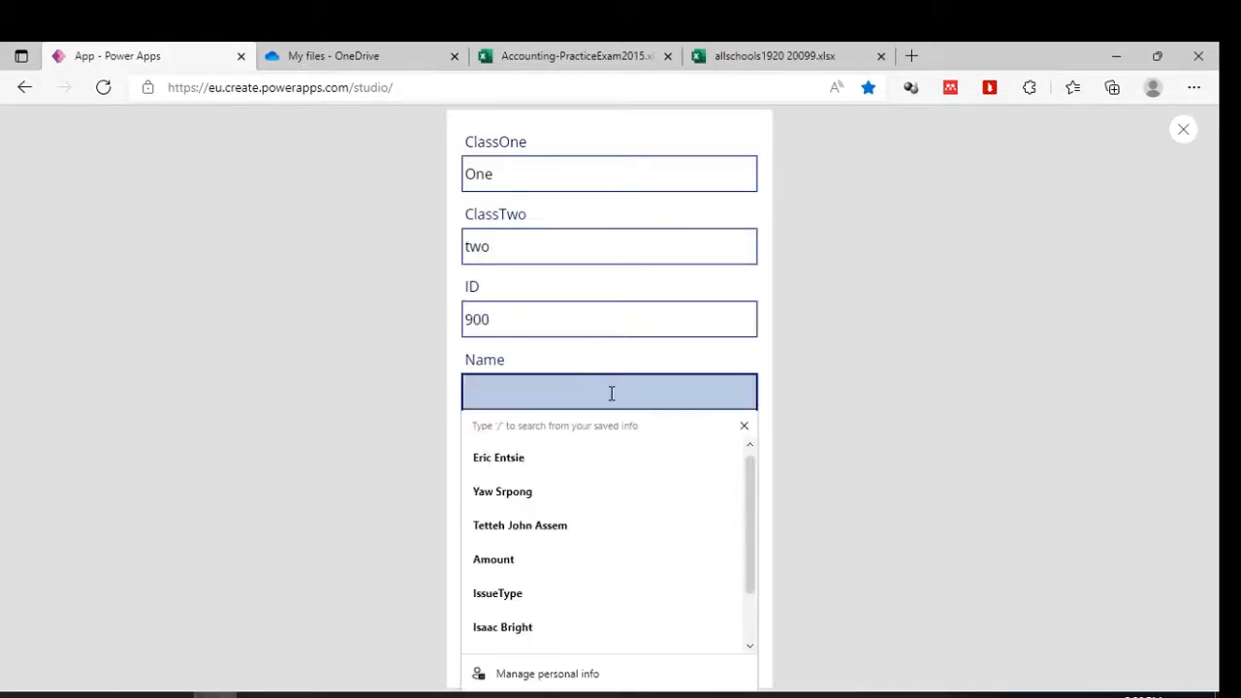
pyautogui.write('Eric')
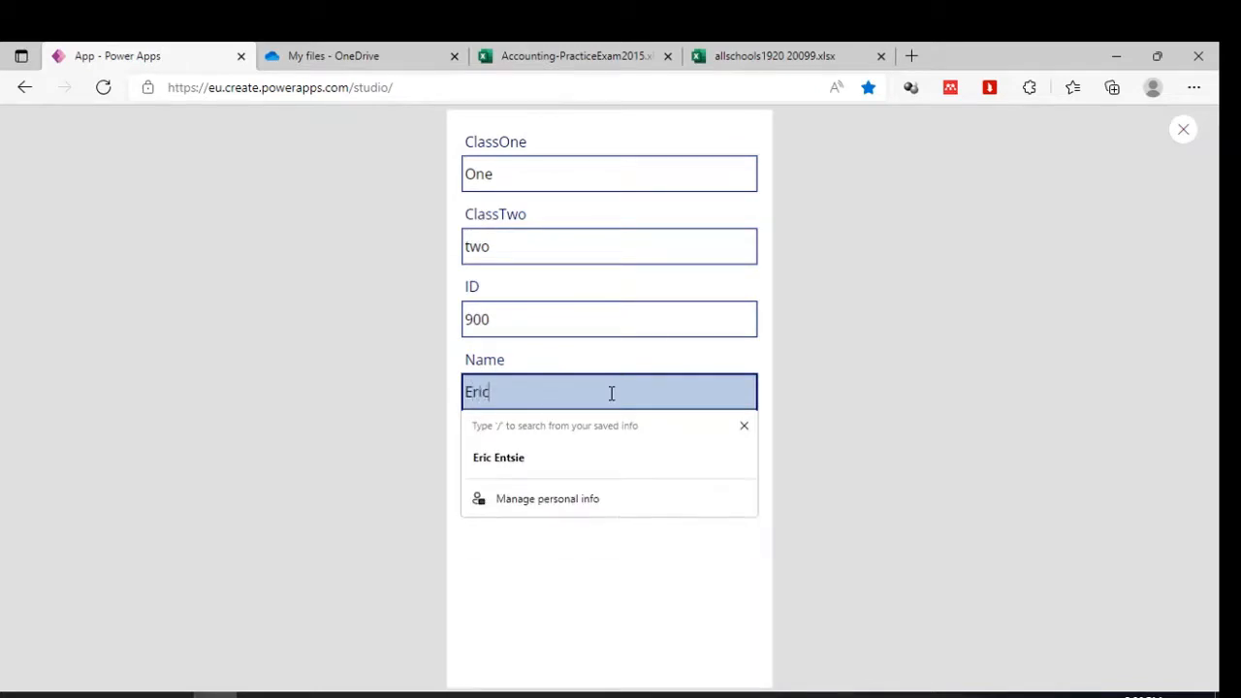
pyautogui.write(' Joe')
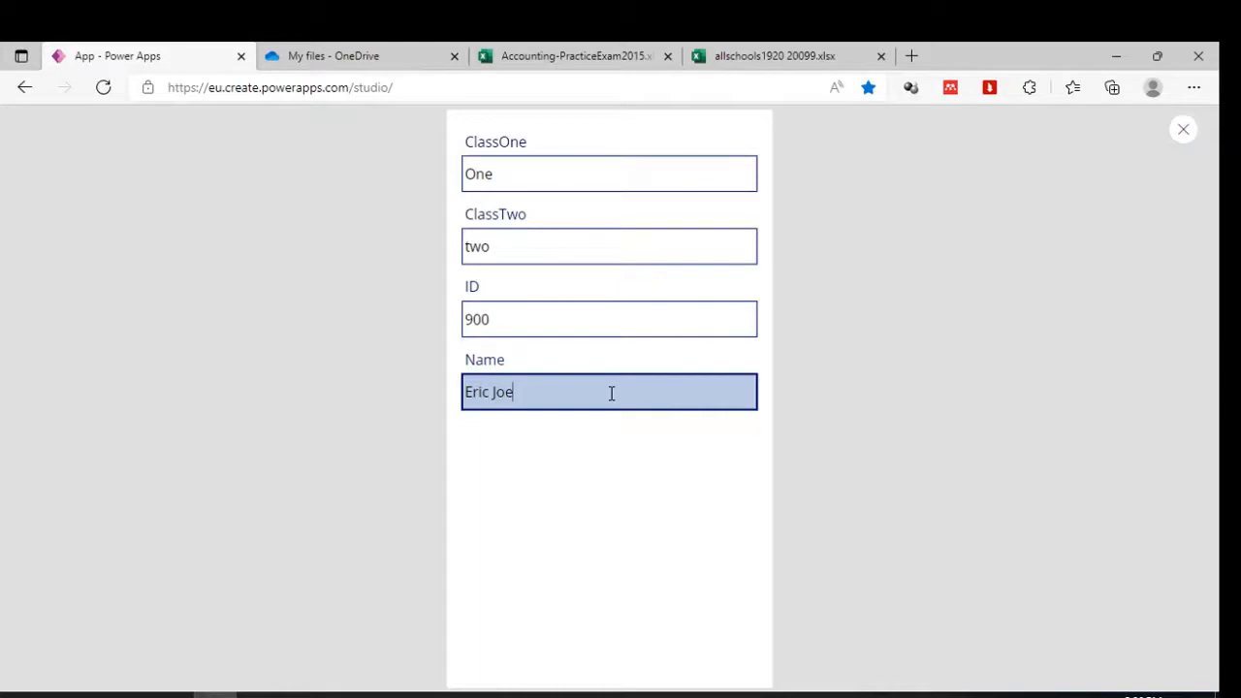
# Close the preview, add a button below the Name field, and delete the old top button.
pyautogui.click(1184, 129)
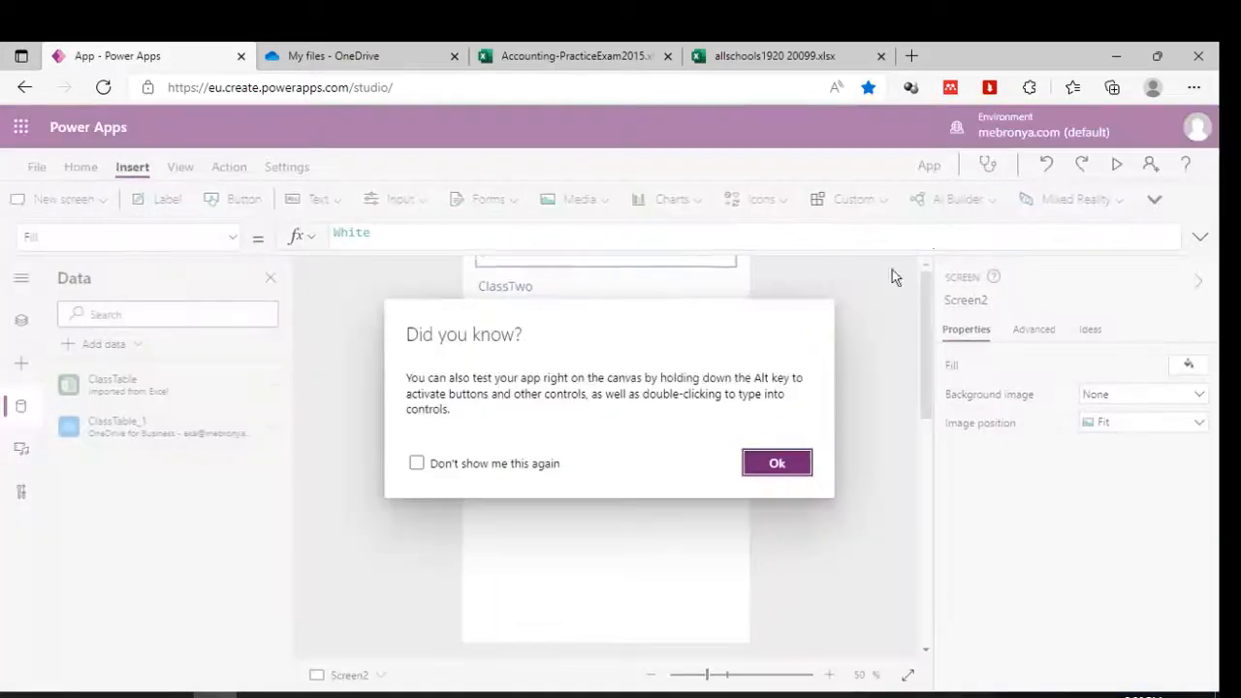
pyautogui.click(801, 459)
pyautogui.click(668, 514)
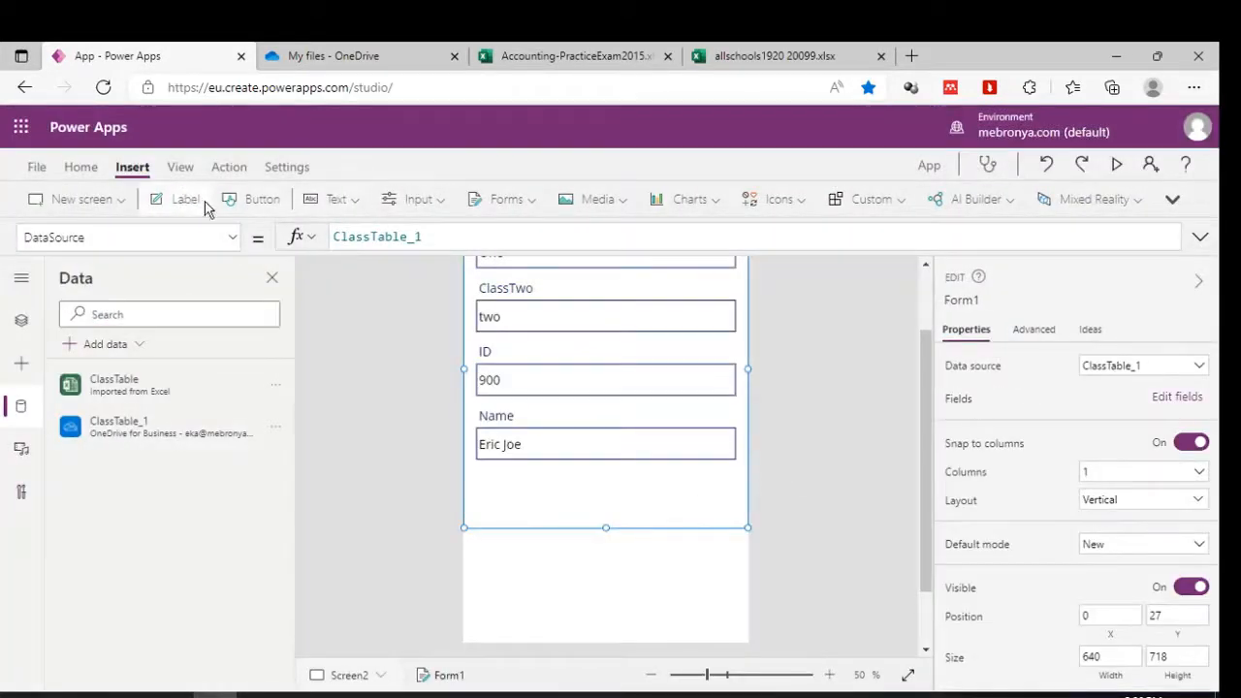
pyautogui.click(251, 199)
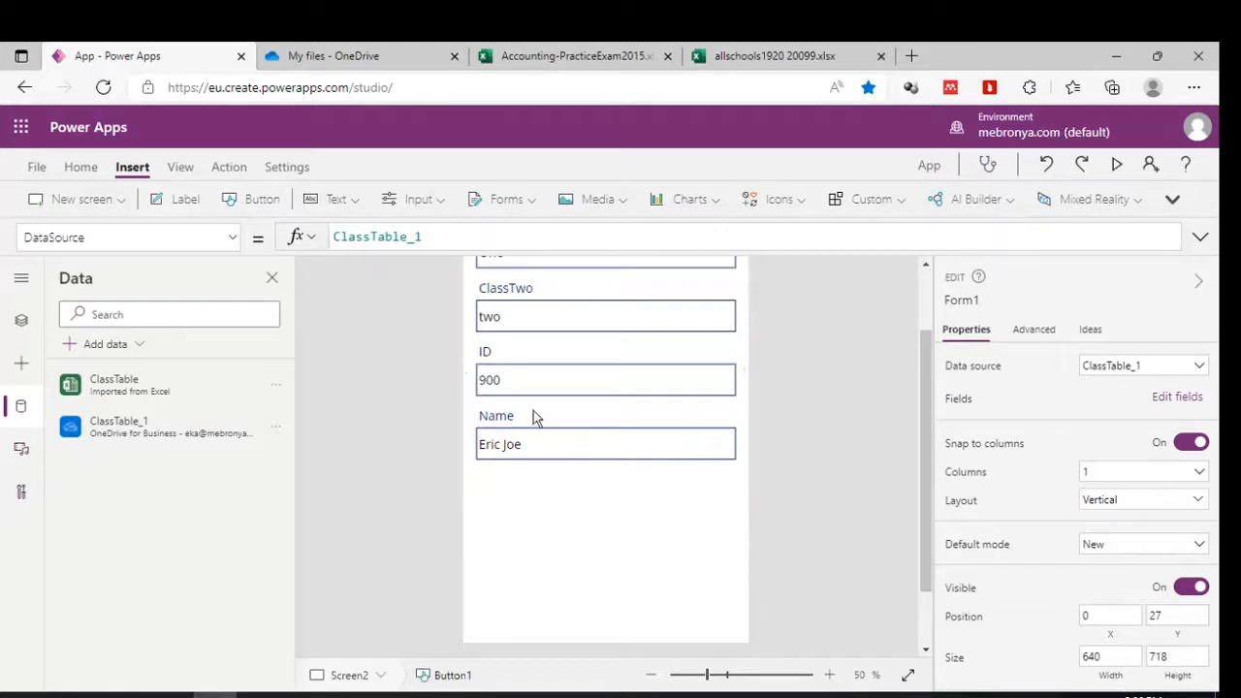
pyautogui.click(262, 199)
pyautogui.scroll(1, 823, 353)
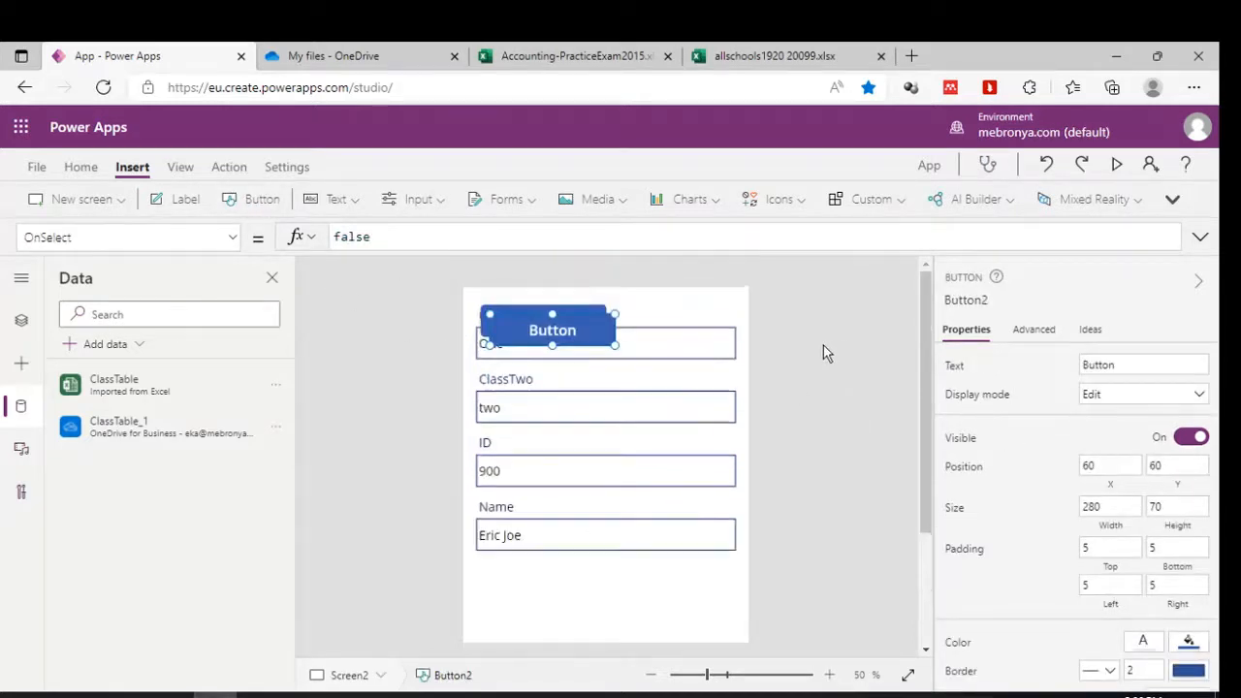
pyautogui.moveTo(523, 329); pyautogui.dragTo(529, 605)
pyautogui.click(563, 321)
pyautogui.press('Delete')
# Set the new button's OnSelect formula to SubmitForm(Form1), then start the preview.
pyautogui.click(552, 605)
pyautogui.doubleClick(366, 237)
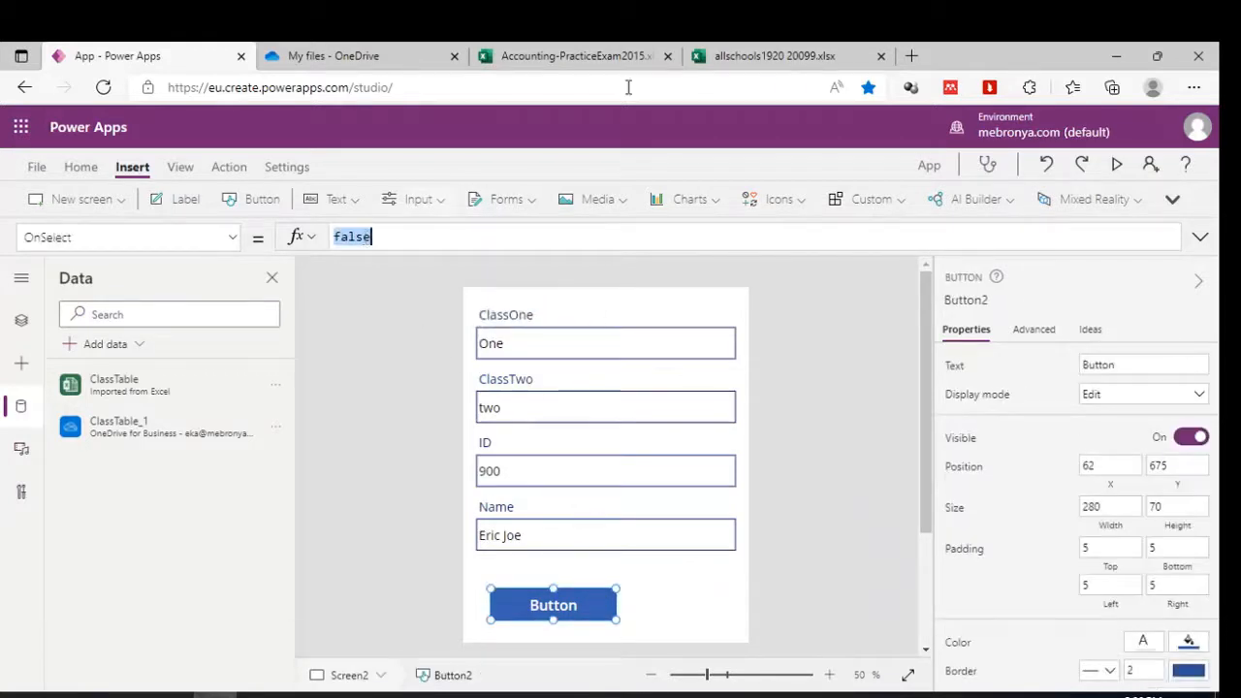
pyautogui.press('BackSpace')
pyautogui.write('Submit')
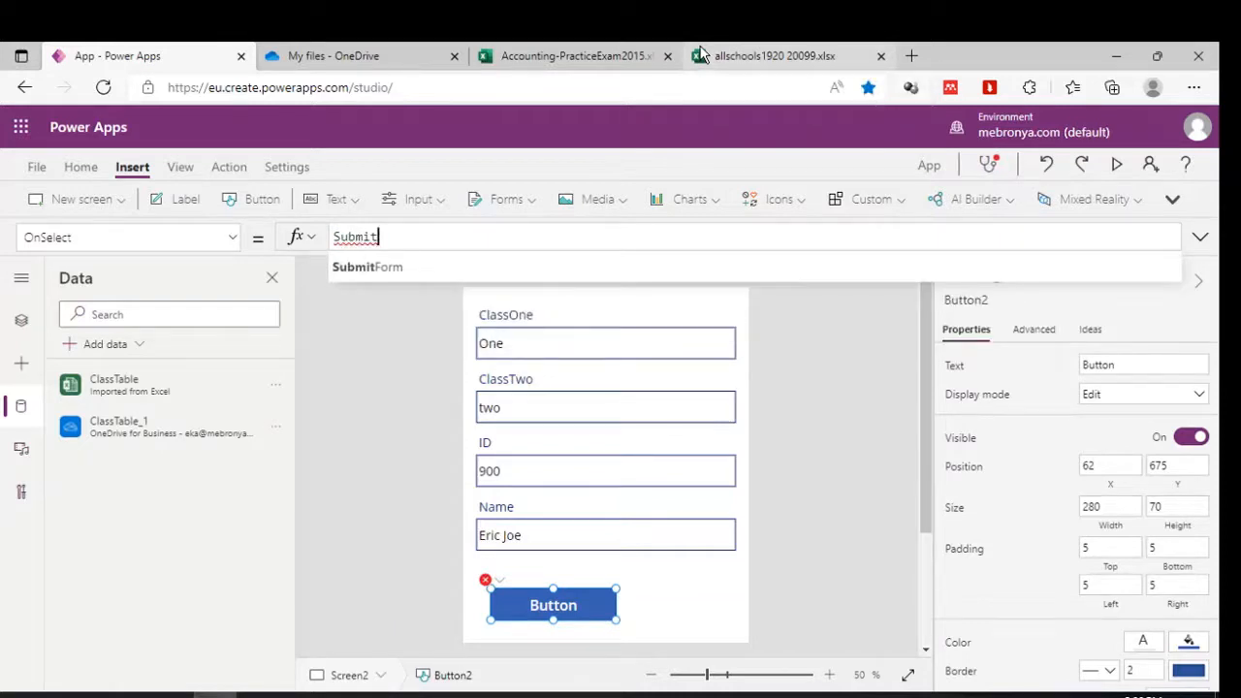
pyautogui.click(369, 268)
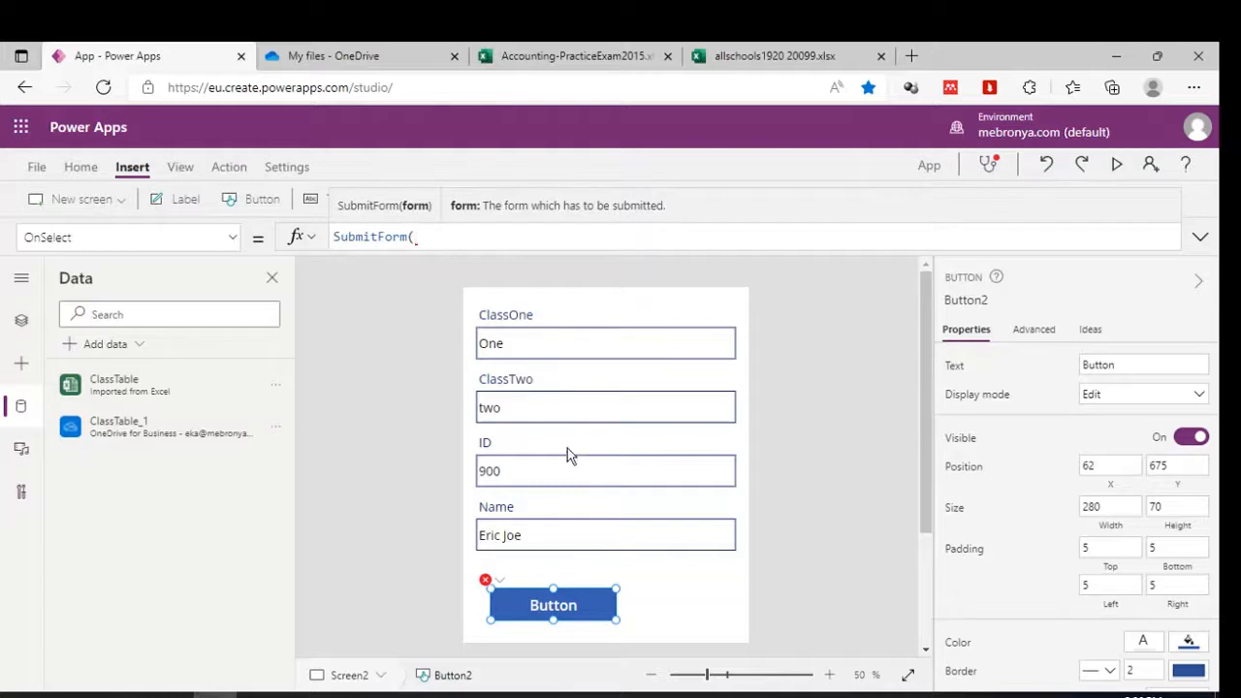
pyautogui.click(640, 520)
pyautogui.click(684, 582)
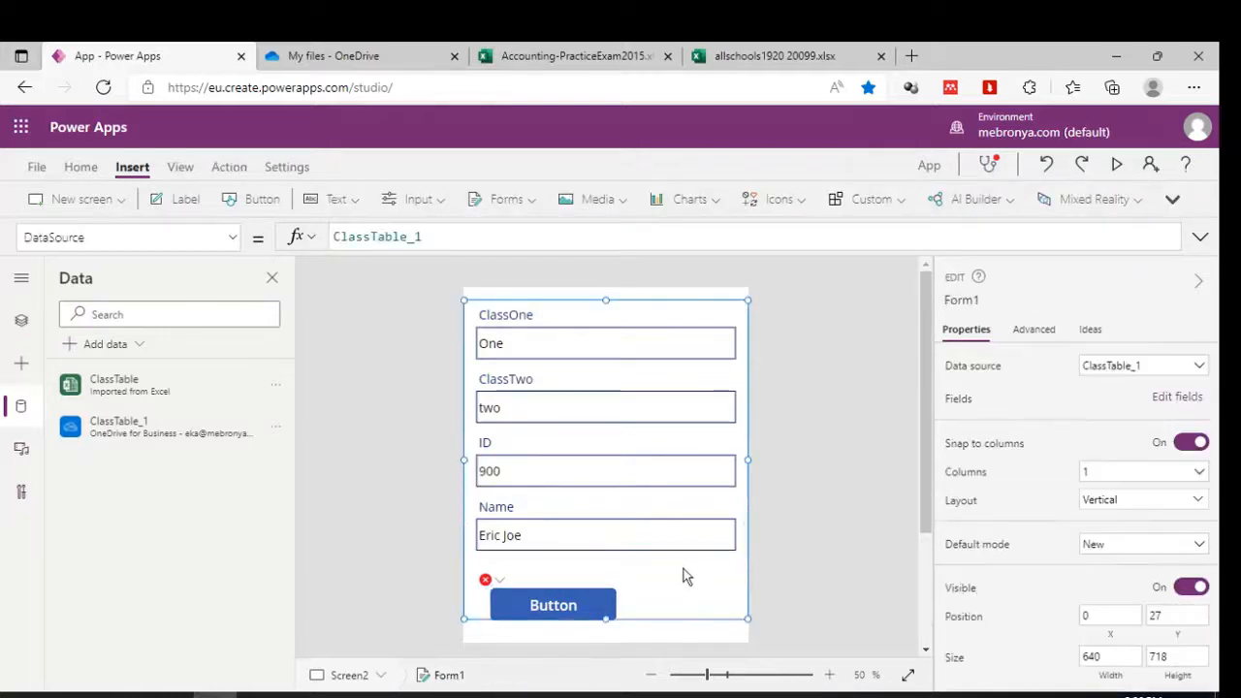
pyautogui.click(568, 609)
pyautogui.click(423, 238)
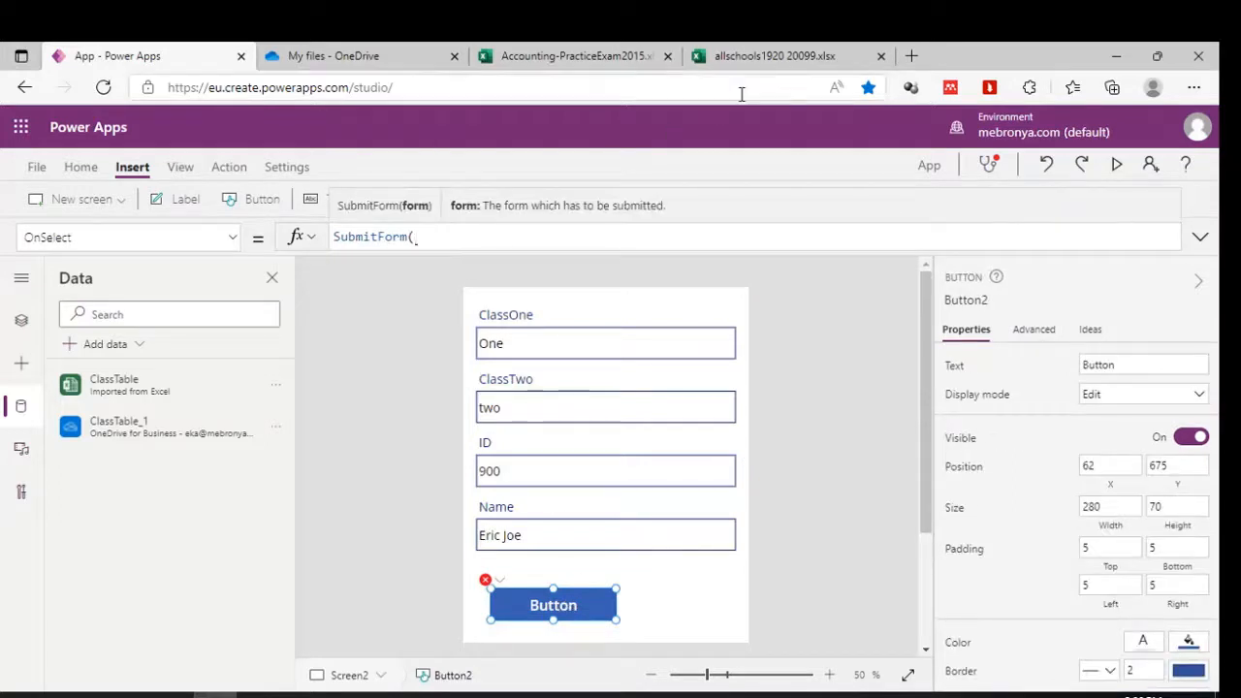
pyautogui.write('F')
pyautogui.write('orm1')
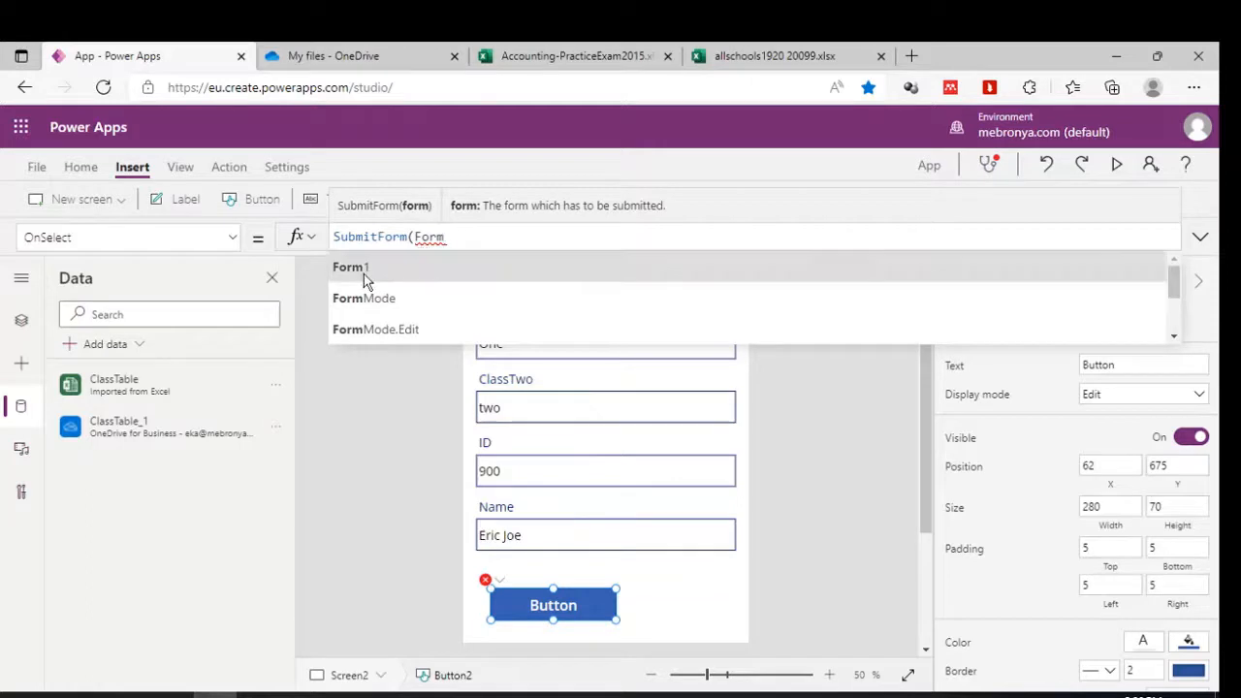
pyautogui.click(360, 271)
pyautogui.write(')')
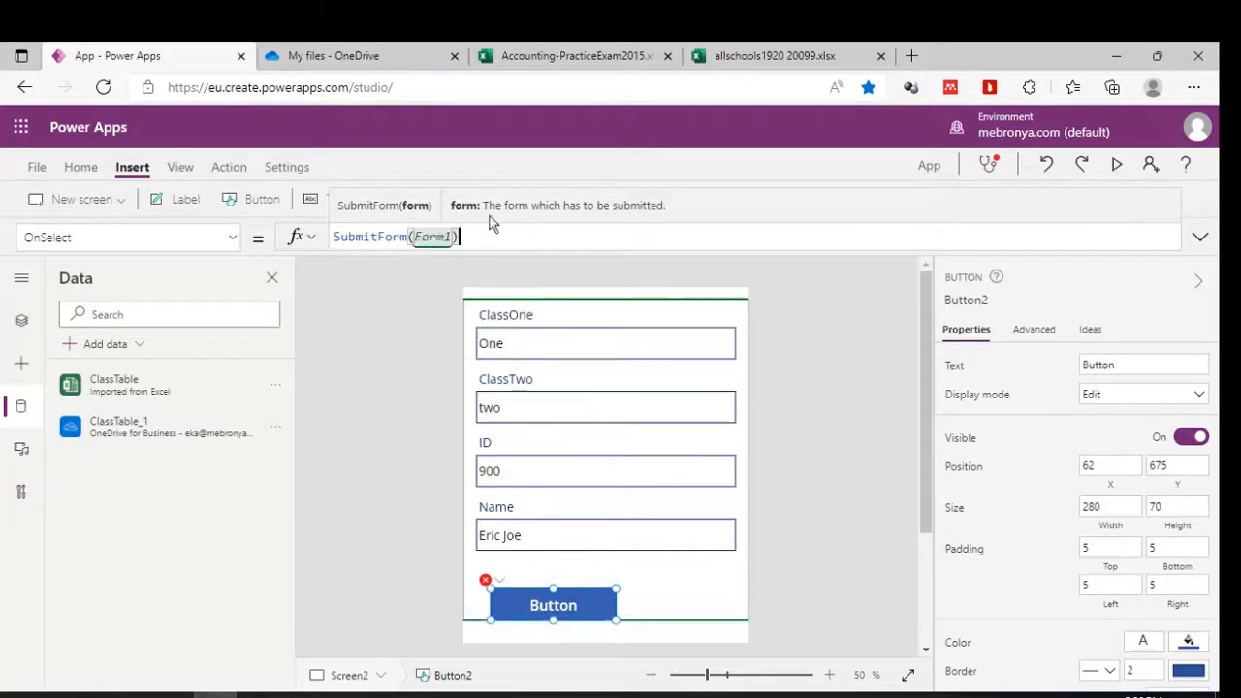
pyautogui.click(1102, 172)
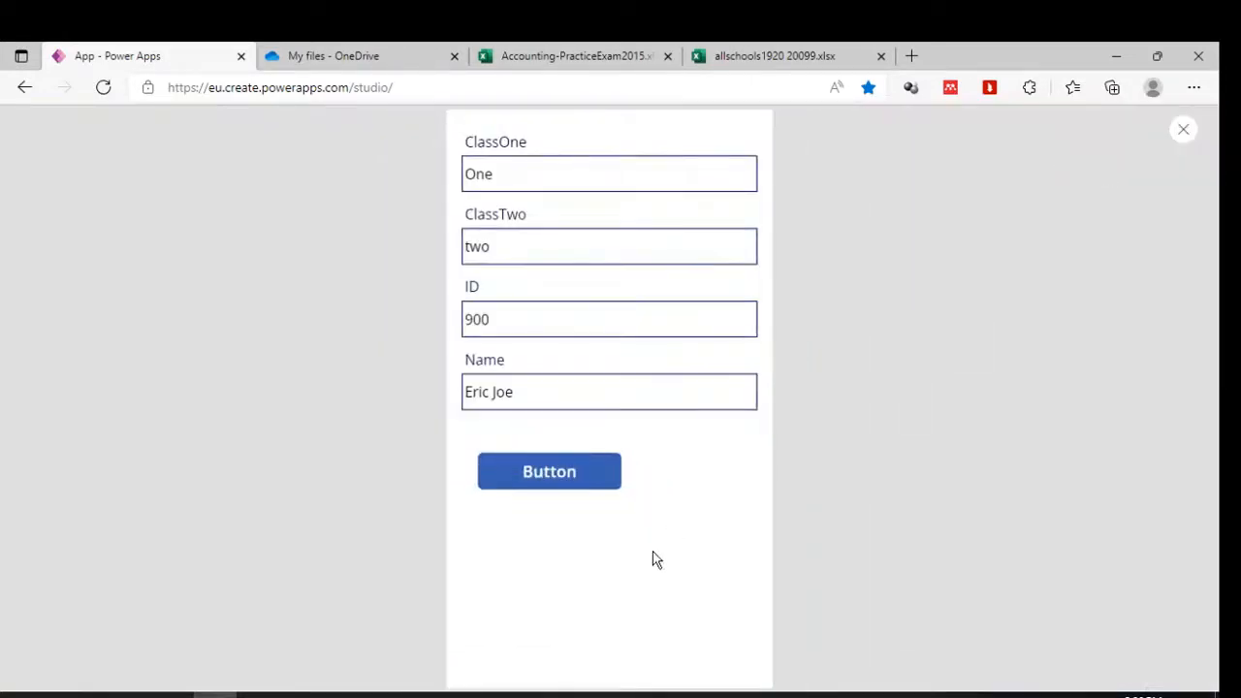
# Close the spare Excel workbook tabs and submit the ID 900 record from the preview.
pyautogui.click(580, 47)
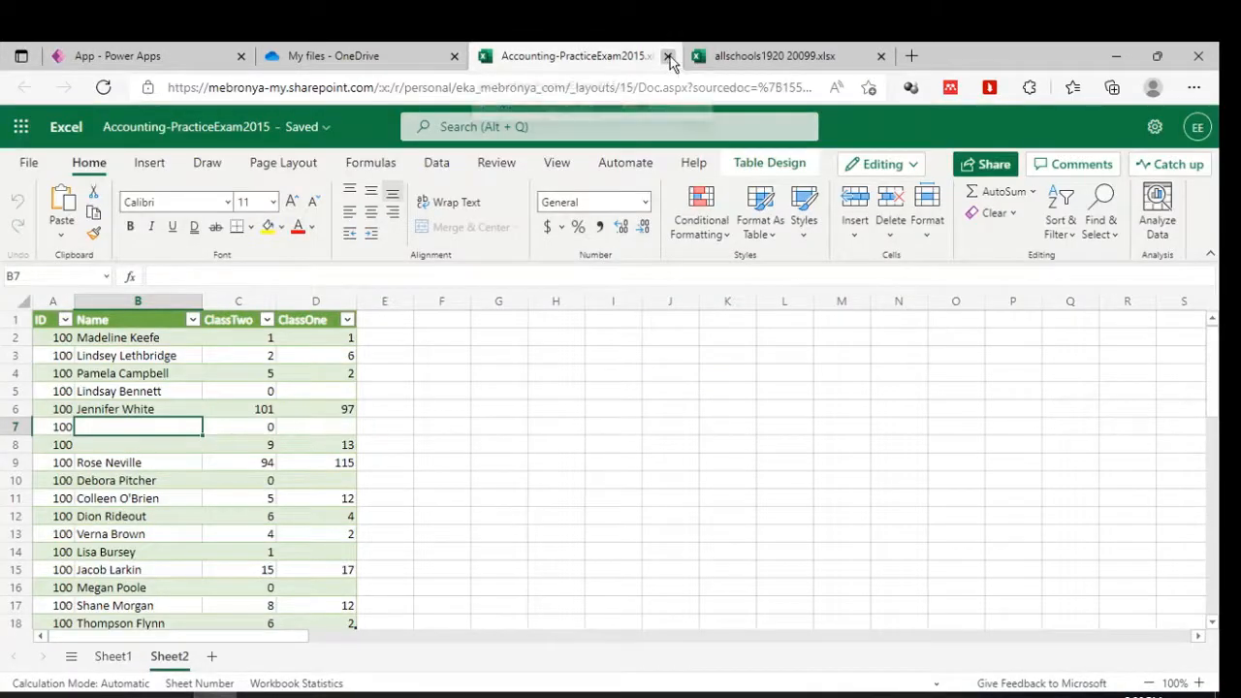
pyautogui.click(668, 57)
pyautogui.click(668, 57)
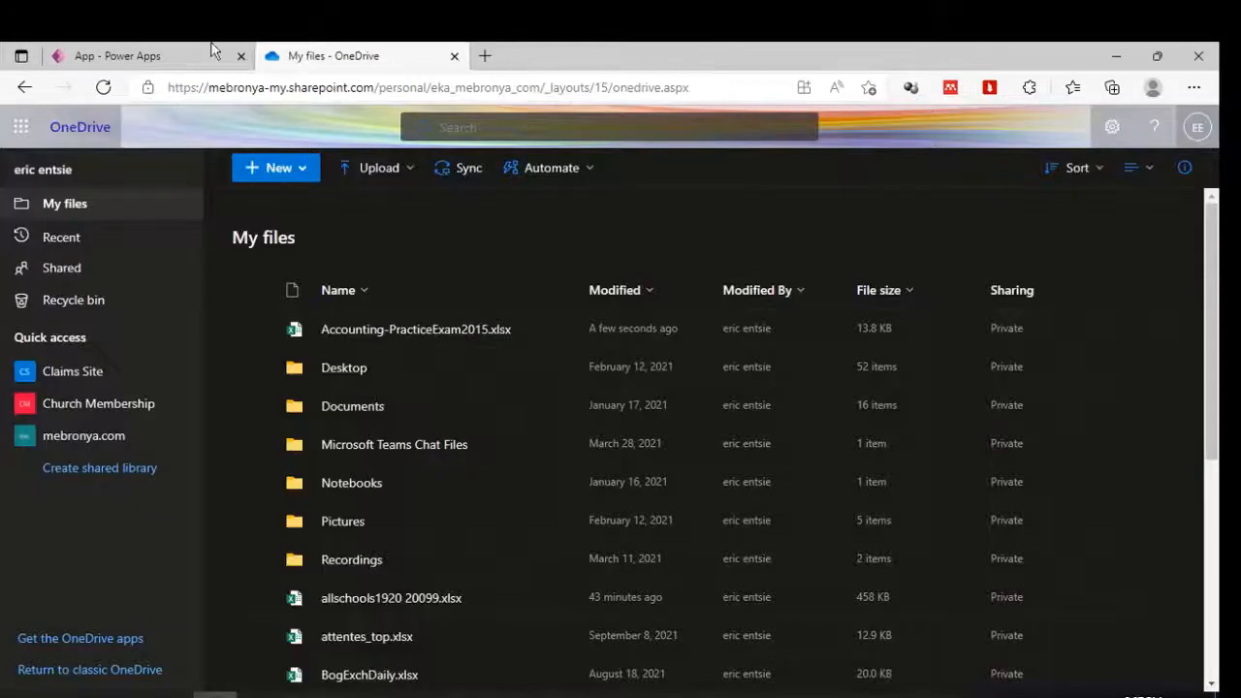
pyautogui.click(114, 53)
pyautogui.click(551, 483)
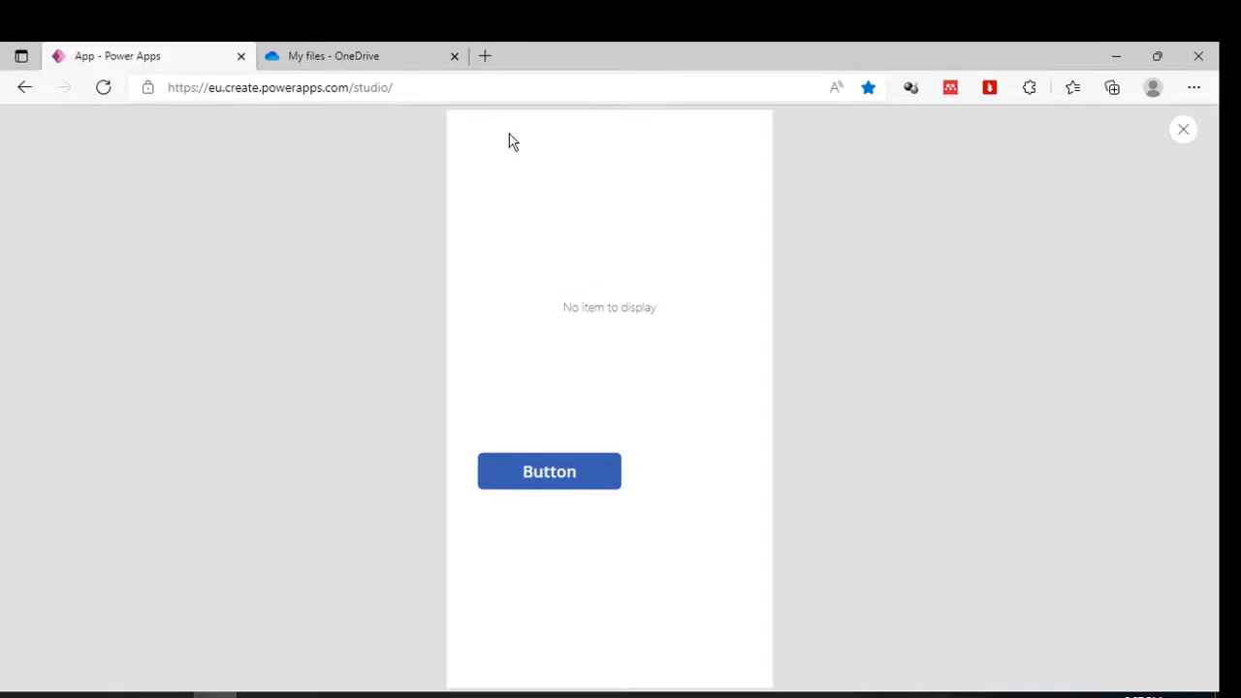
# Close the preview and reopen Accounting-PracticeExam2015.xlsx from the OneDrive file list.
pyautogui.click(1183, 129)
pyautogui.click(780, 465)
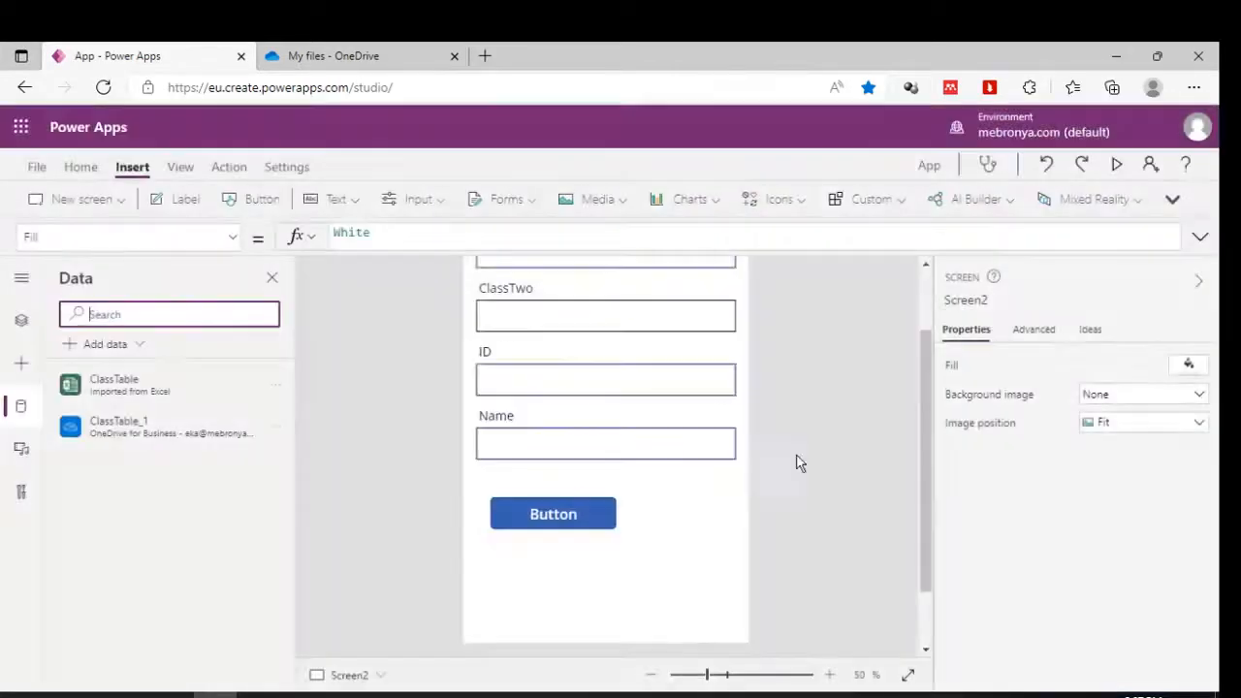
pyautogui.click(334, 54)
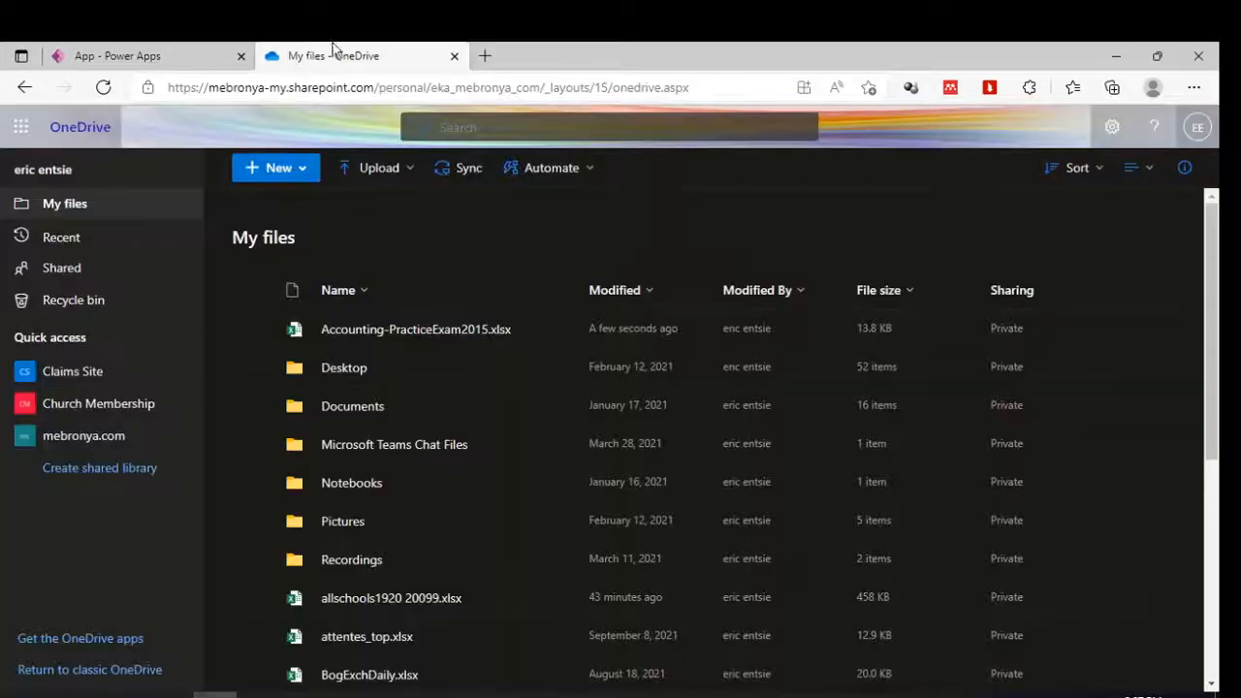
pyautogui.click(398, 334)
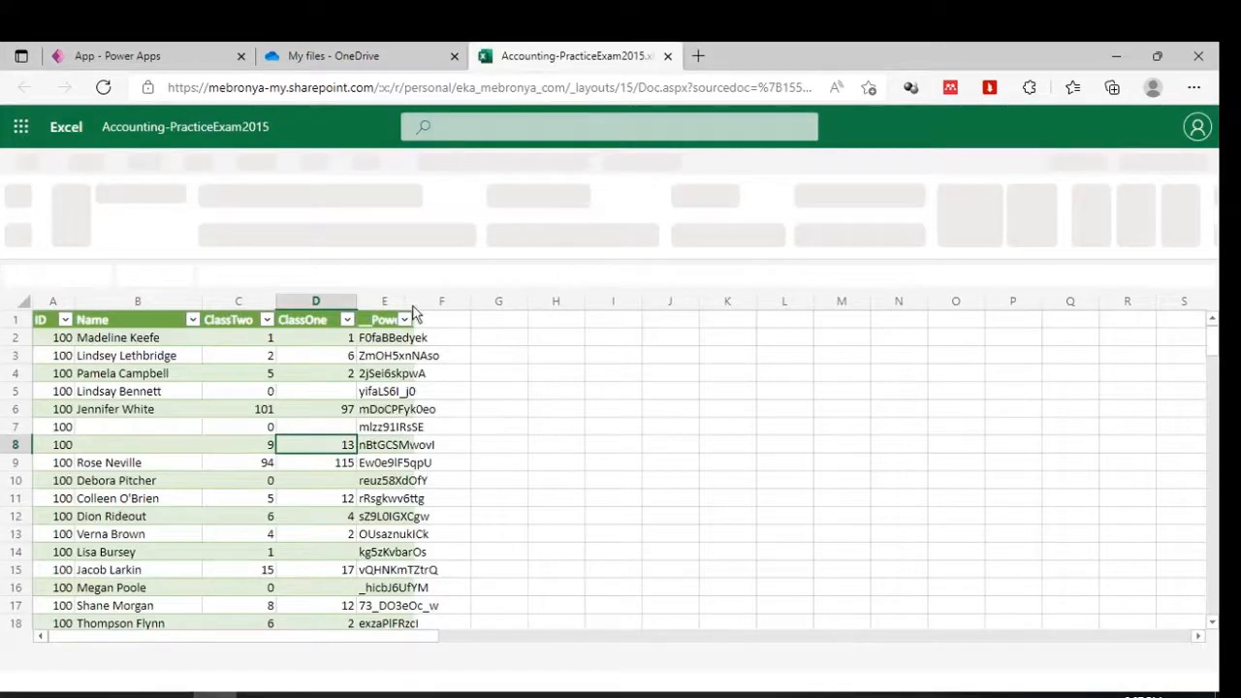
# Widen column E and fill the new row 19 (ID 900) yellow.
pyautogui.moveTo(415, 311); pyautogui.dragTo(481, 311)
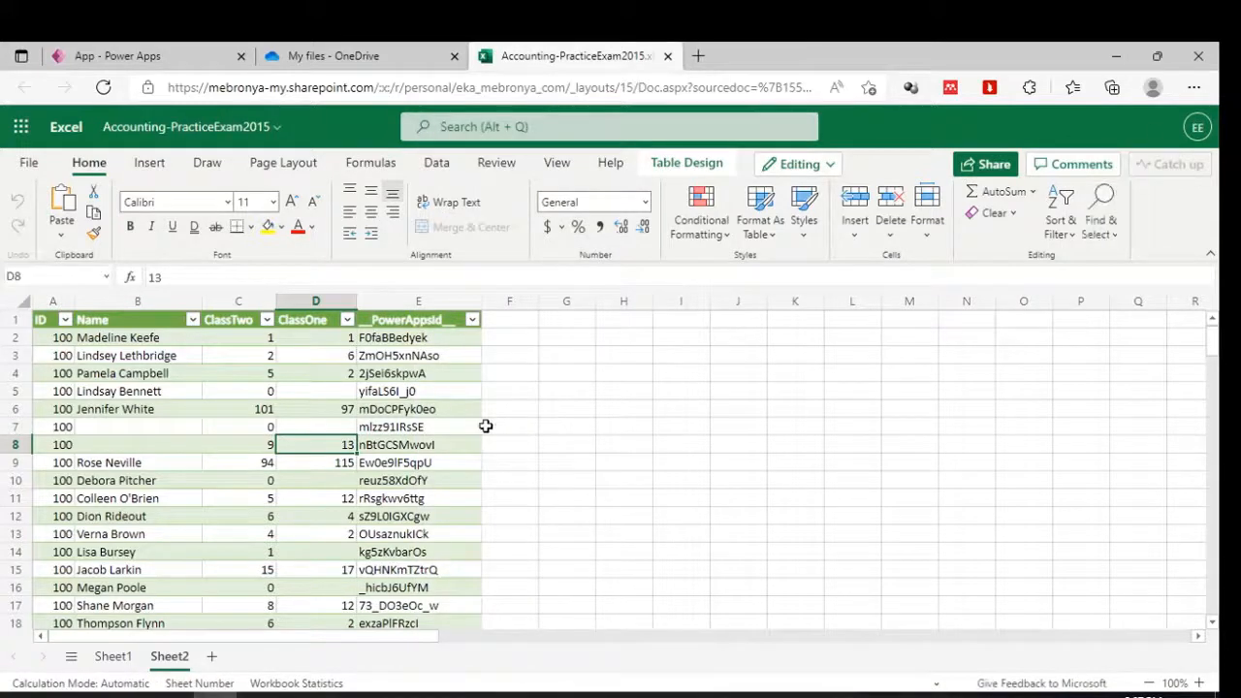
pyautogui.click(534, 444)
pyautogui.scroll(-3, 532, 446)
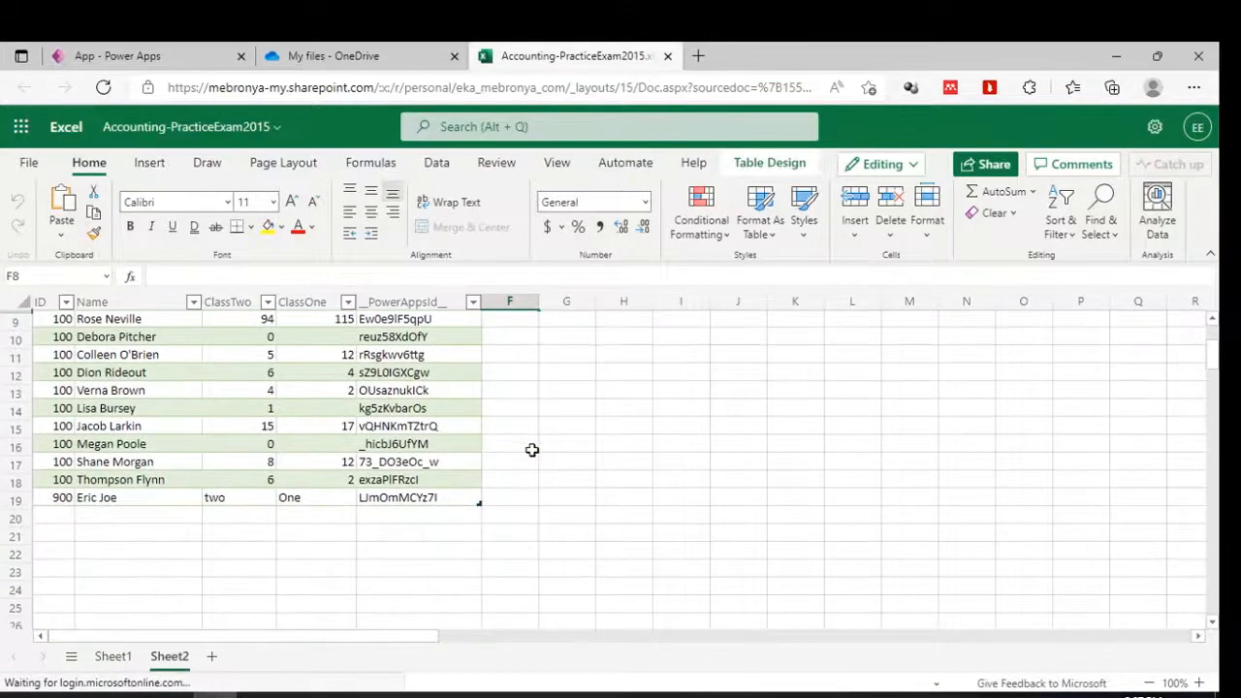
pyautogui.click(13, 497)
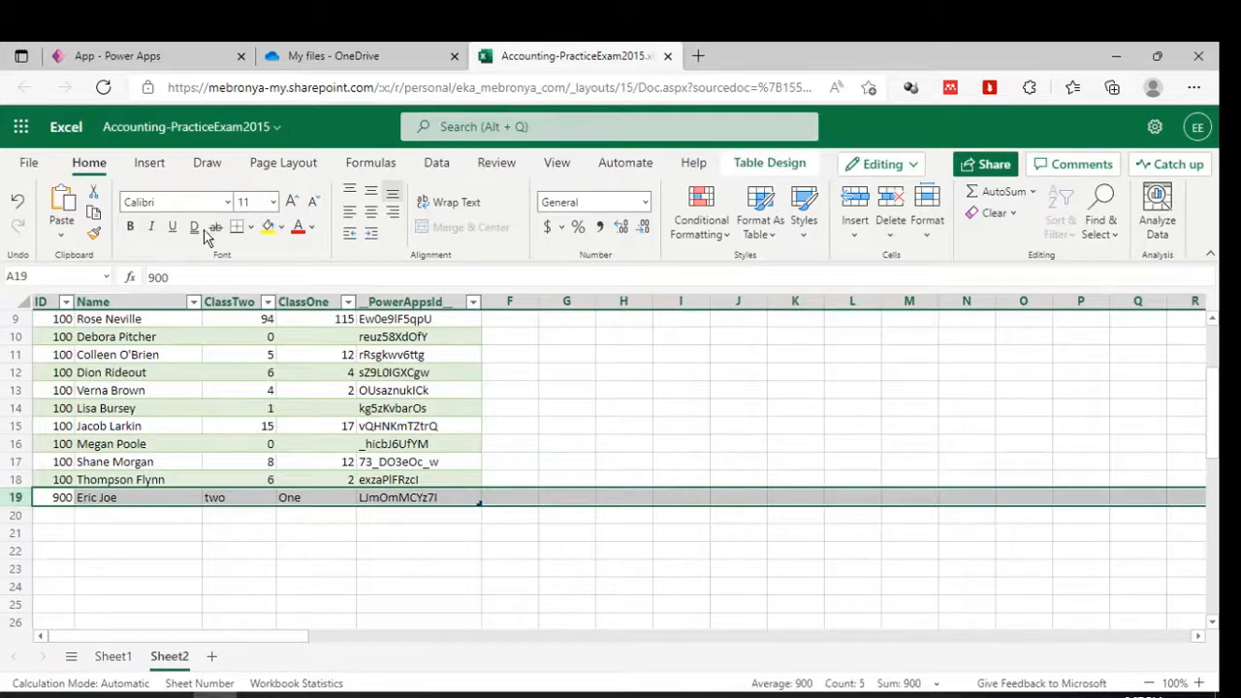
pyautogui.click(267, 227)
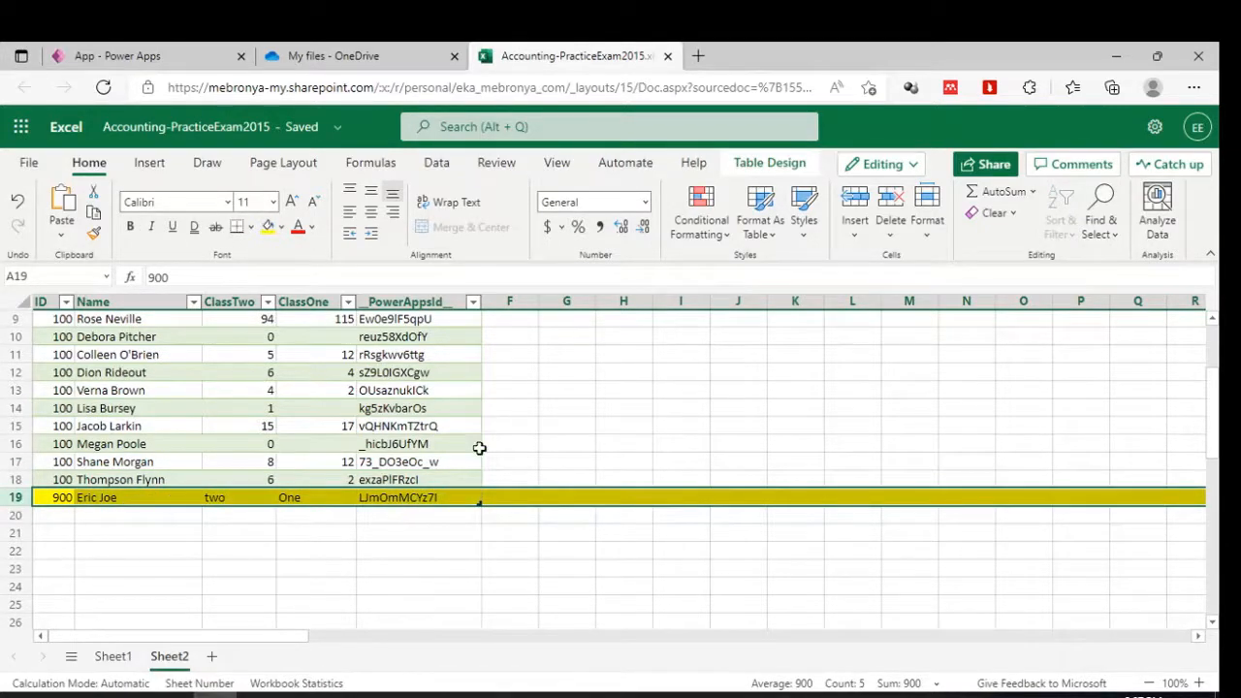
# Select the __PowerAppsId__ column and its values E2:E14, then return to Power Apps.
pyautogui.scroll(3, 523, 392)
pyautogui.click(419, 308)
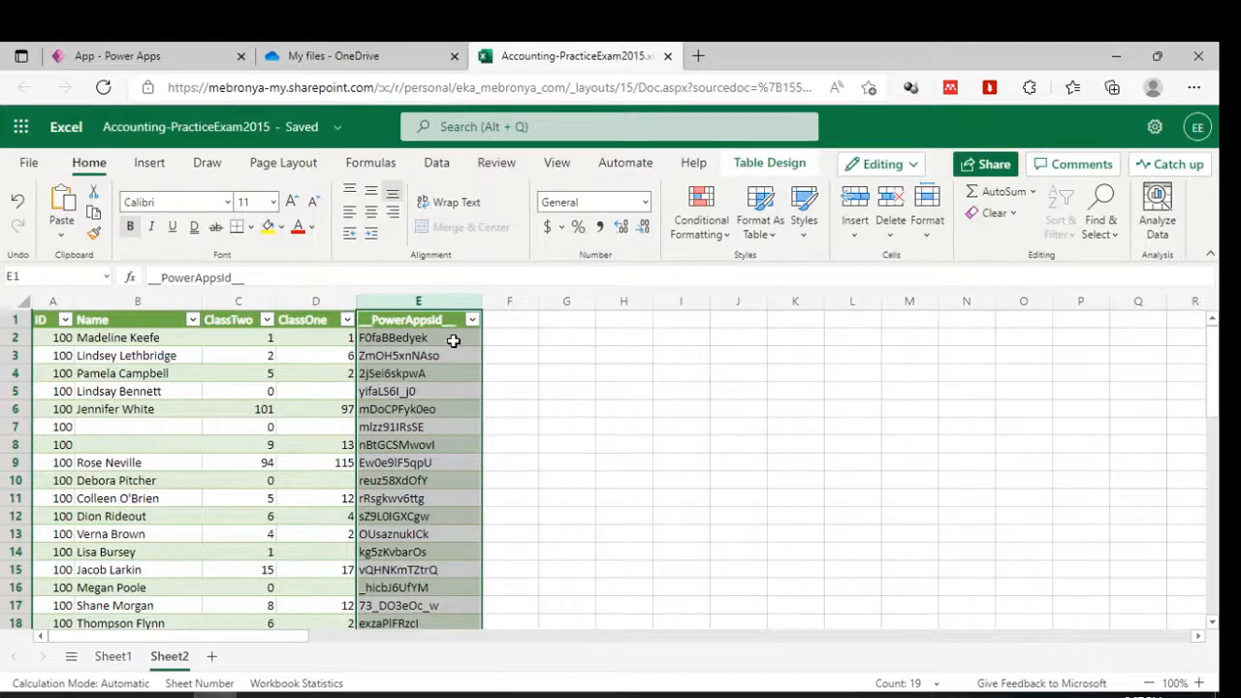
pyautogui.moveTo(418, 337); pyautogui.dragTo(409, 556)
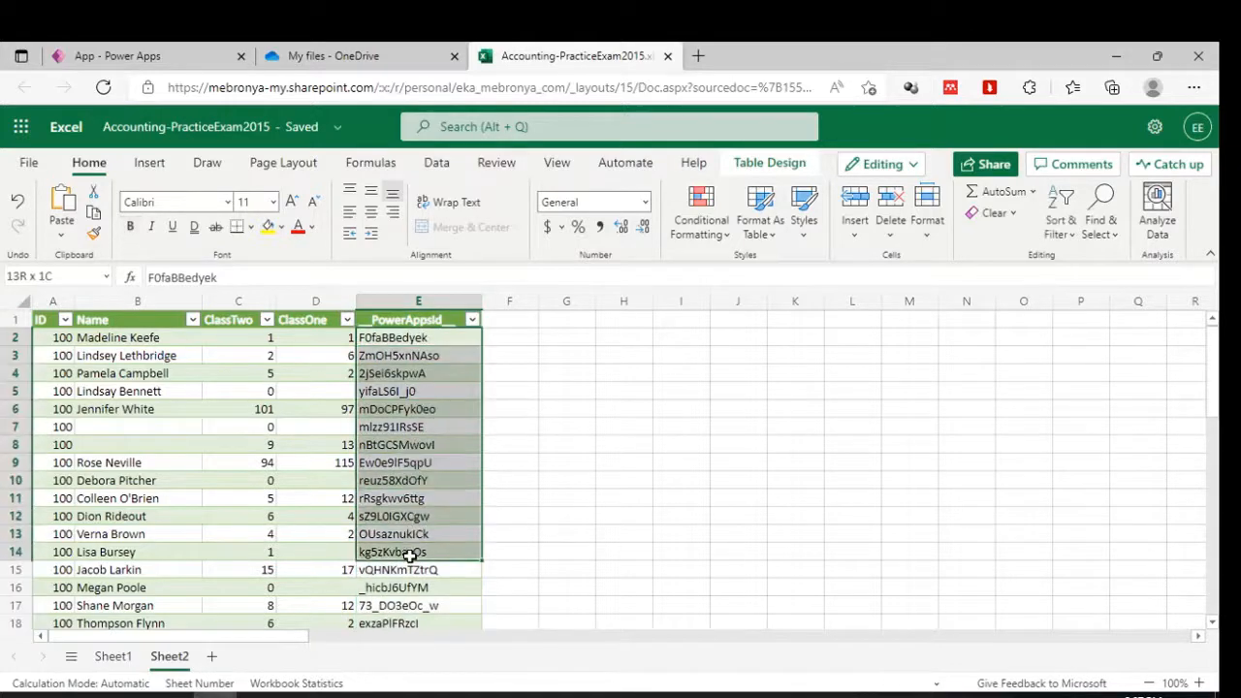
pyautogui.click(424, 306)
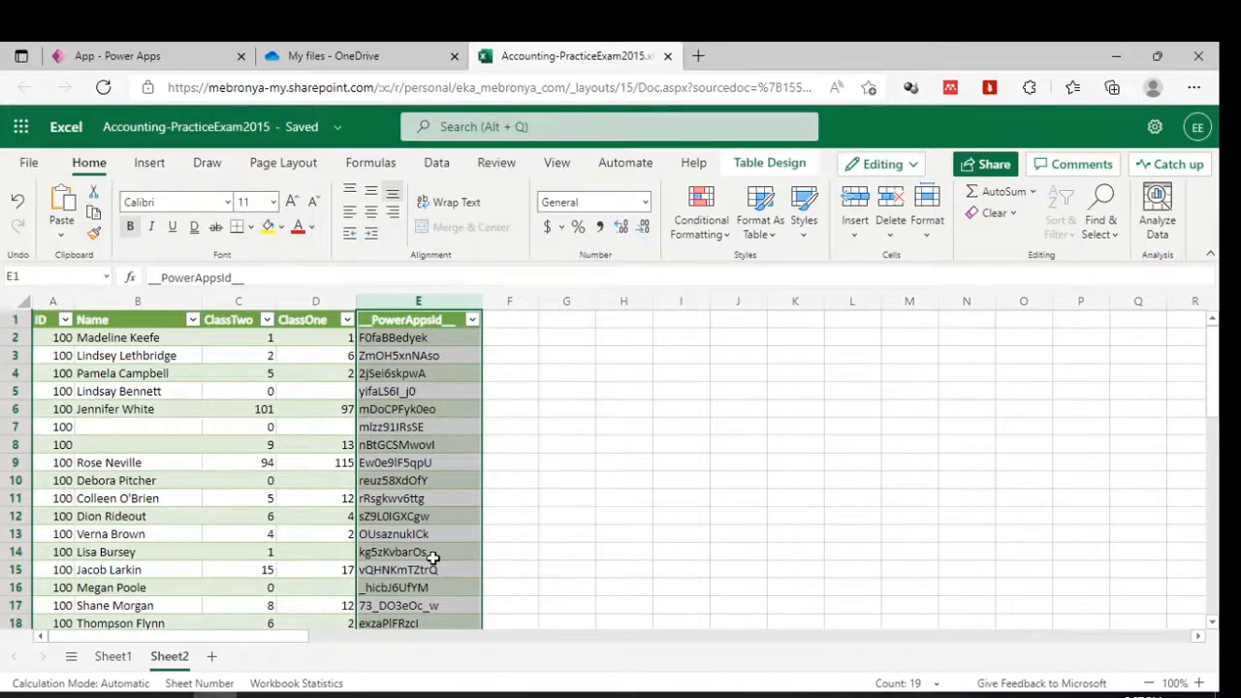
pyautogui.click(139, 51)
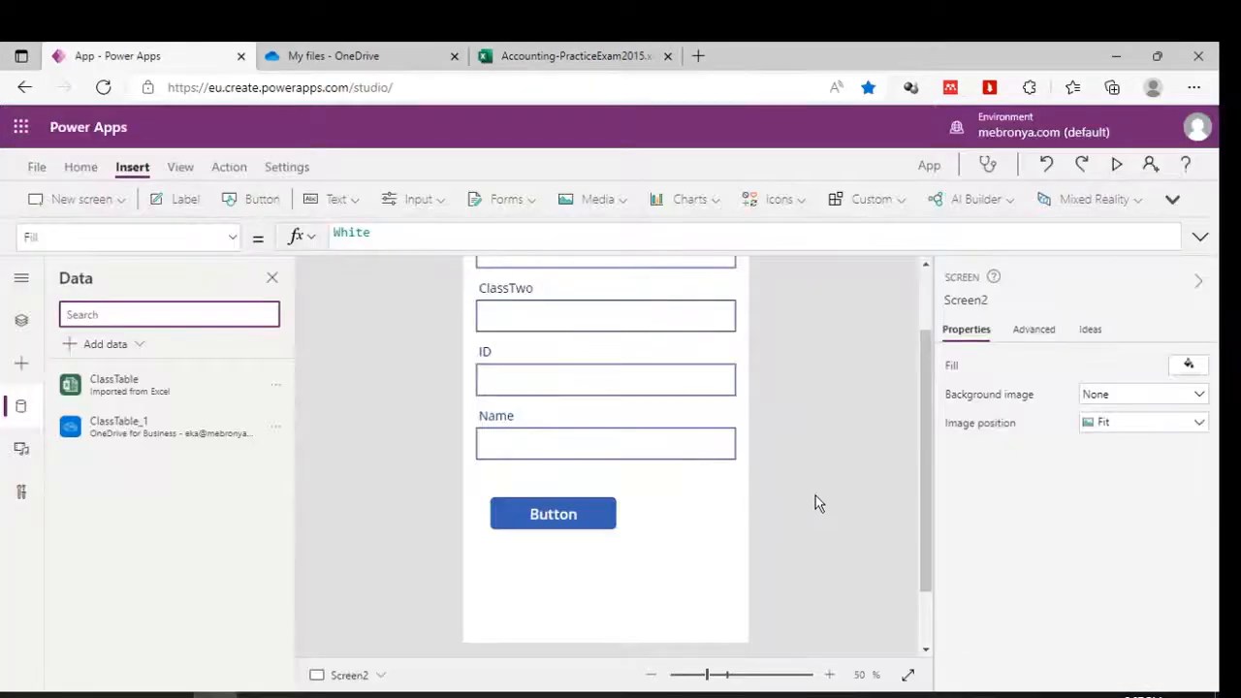
# Switch to the desktop Excel workbook and select the still-empty row 19 below the table.
pyautogui.scroll(2, 829, 439)
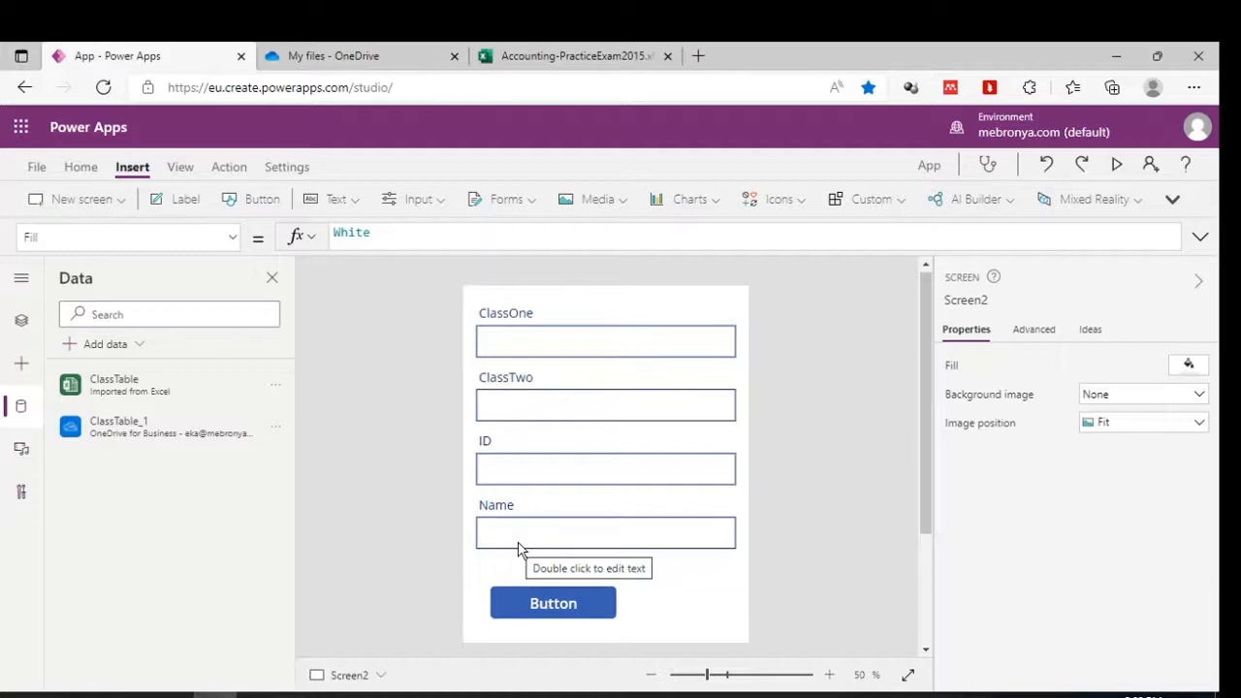
pyautogui.click(258, 695)
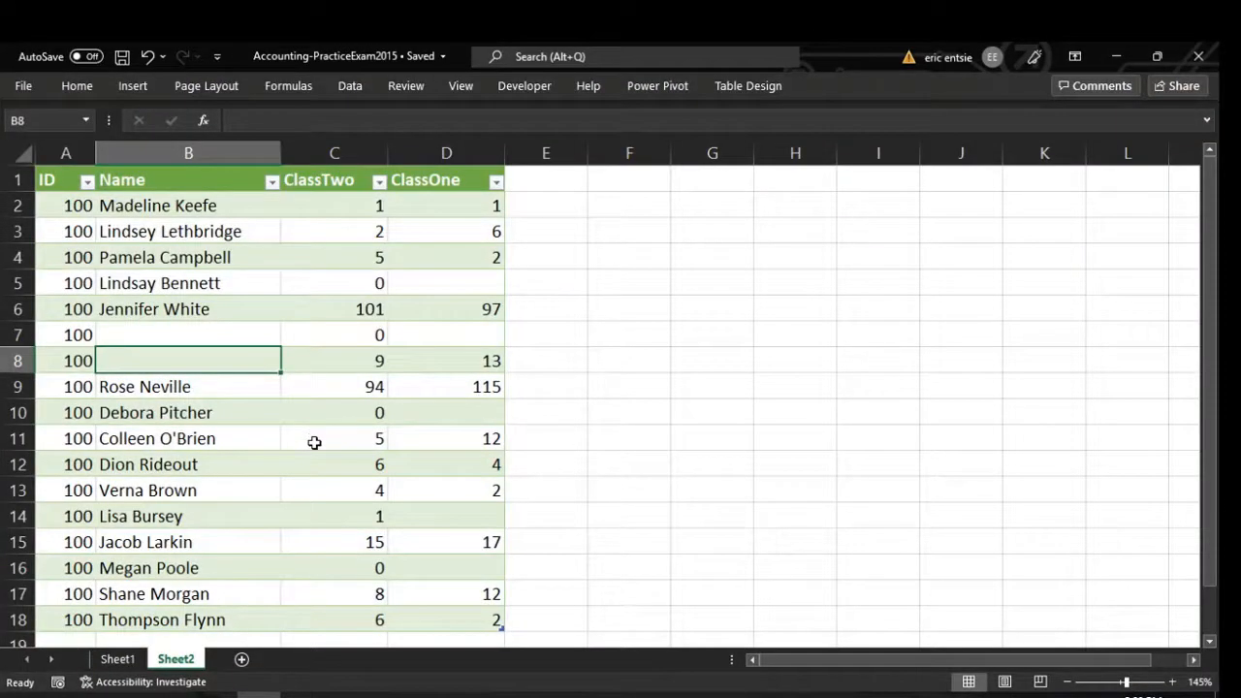
pyautogui.scroll(-2, 314, 442)
pyautogui.click(18, 489)
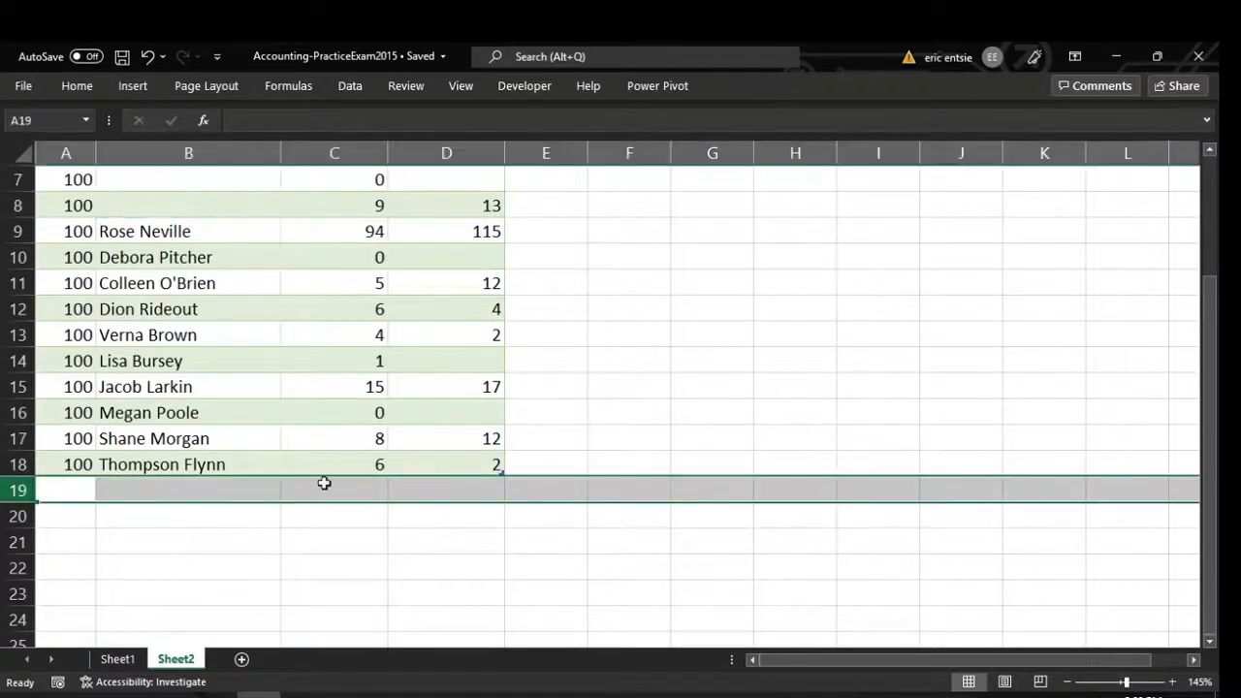
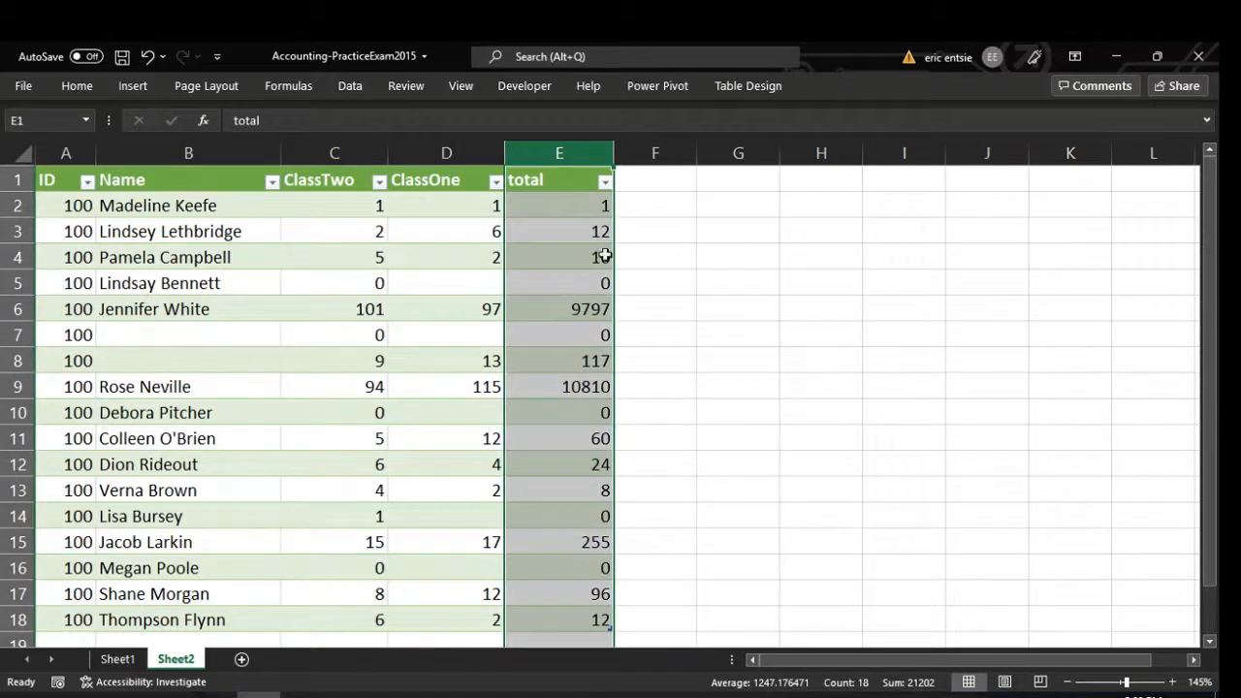
# Check the ClassTwo×ClassOne total formula in E2, then bring up the limitations slide.
pyautogui.click(588, 208)
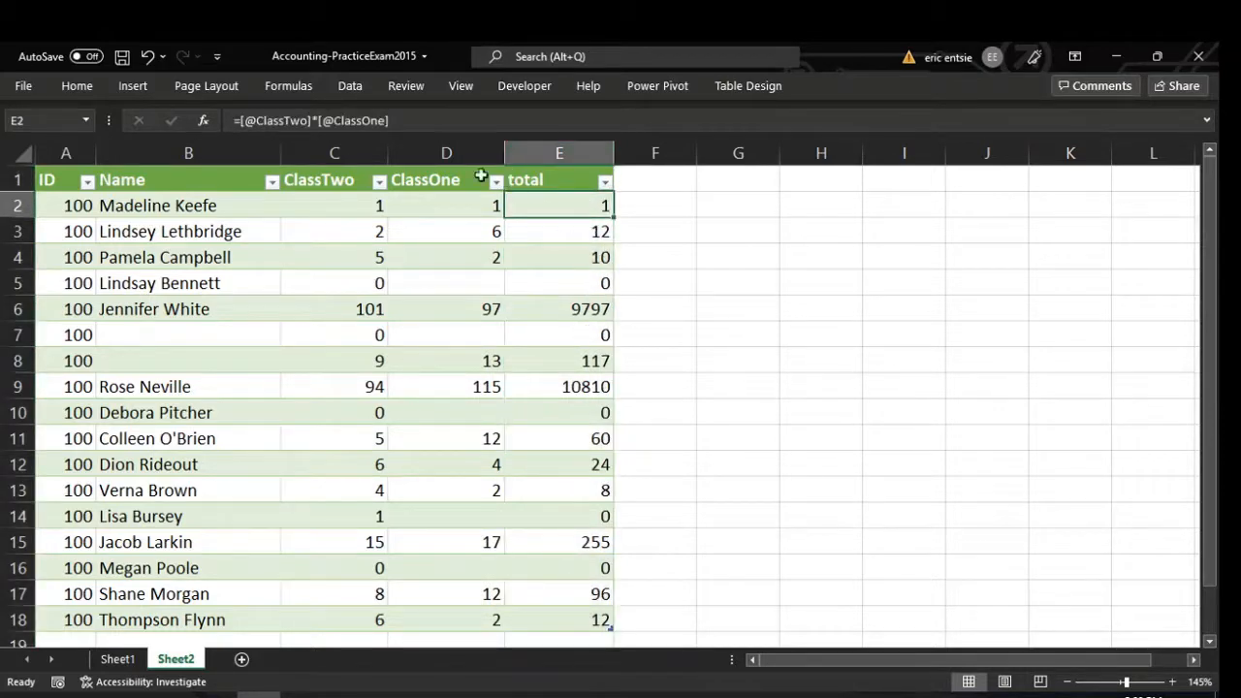
pyautogui.click(171, 695)
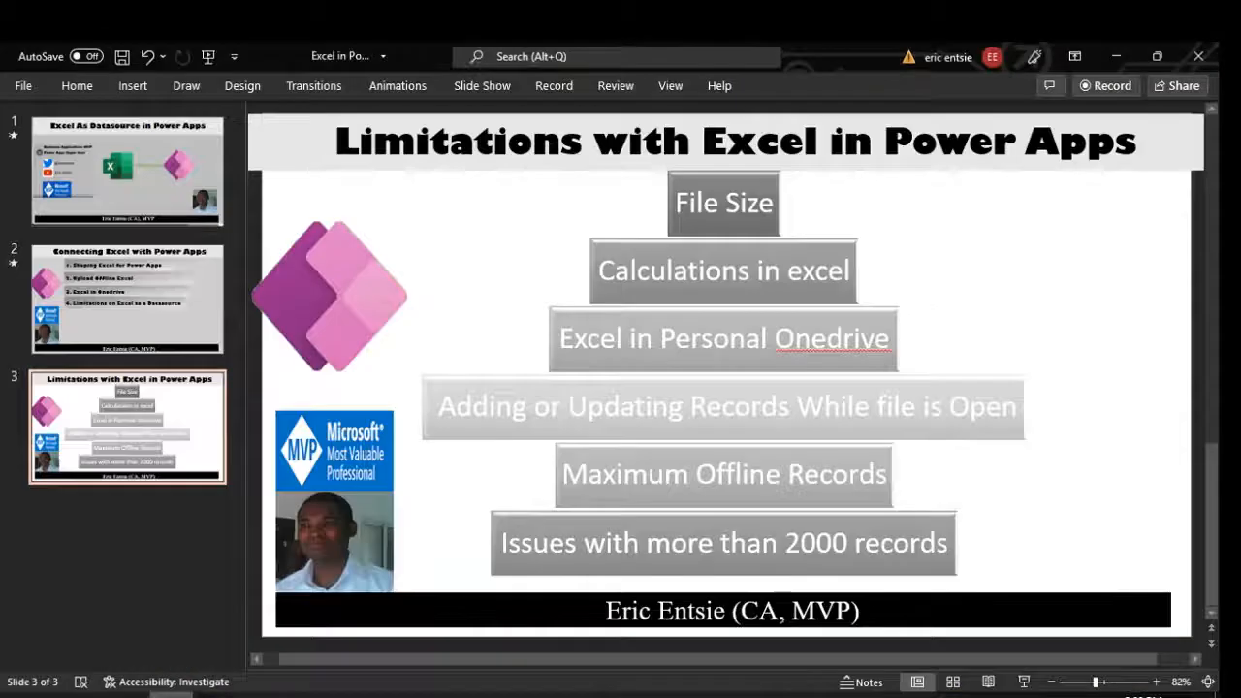
pyautogui.click(1024, 681)
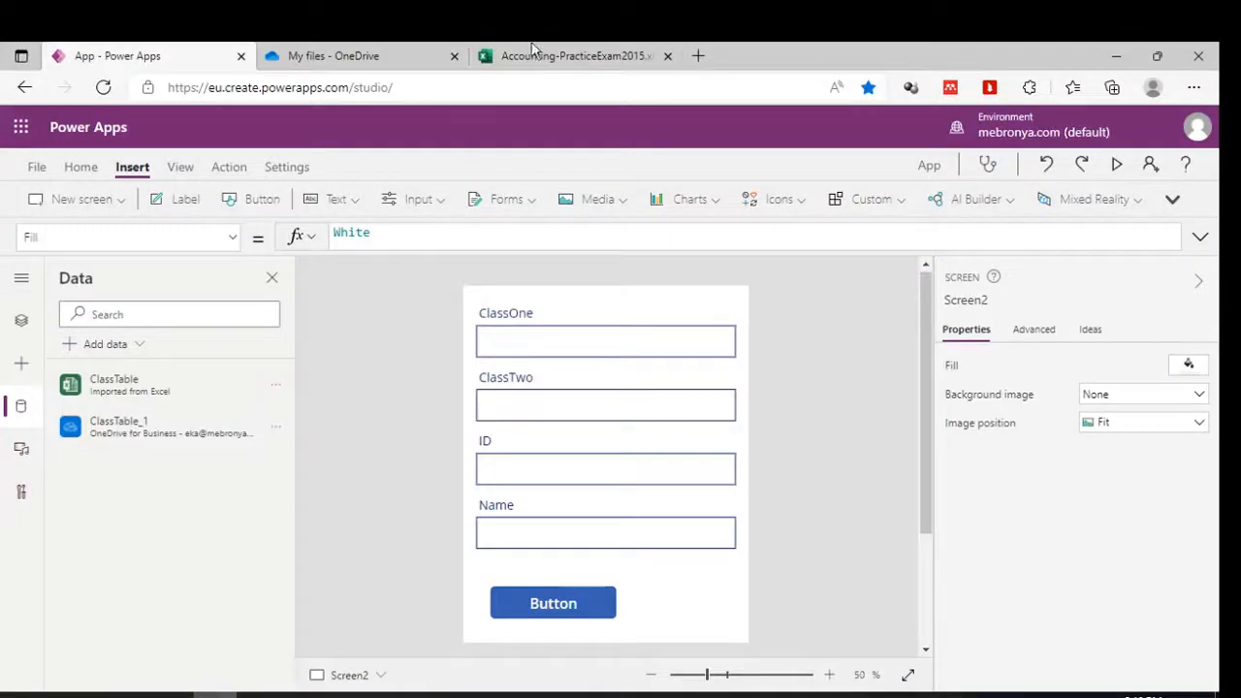
# Clear the column E selection in the online workbook and return to the Power Apps studio.
pyautogui.click(572, 55)
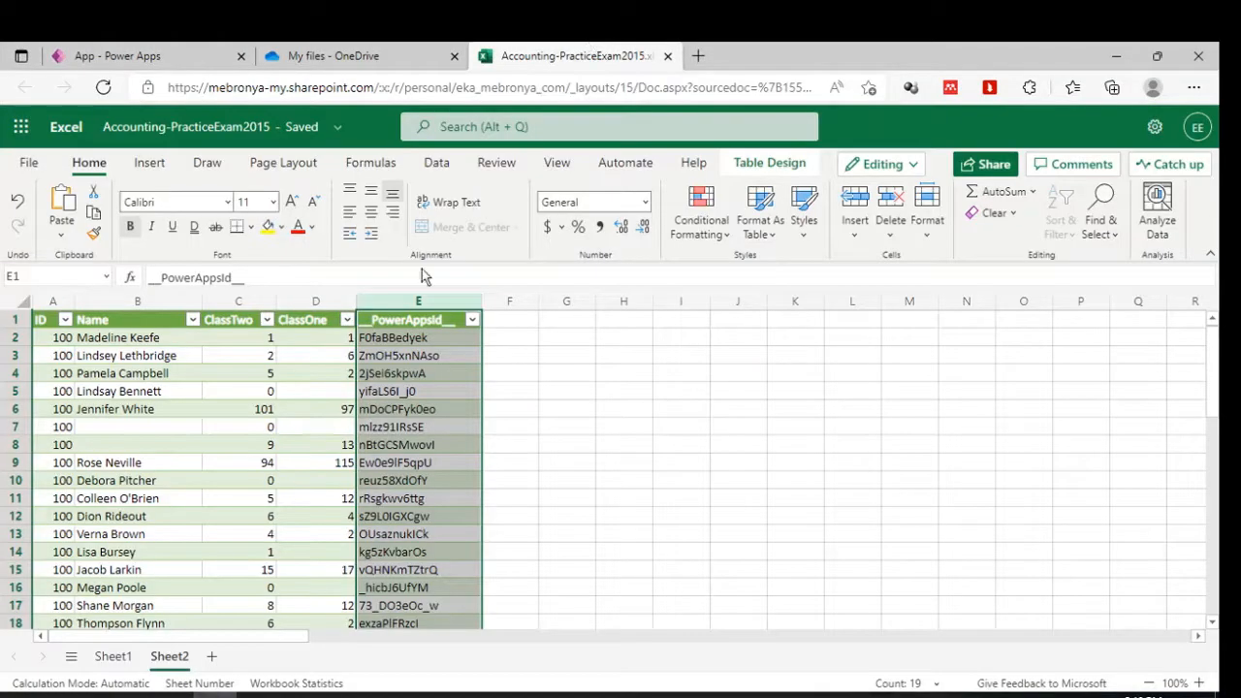
pyautogui.click(644, 408)
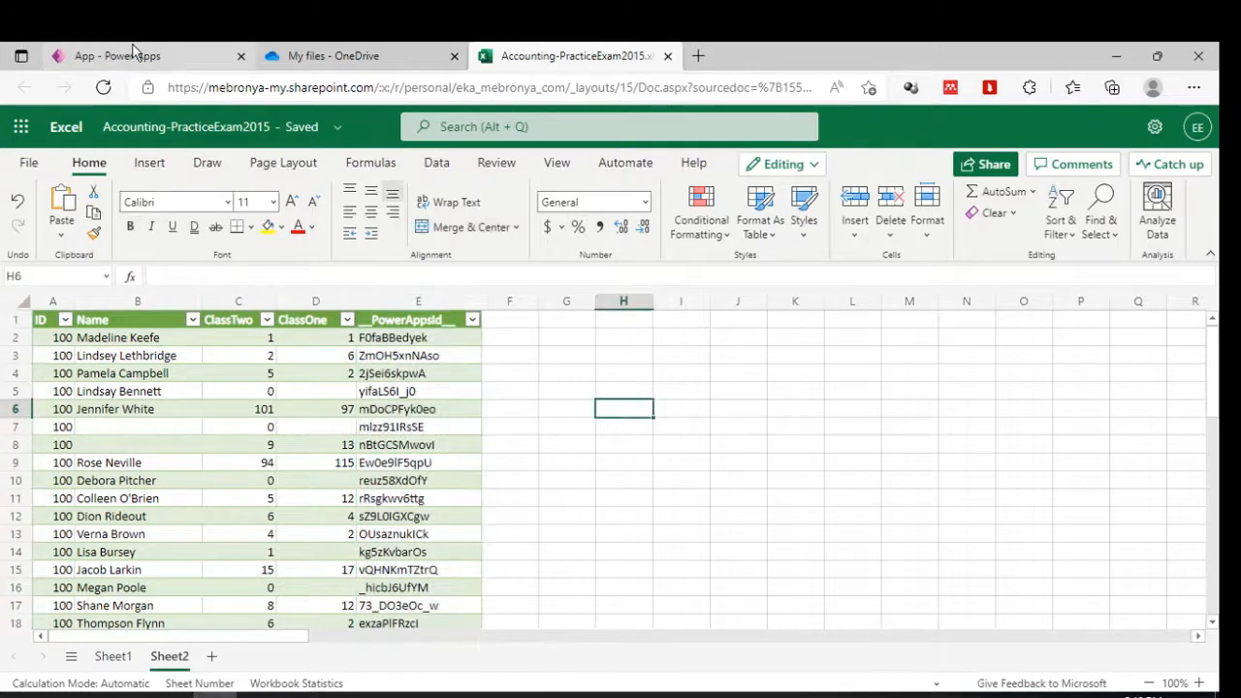
pyautogui.click(177, 50)
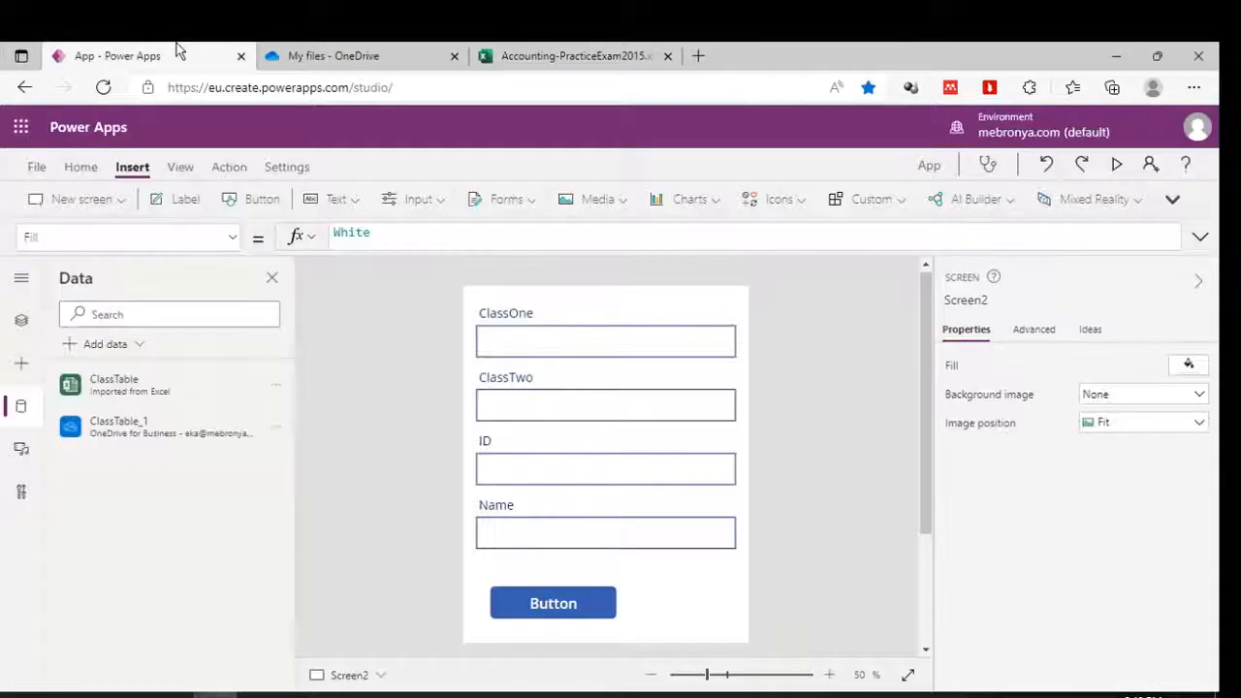
pyautogui.click(534, 54)
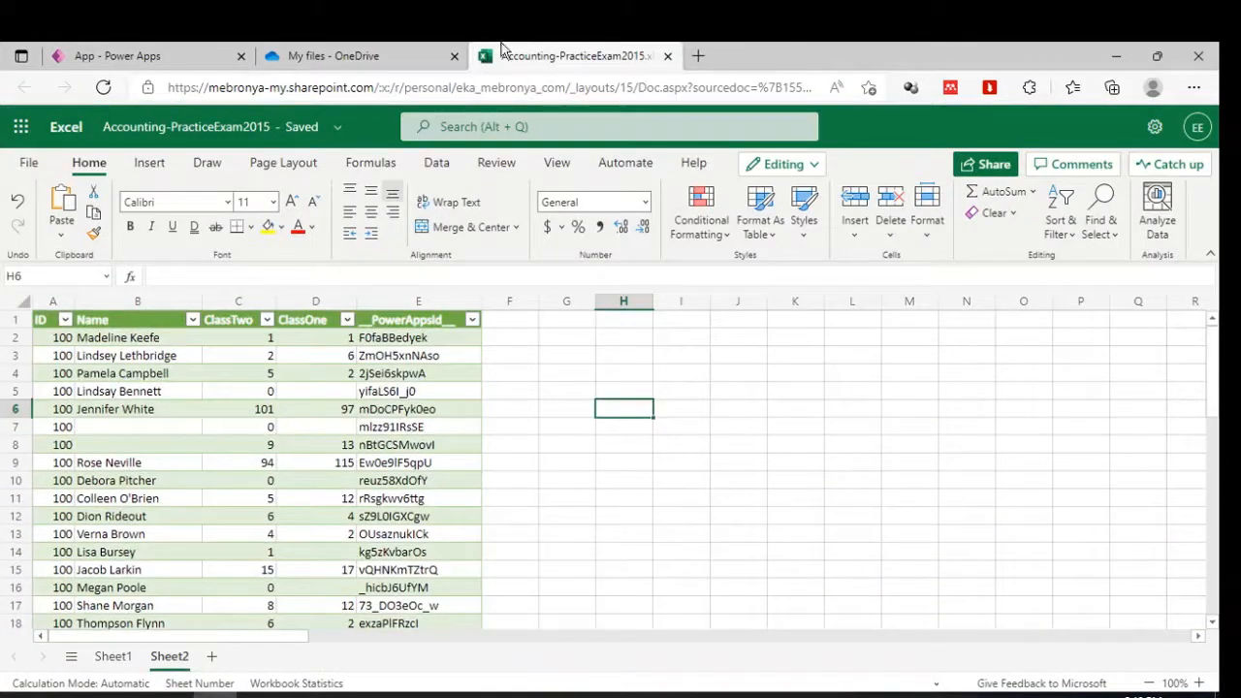
pyautogui.click(130, 55)
# Preview the app, try its Button, then close the preview and dismiss the tip.
pyautogui.click(1122, 167)
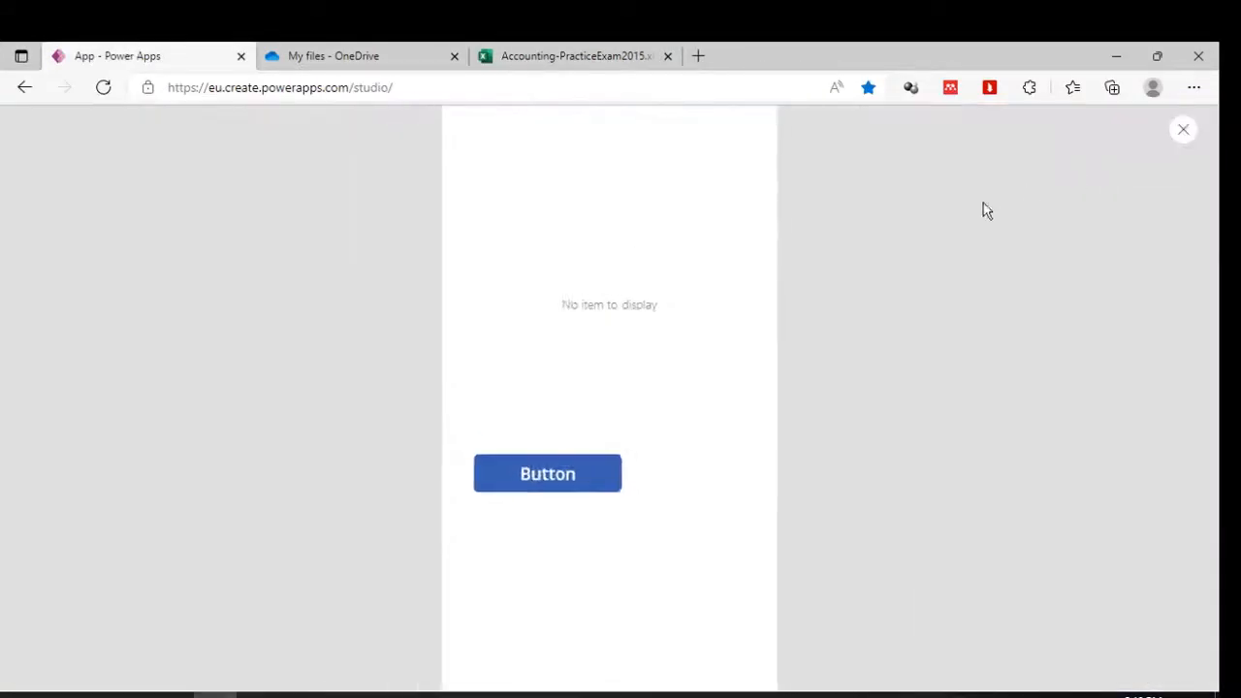
pyautogui.click(585, 474)
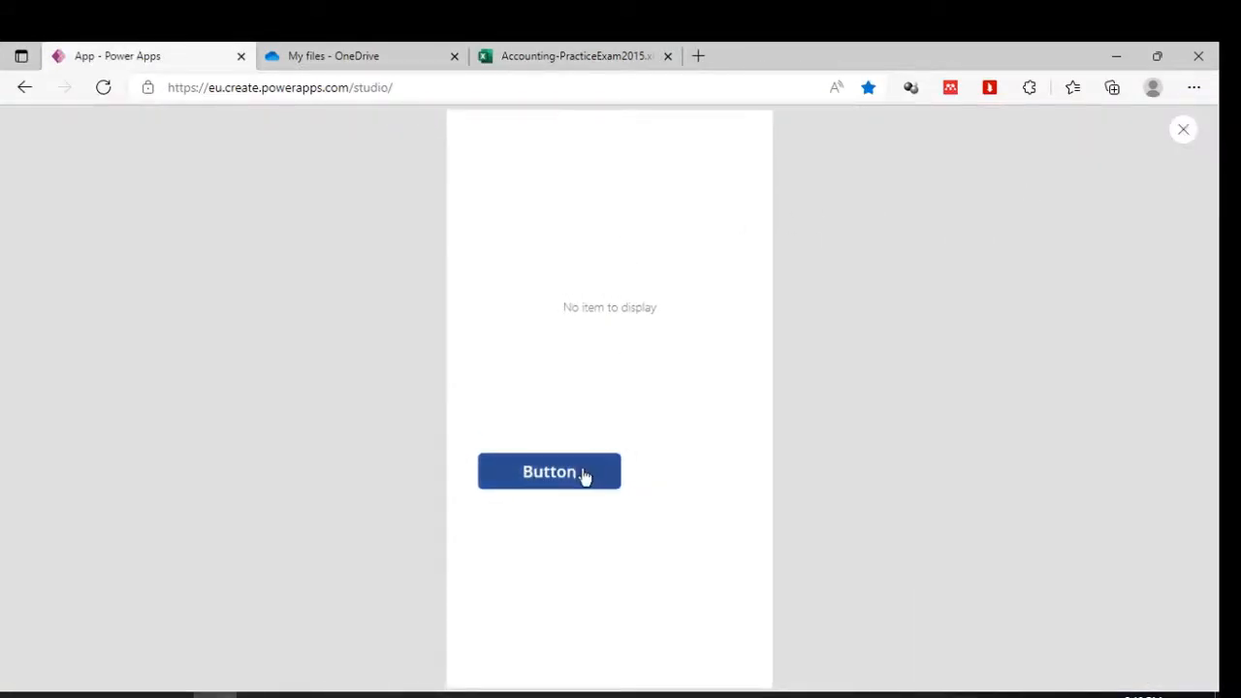
pyautogui.click(1184, 132)
pyautogui.click(775, 462)
# Set Form1's default mode to New and preview the app with empty fields.
pyautogui.click(668, 393)
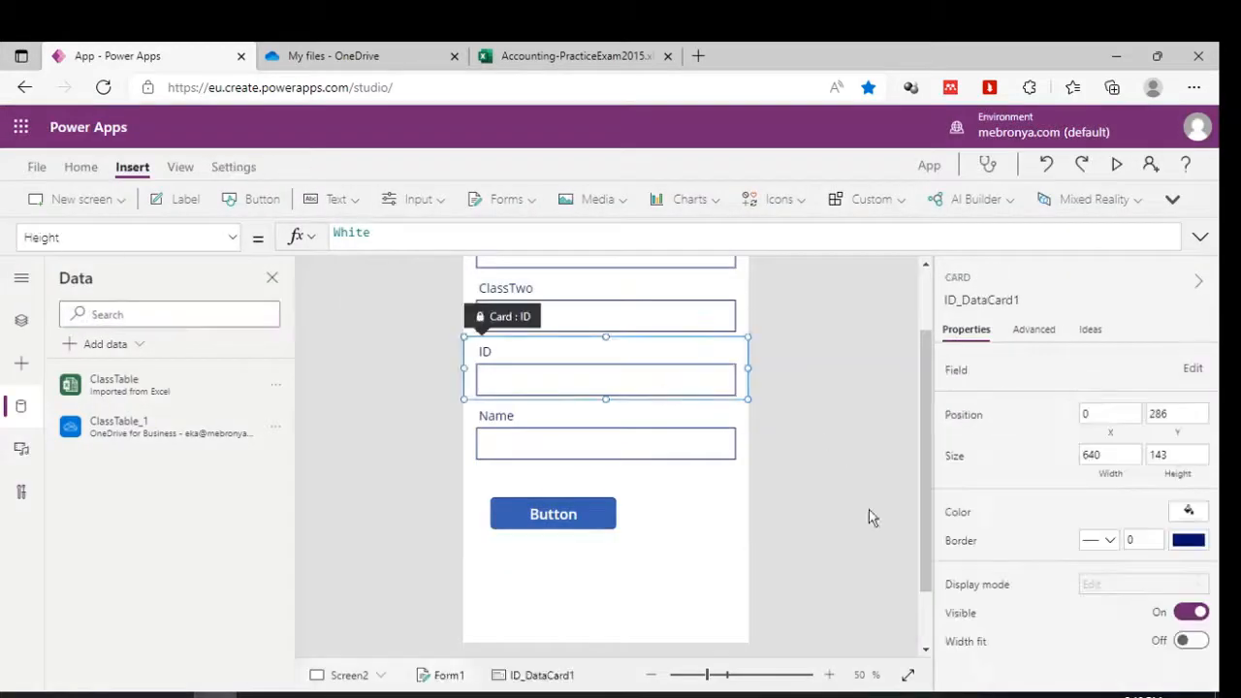
pyautogui.click(695, 475)
pyautogui.click(1125, 546)
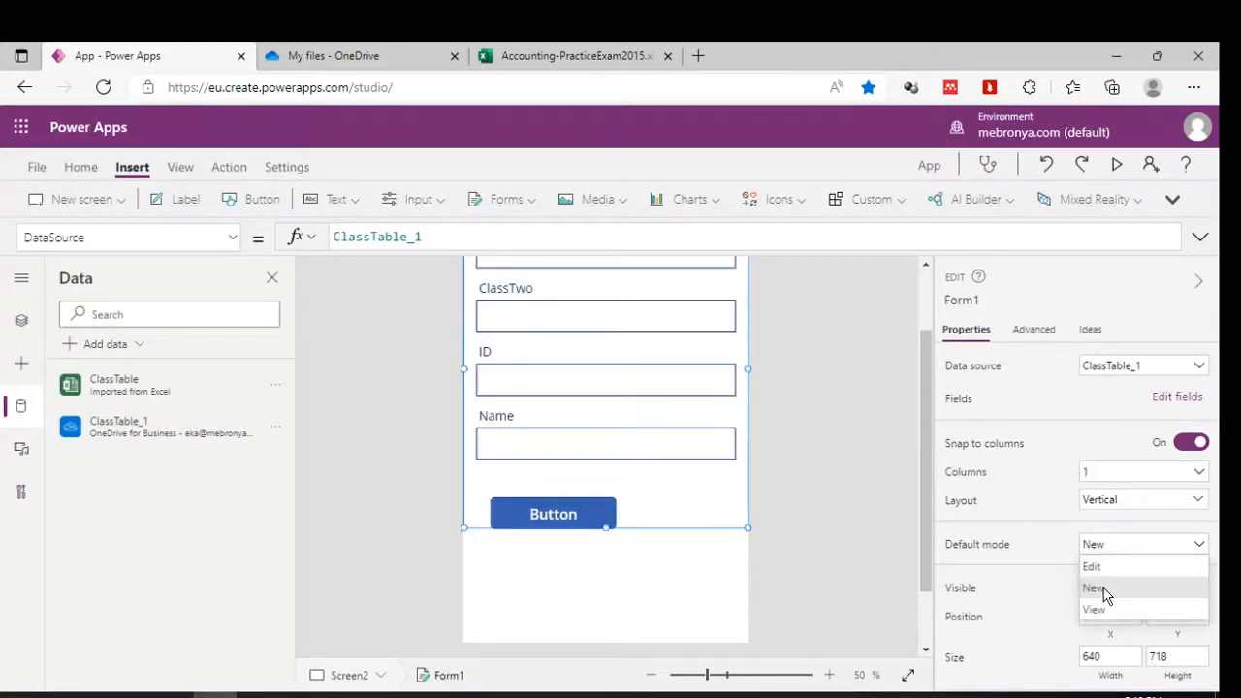
pyautogui.click(1105, 592)
pyautogui.click(1111, 548)
pyautogui.click(1111, 566)
pyautogui.click(1111, 548)
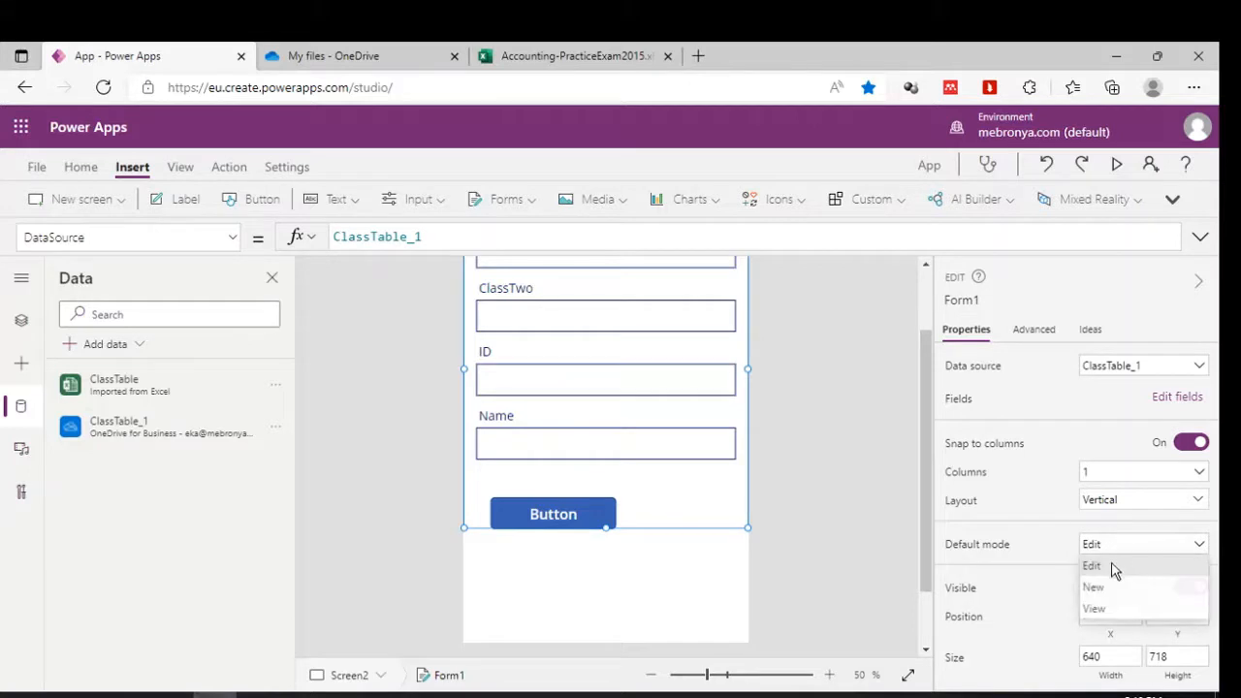
pyautogui.click(1096, 587)
pyautogui.click(1116, 165)
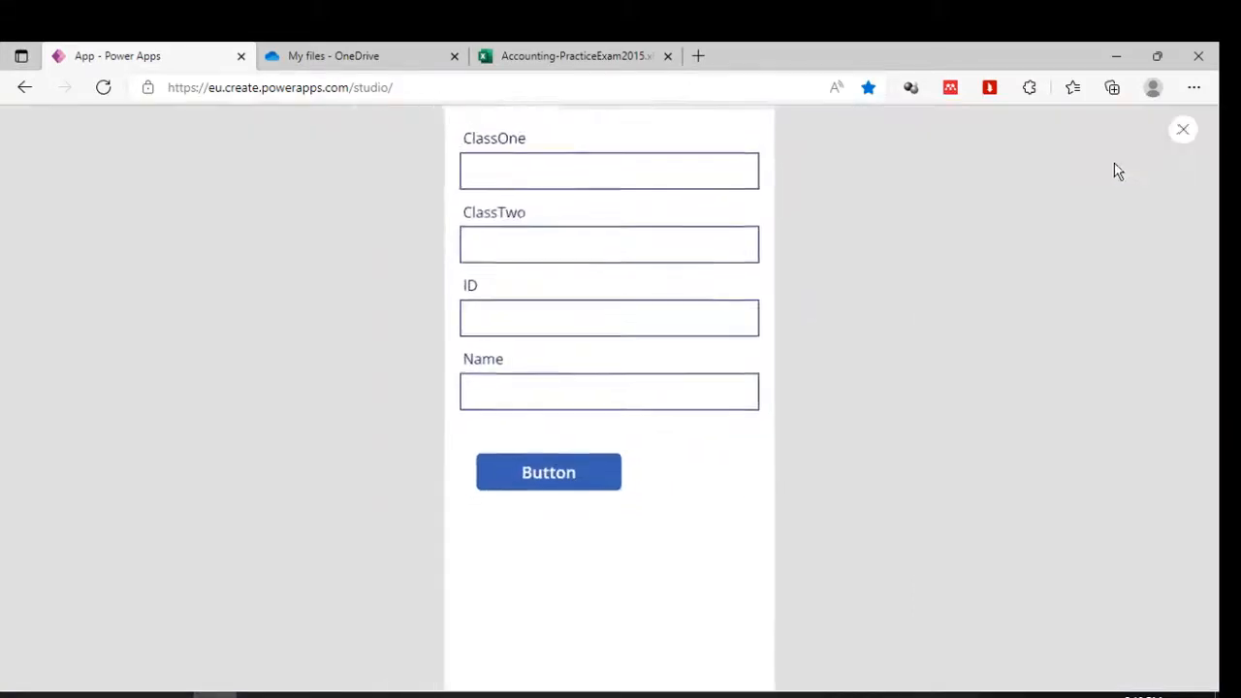
# Fill the form with five, six, ID 200 and a name, then submit it.
pyautogui.click(573, 185)
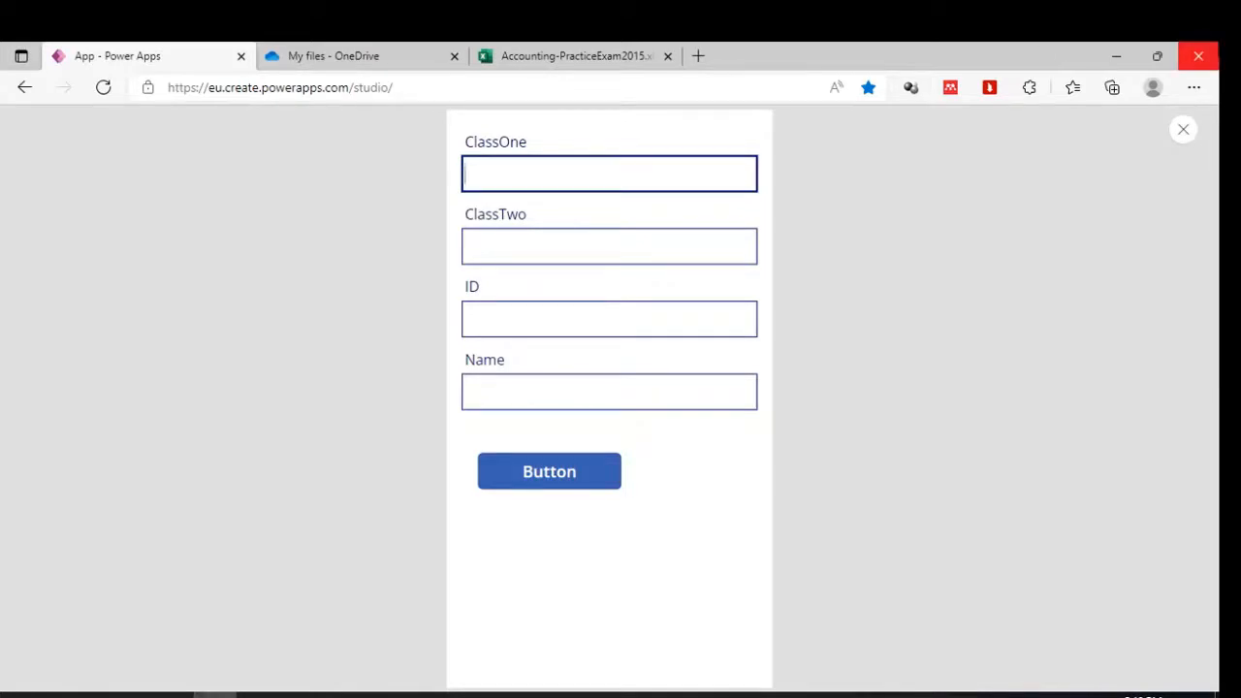
pyautogui.write('five')
pyautogui.press('Tab')
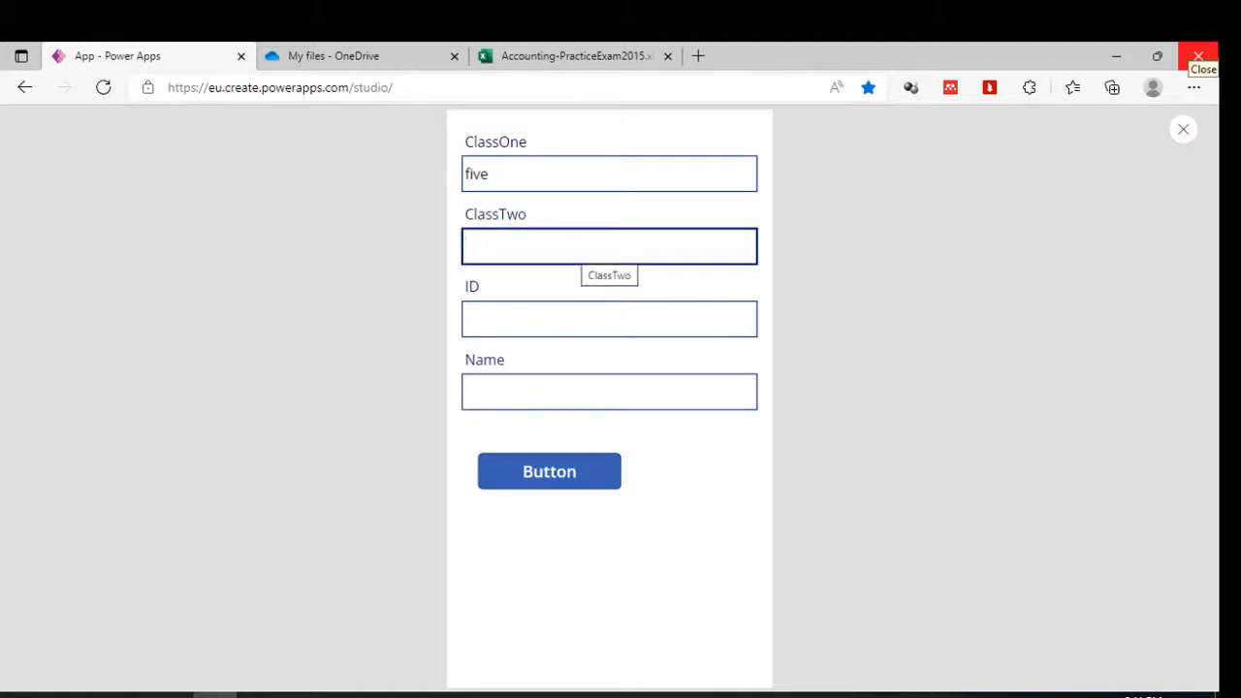
pyautogui.write('siz')
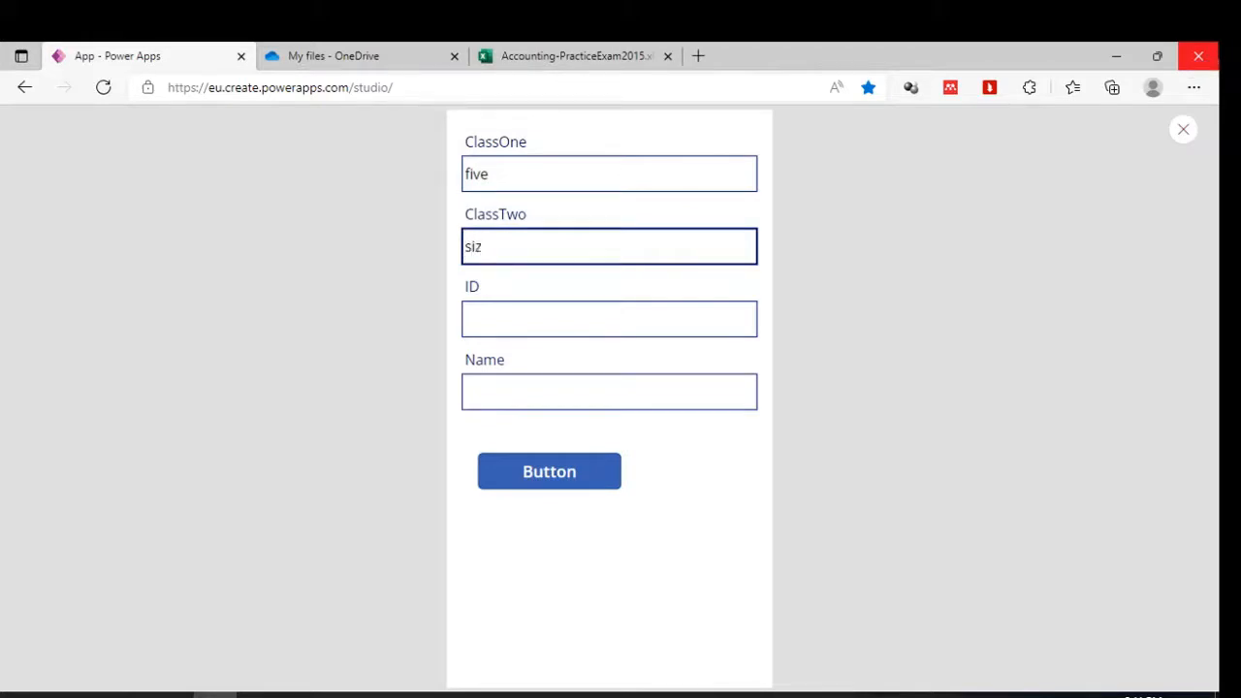
pyautogui.press('BackSpace')
pyautogui.write('x')
pyautogui.press('Tab')
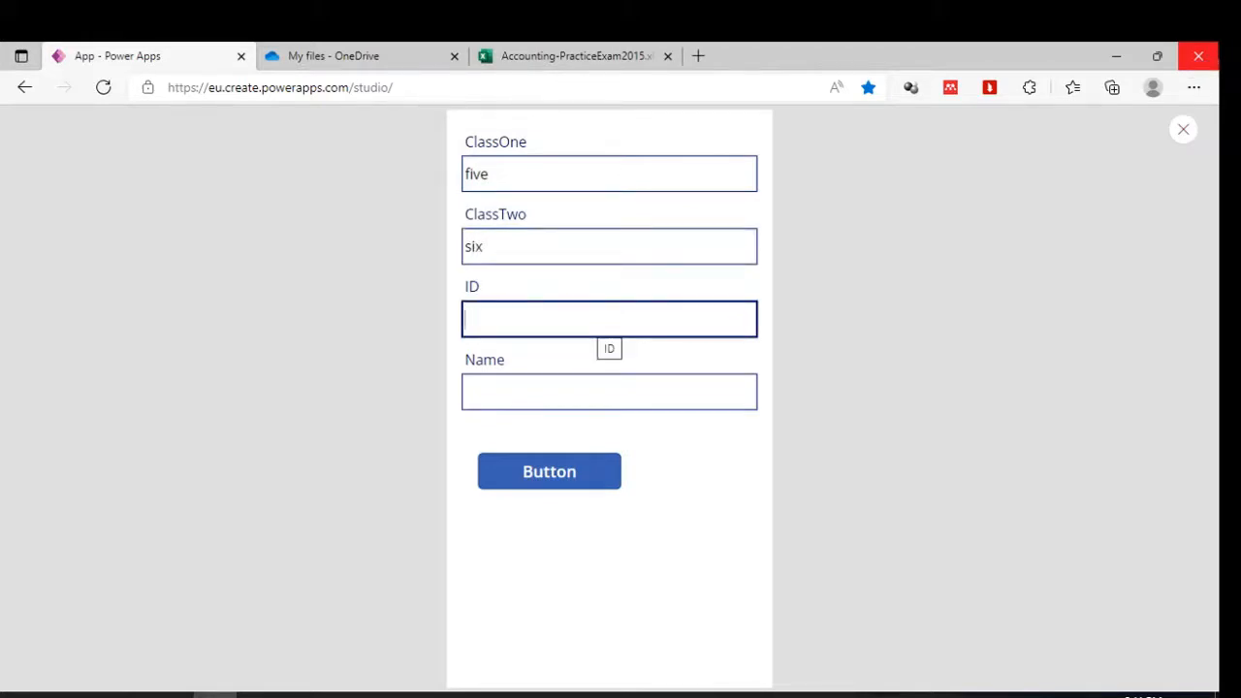
pyautogui.write('200')
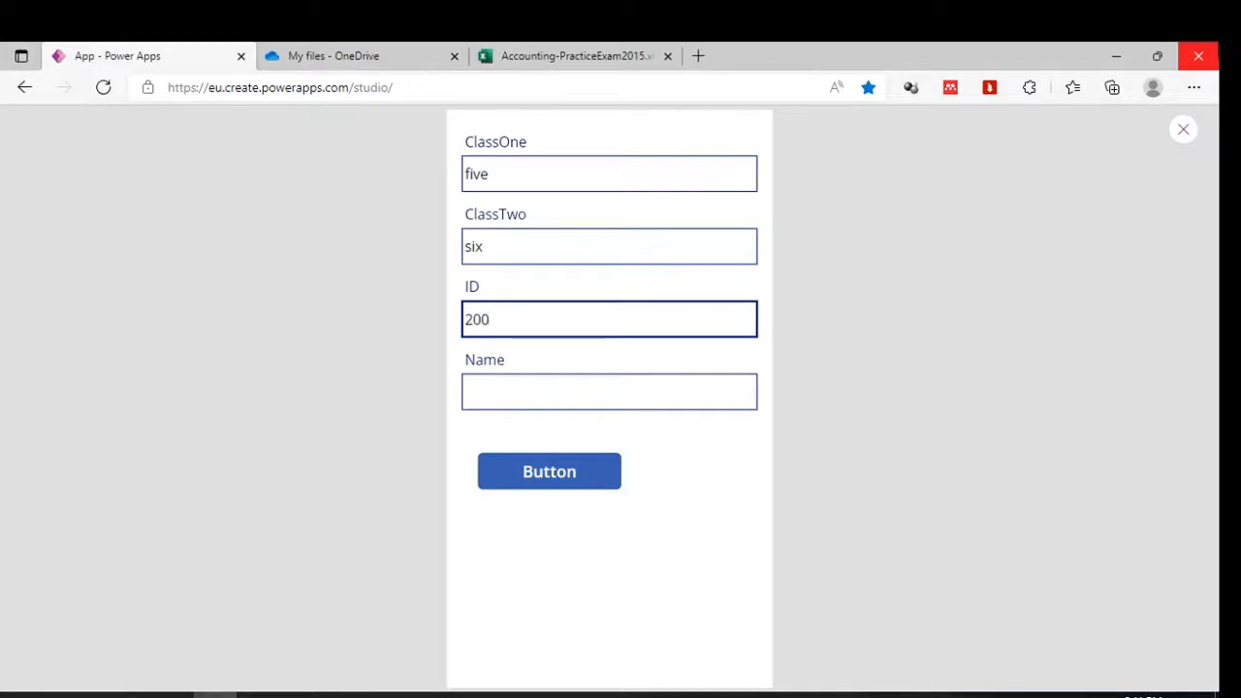
pyautogui.press('Tab')
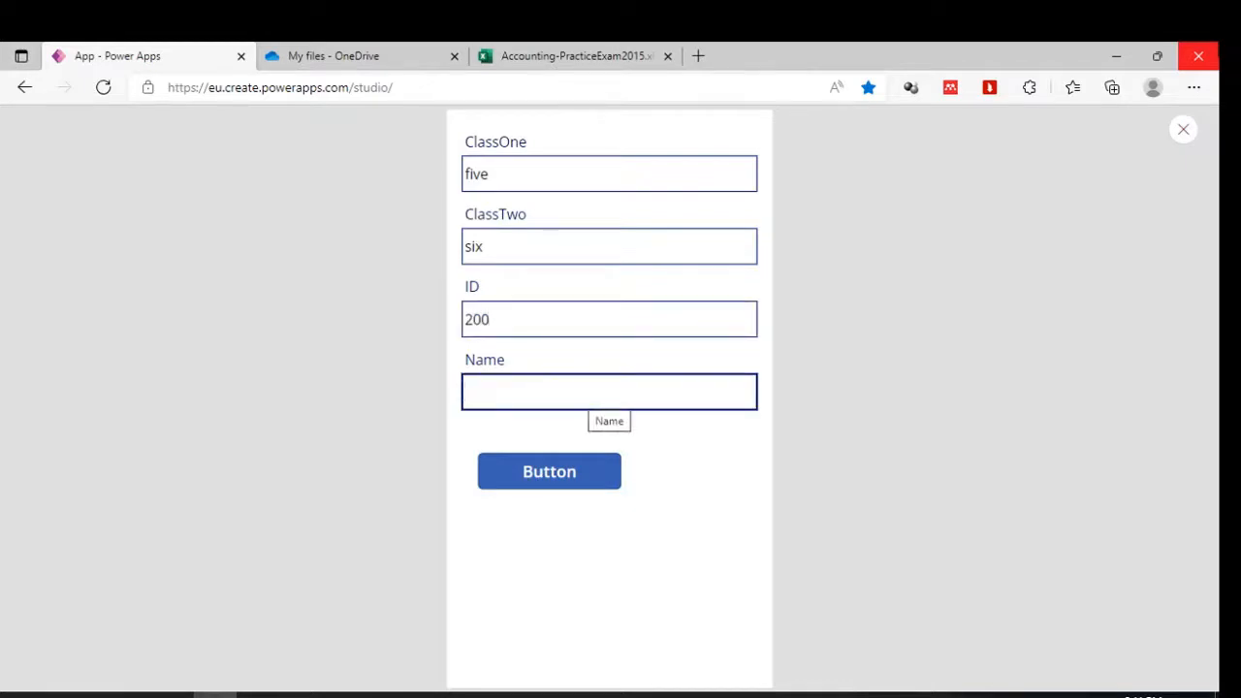
pyautogui.write('Jone')
pyautogui.click(569, 474)
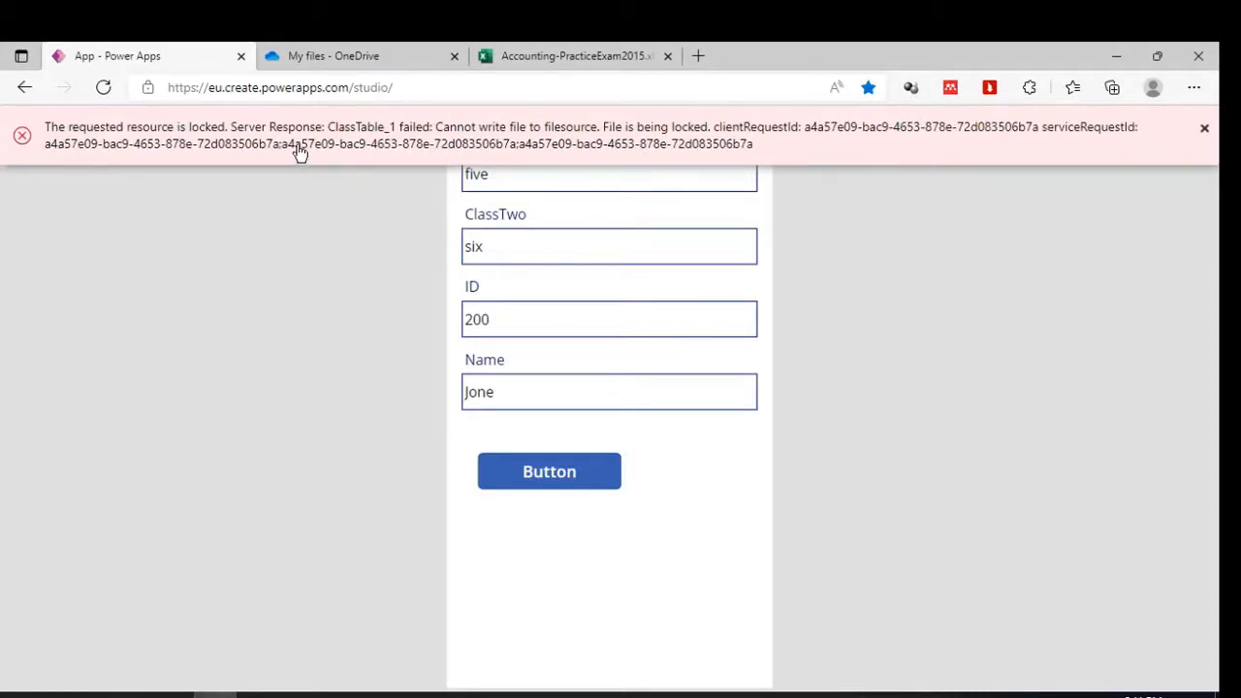
# Check column E in the online workbook, then close the Excel browser tab.
pyautogui.click(610, 48)
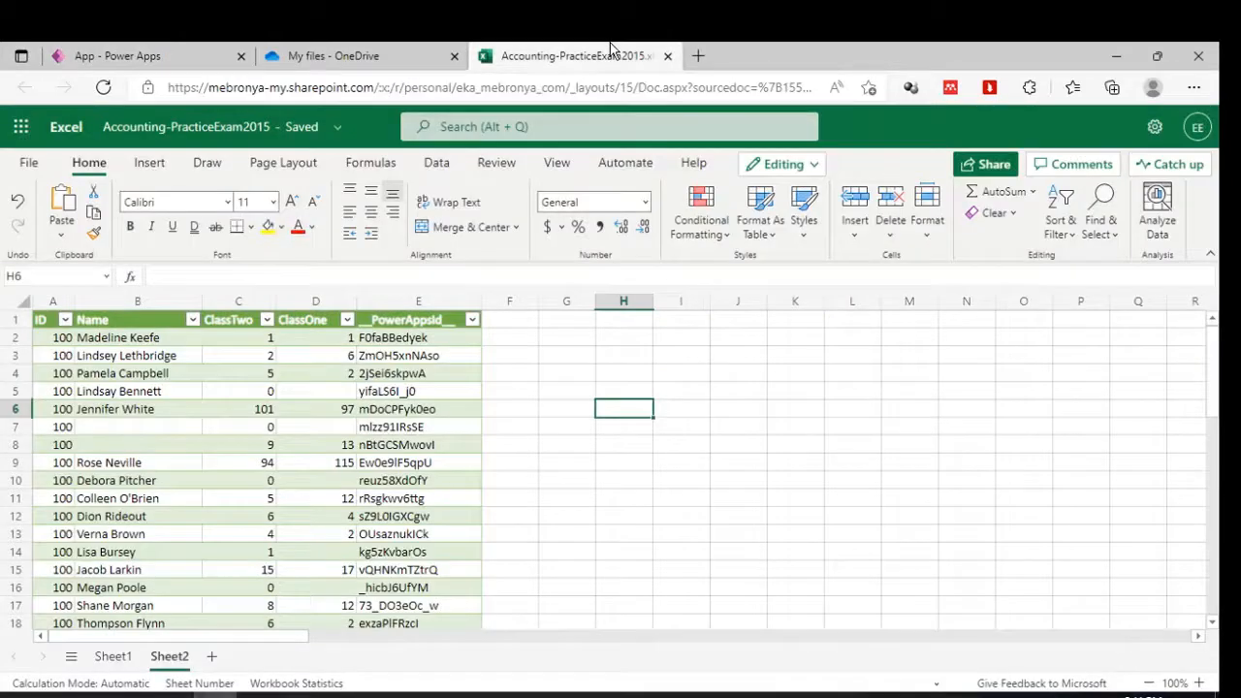
pyautogui.click(396, 311)
pyautogui.click(132, 48)
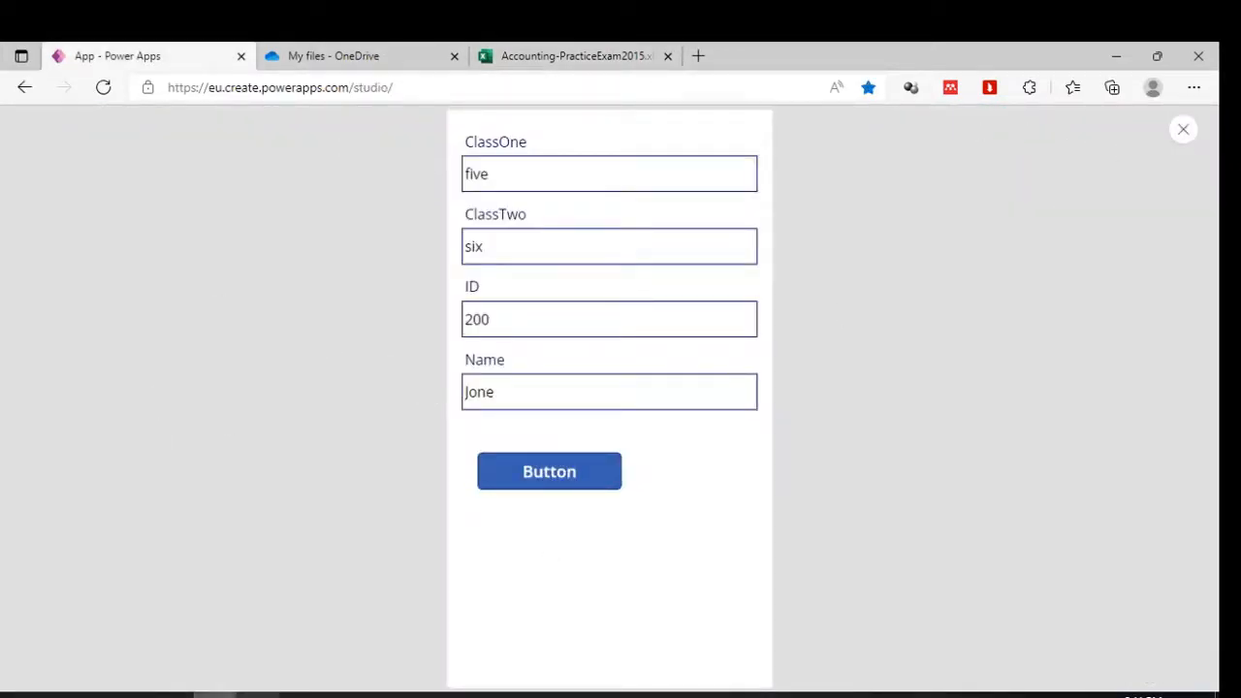
pyautogui.click(172, 694)
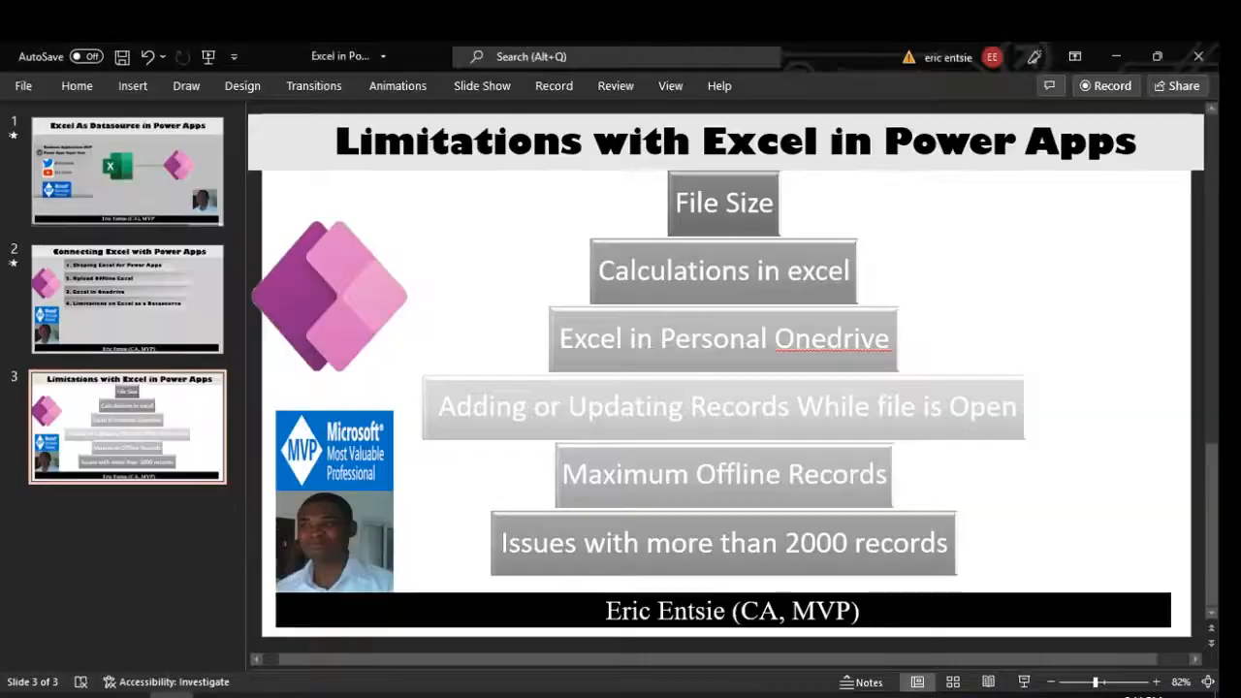
pyautogui.click(172, 695)
pyautogui.click(540, 54)
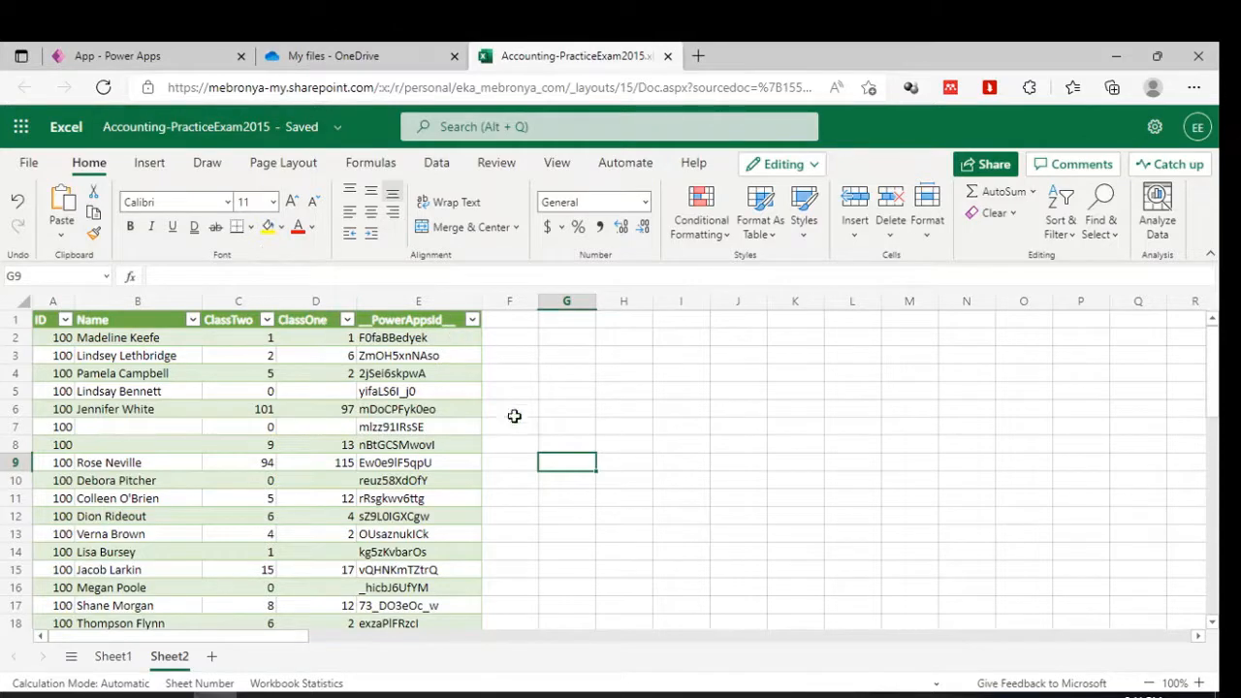
pyautogui.click(667, 55)
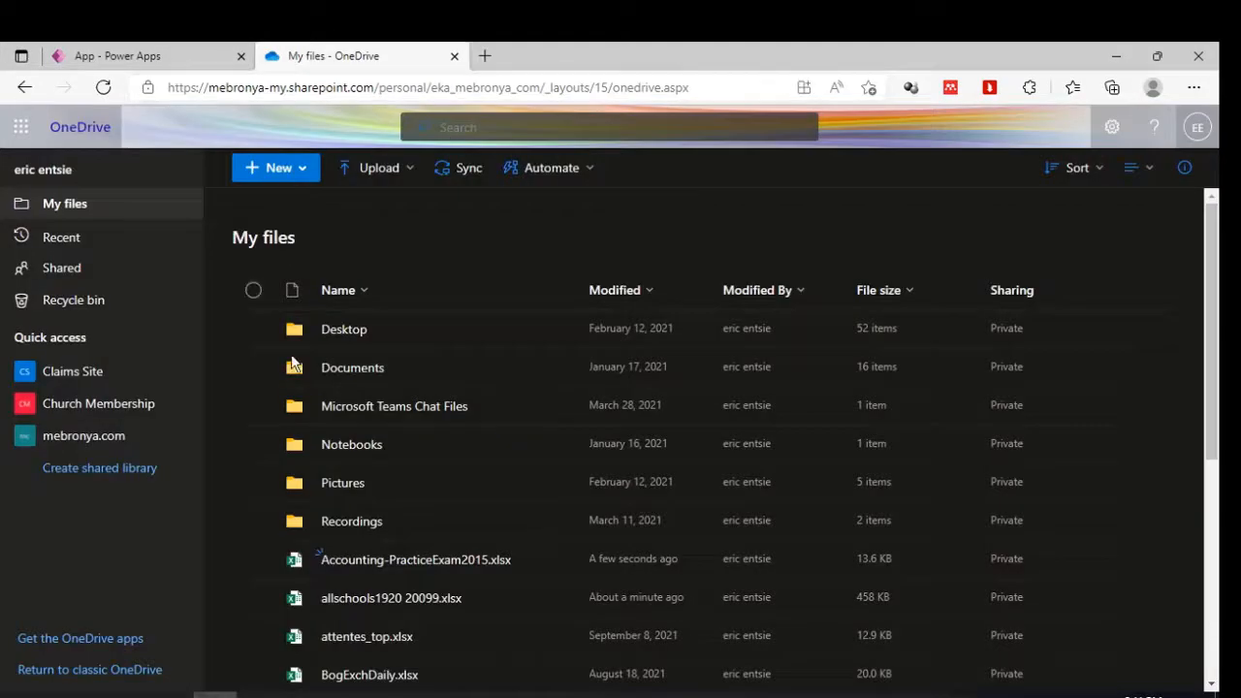
pyautogui.click(140, 50)
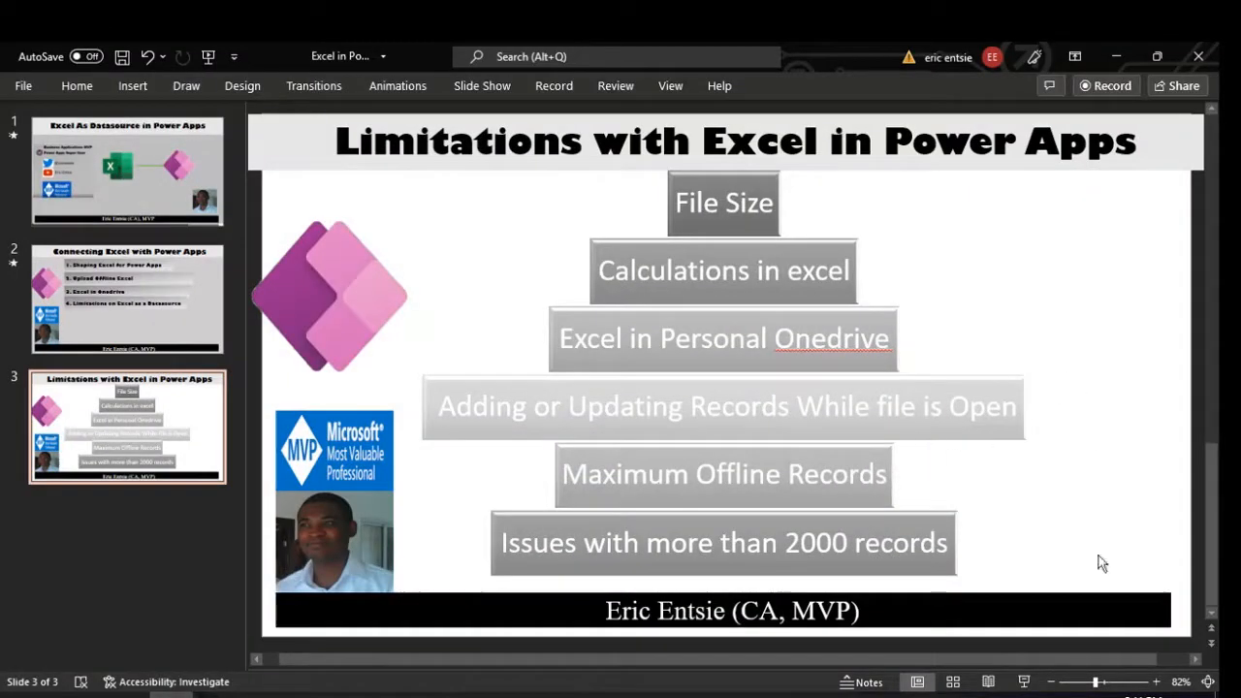
pyautogui.click(1026, 683)
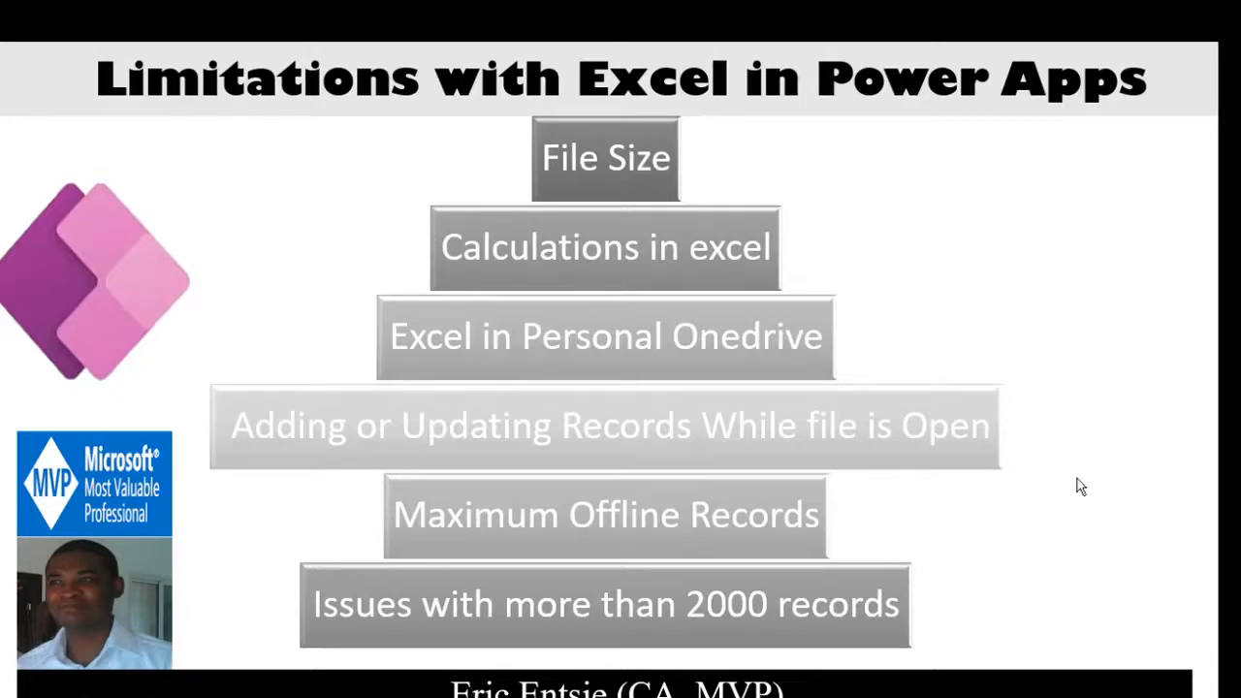
pyautogui.press('Escape')
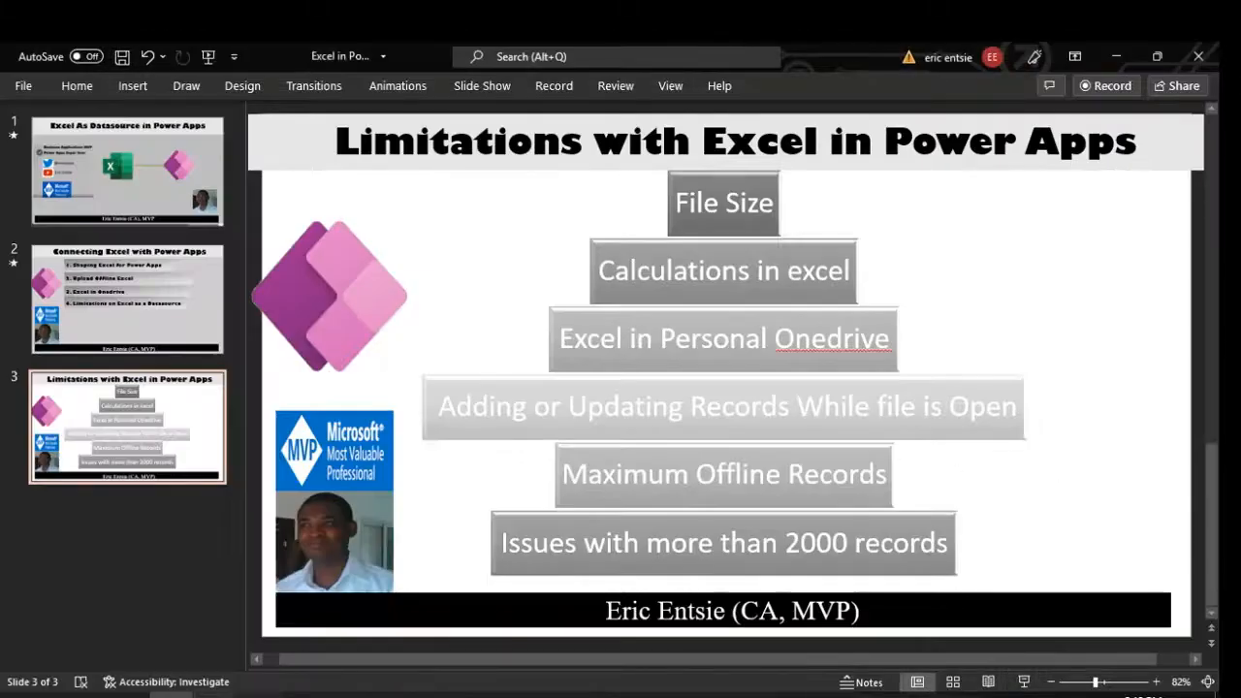
# Close the app preview and dismiss the tip to return to the editor.
pyautogui.click(215, 695)
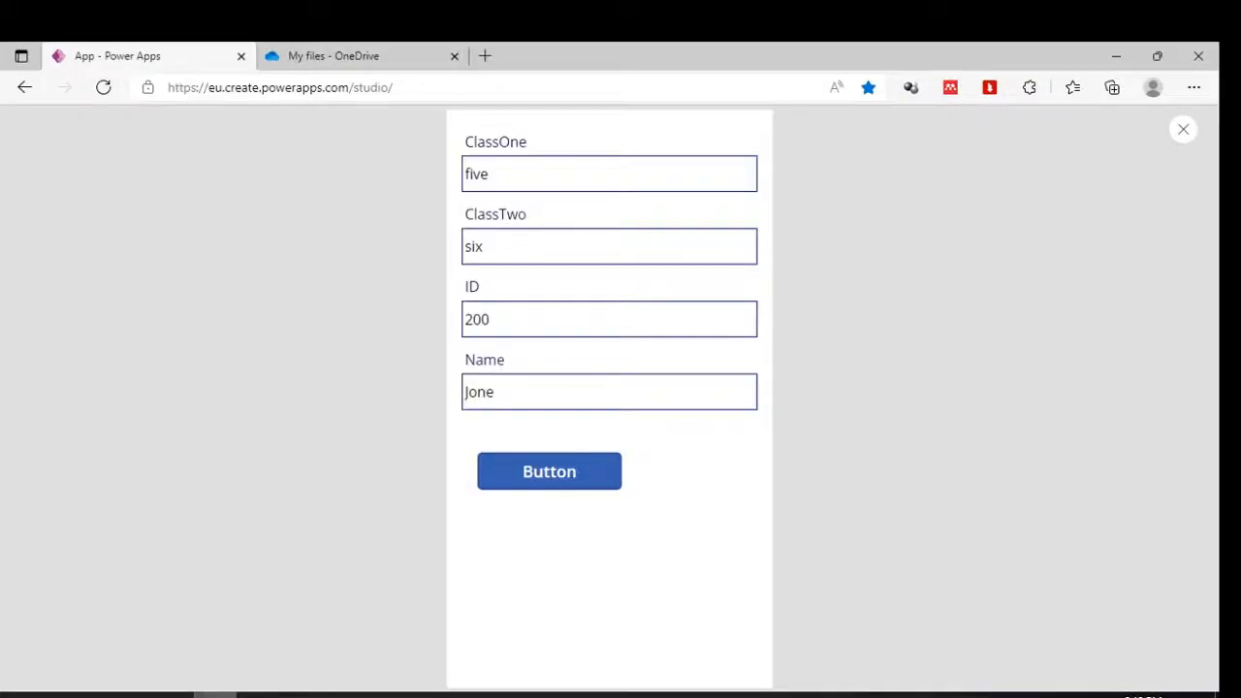
pyautogui.click(1184, 129)
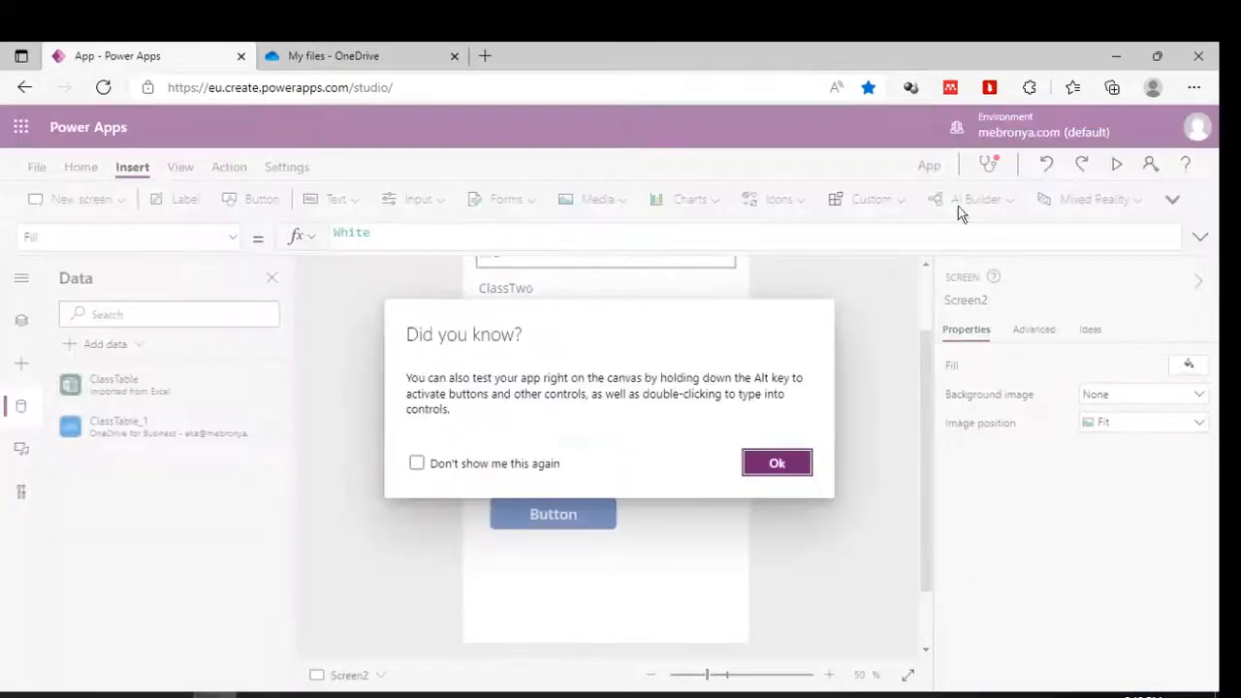
pyautogui.click(781, 475)
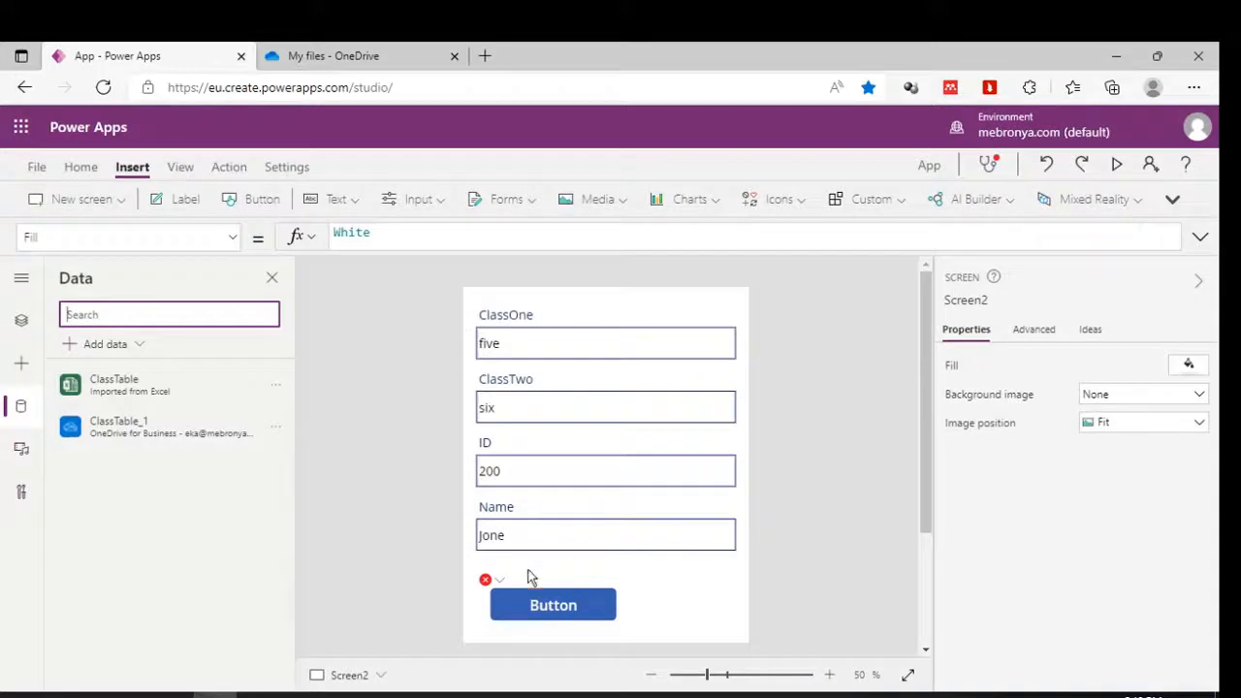
# Select the submit button, then show Tree view with Screen2 selected.
pyautogui.click(524, 596)
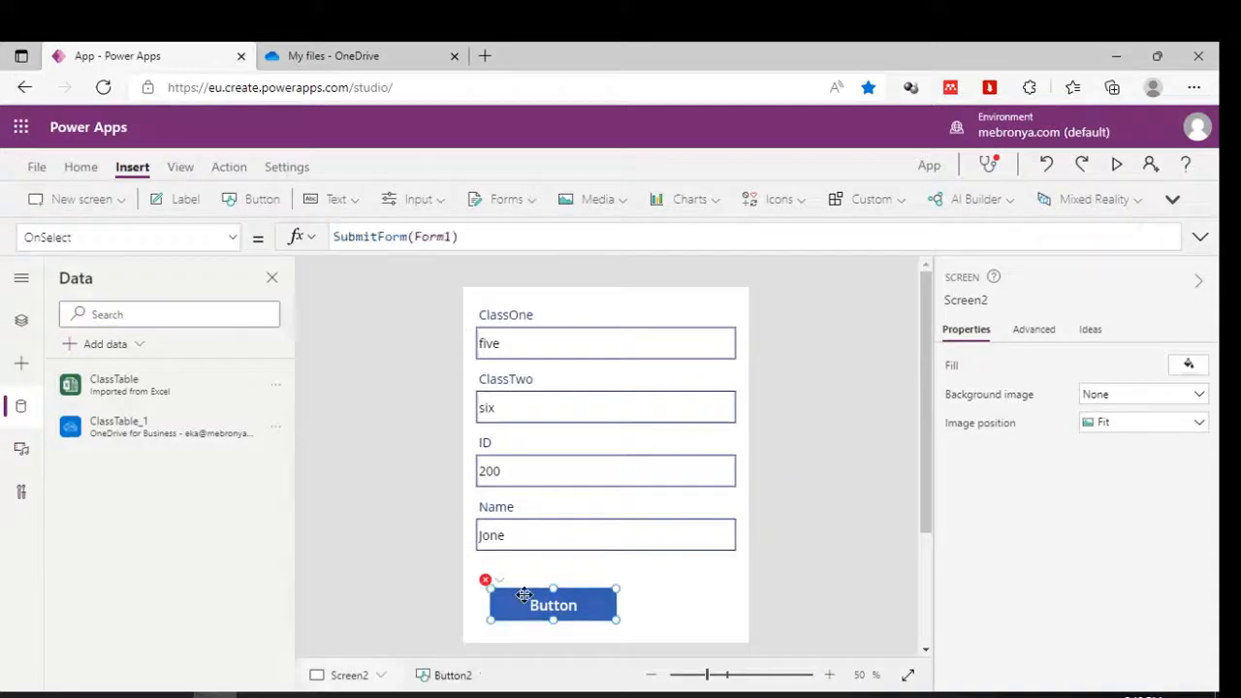
pyautogui.click(32, 330)
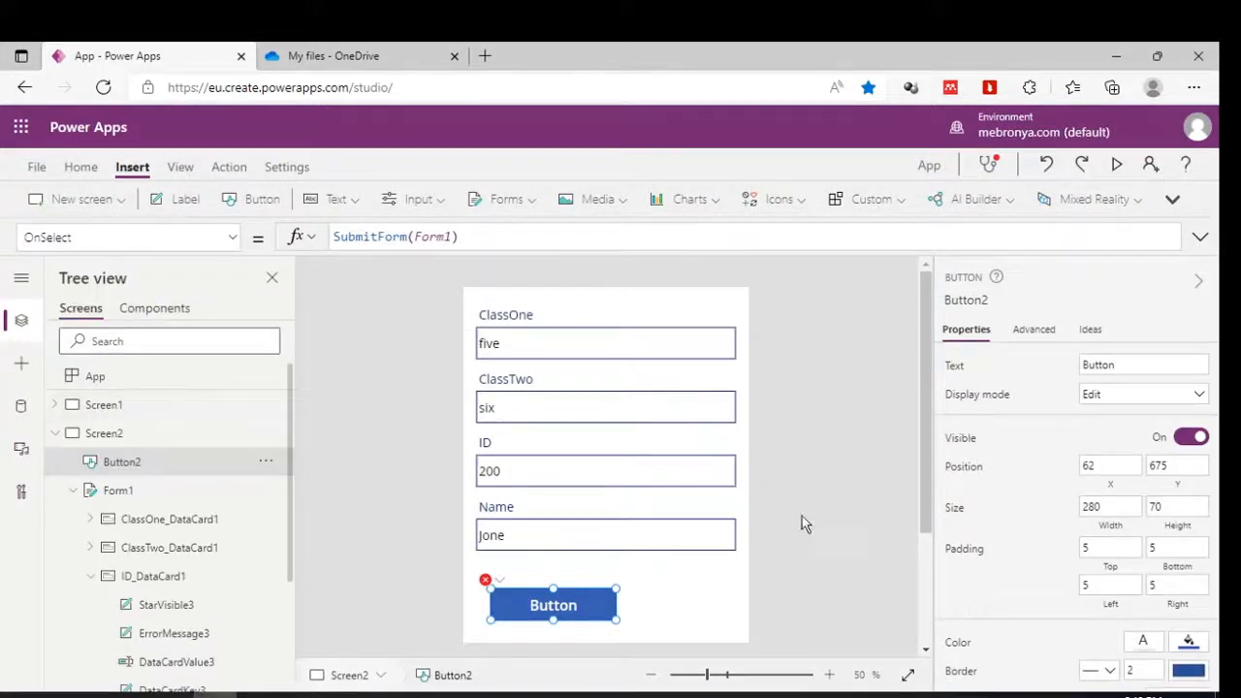
pyautogui.click(840, 493)
pyautogui.click(364, 53)
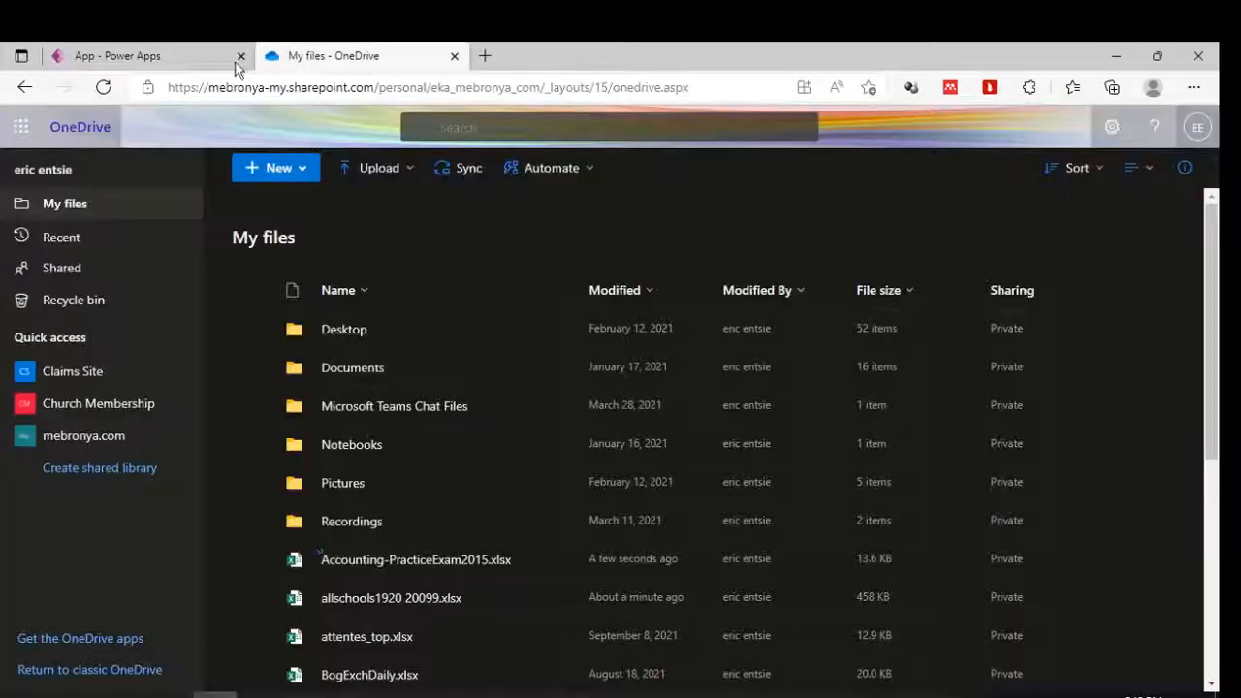
pyautogui.click(167, 52)
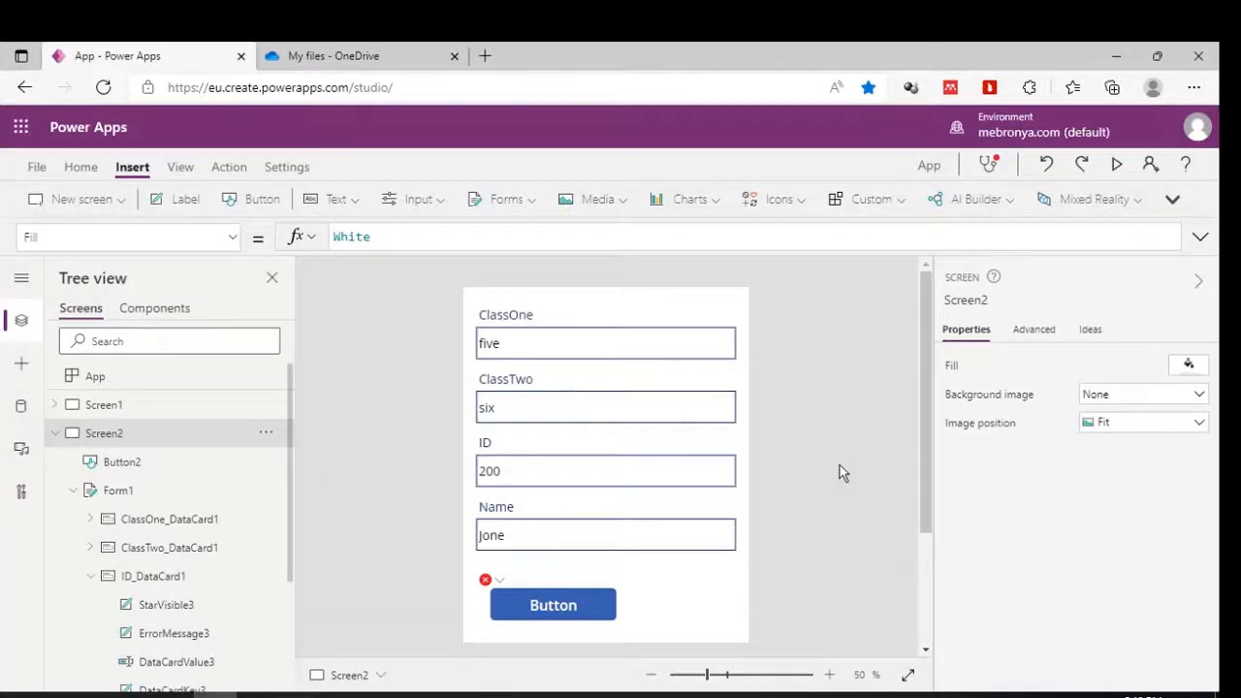